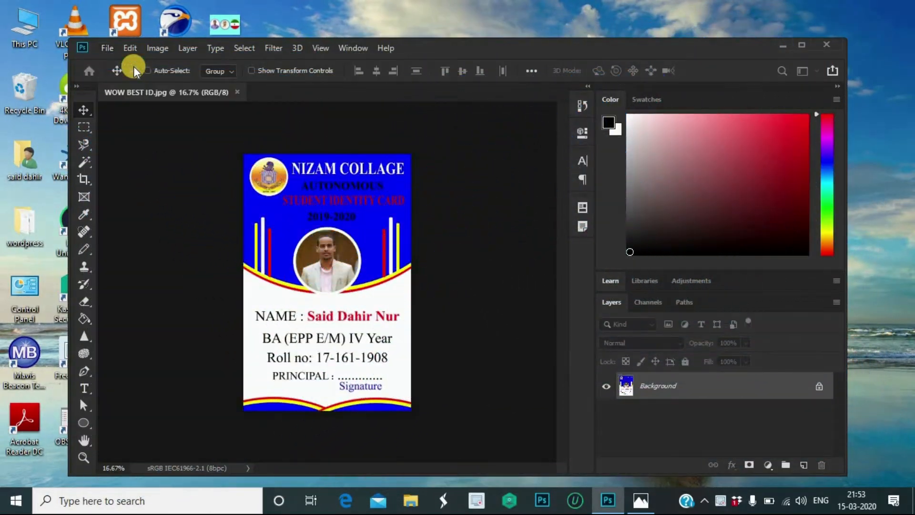
Step: Create a 2.125 × 3.375 inch, 210 pixels/inch document with an artboard
key(ctrl+n)
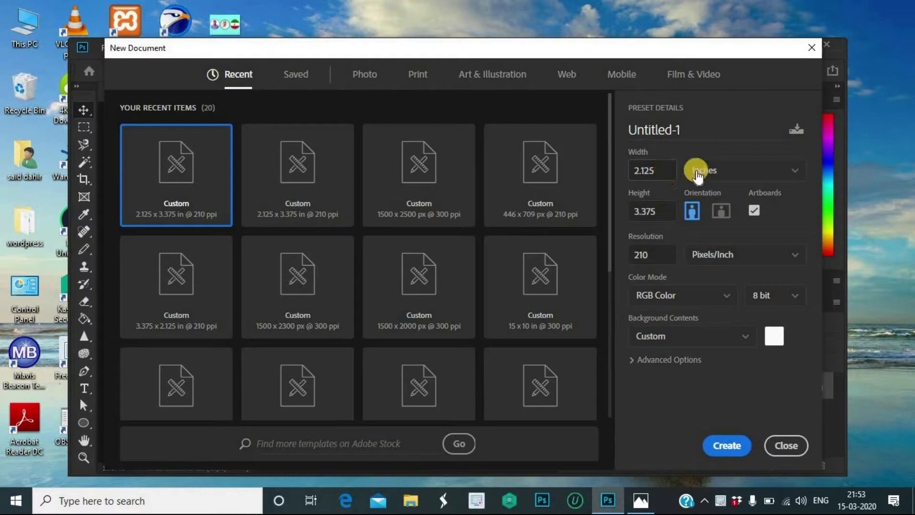
click(794, 175)
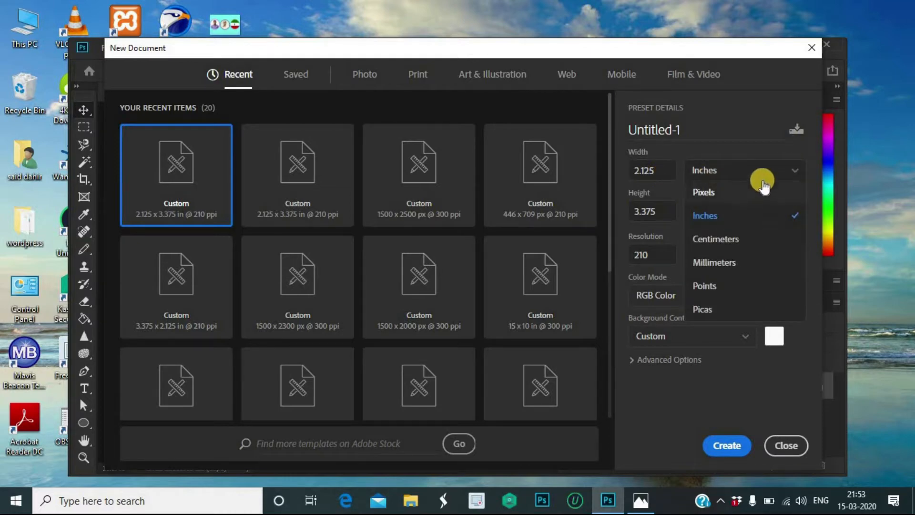
click(717, 194)
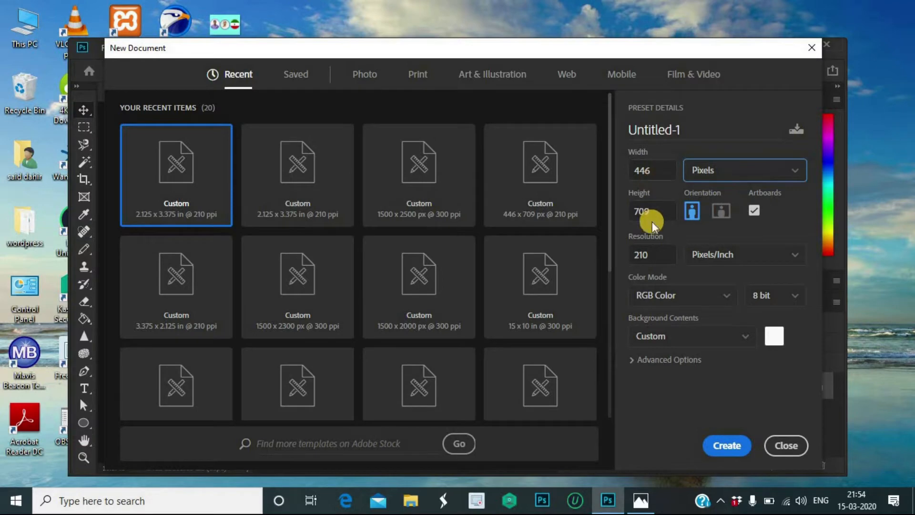
click(798, 175)
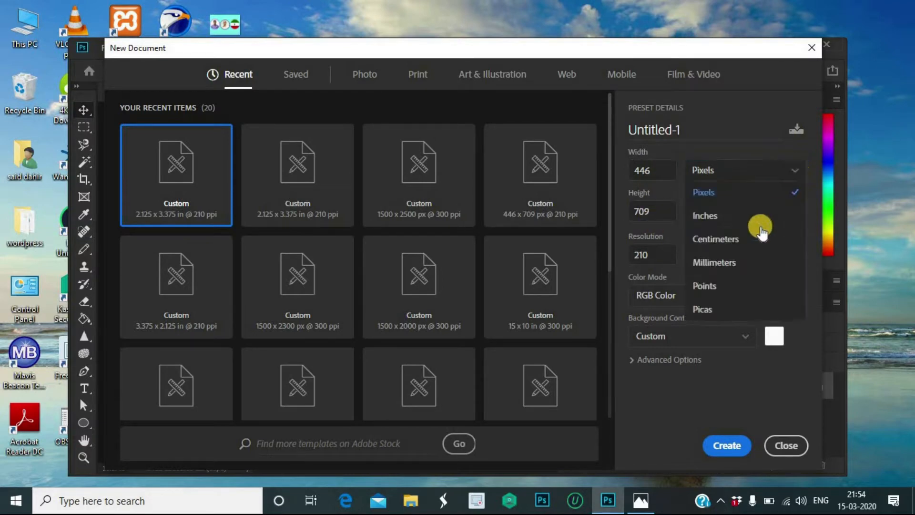
click(749, 217)
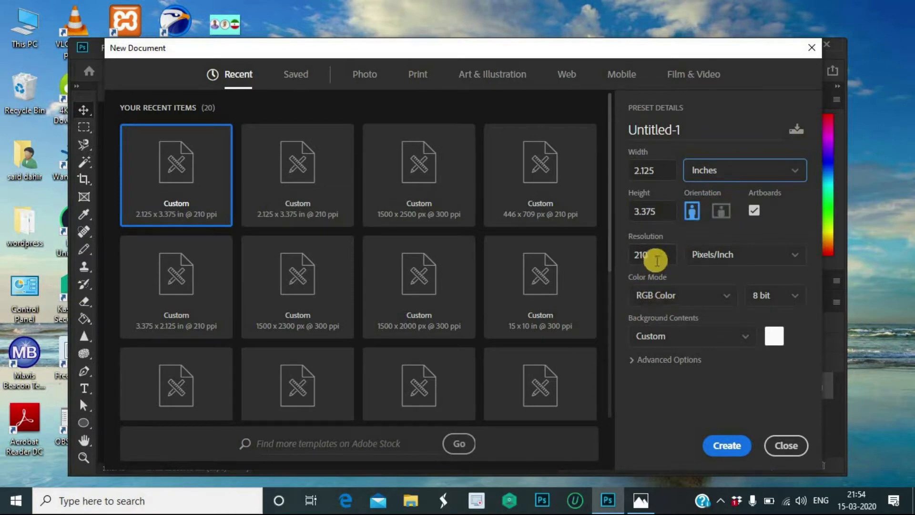
click(727, 447)
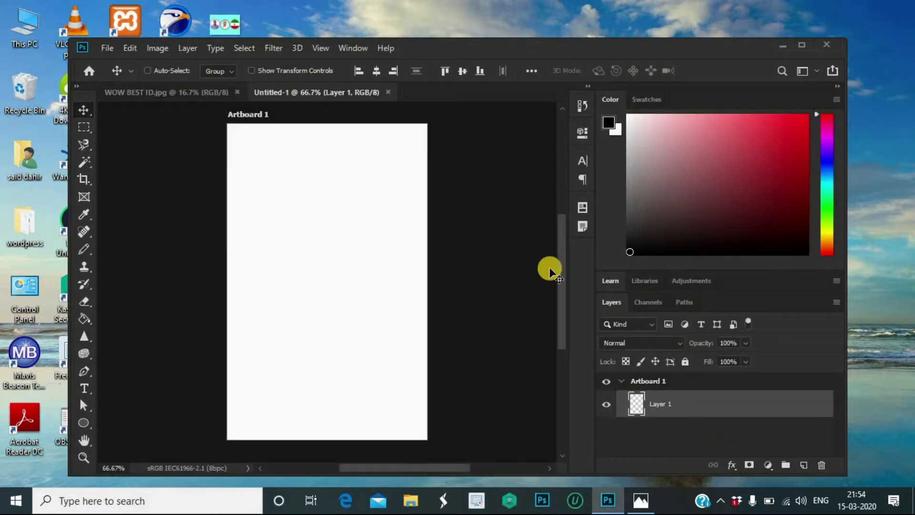
Step: Draw a 100 × 100 px circle near the top of the artboard with the Ellipse Tool
click(83, 423)
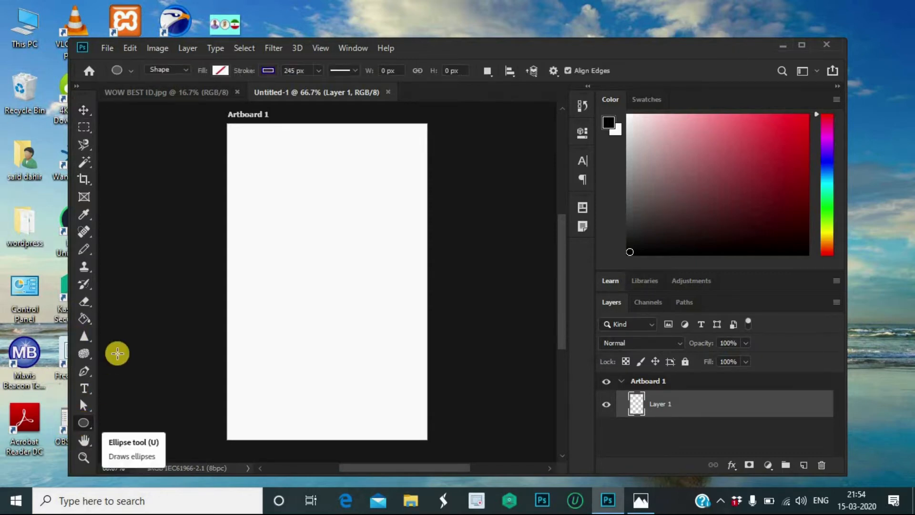
right_click(87, 424)
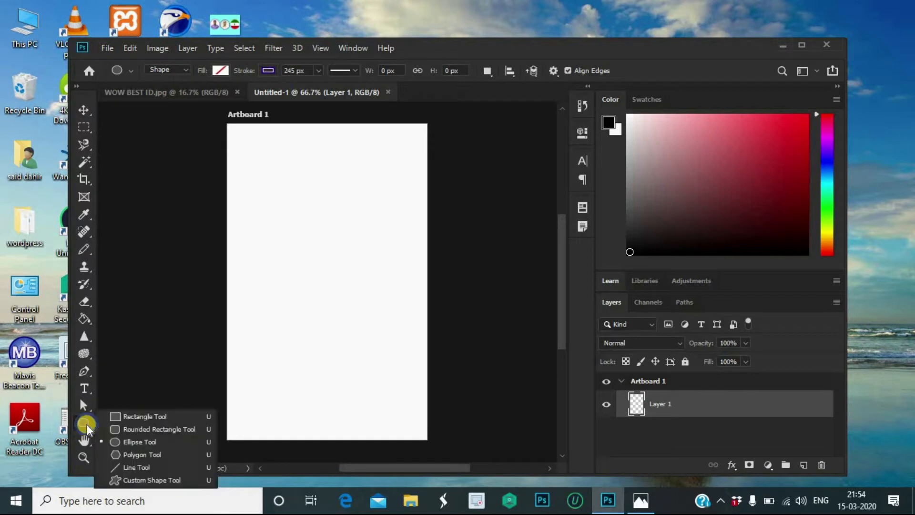
click(143, 439)
click(333, 218)
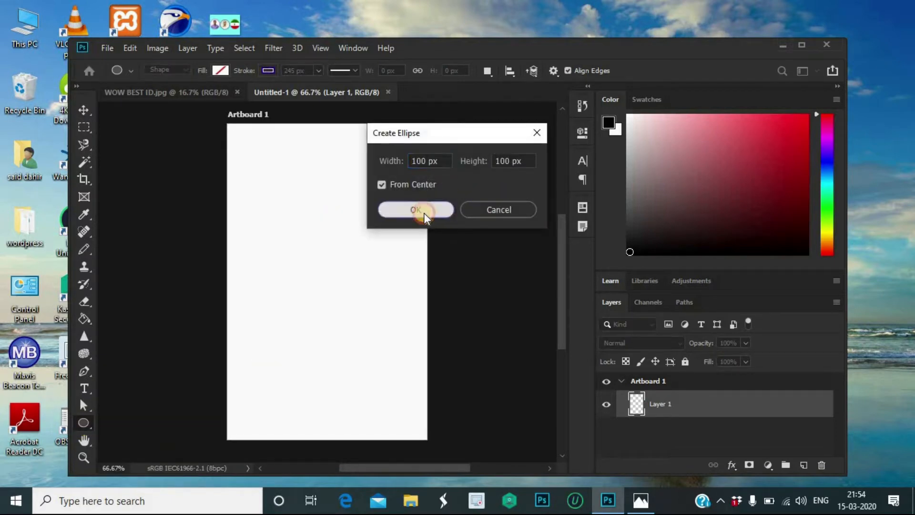
click(424, 213)
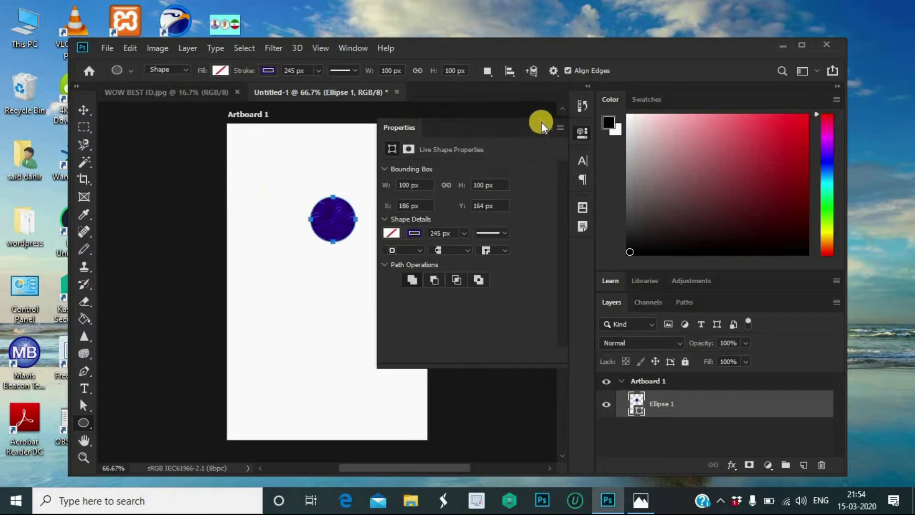
Step: Fill the circle solid blue and remove its stroke
double_click(540, 127)
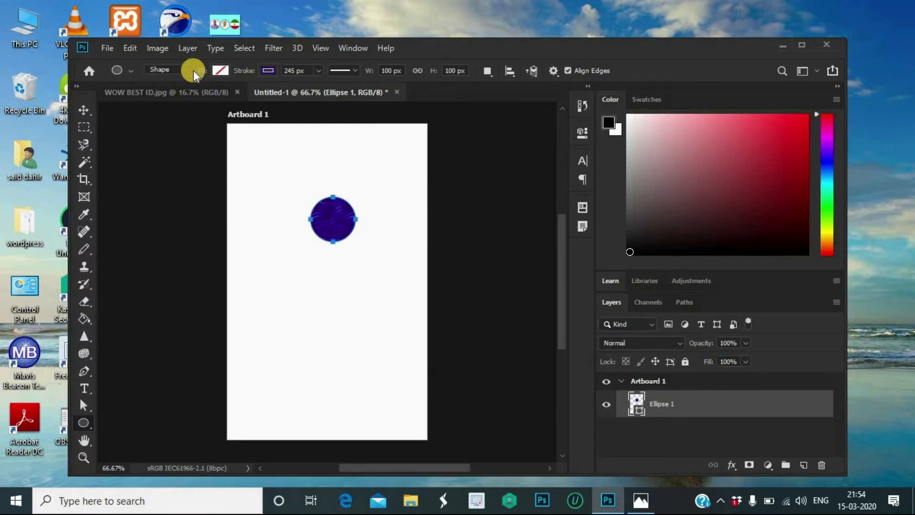
click(221, 70)
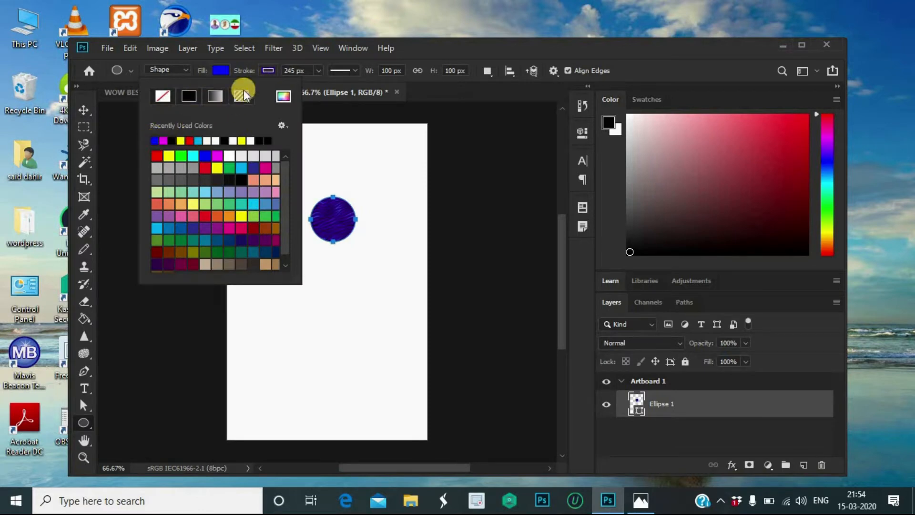
click(273, 65)
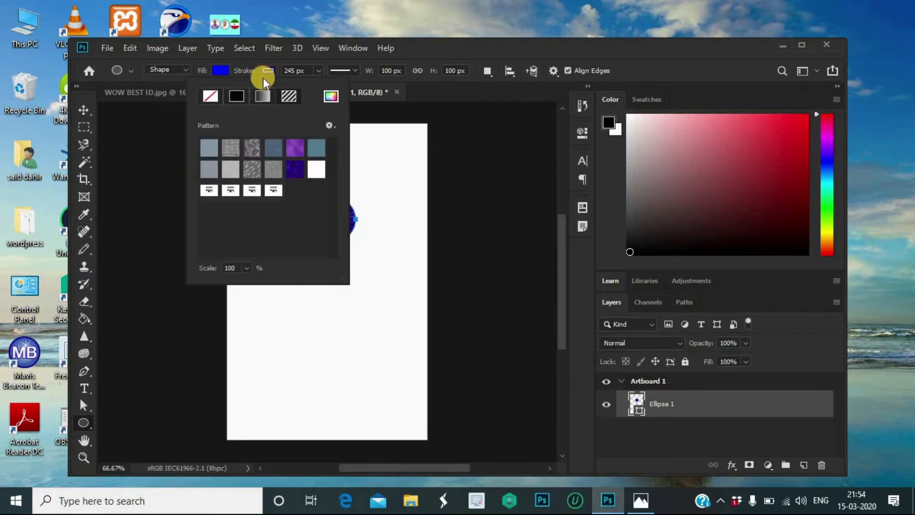
click(213, 96)
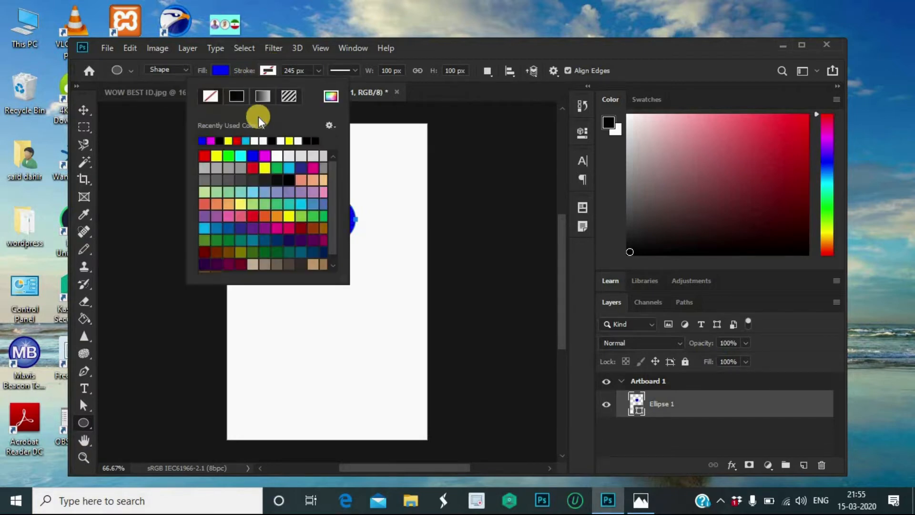
click(82, 109)
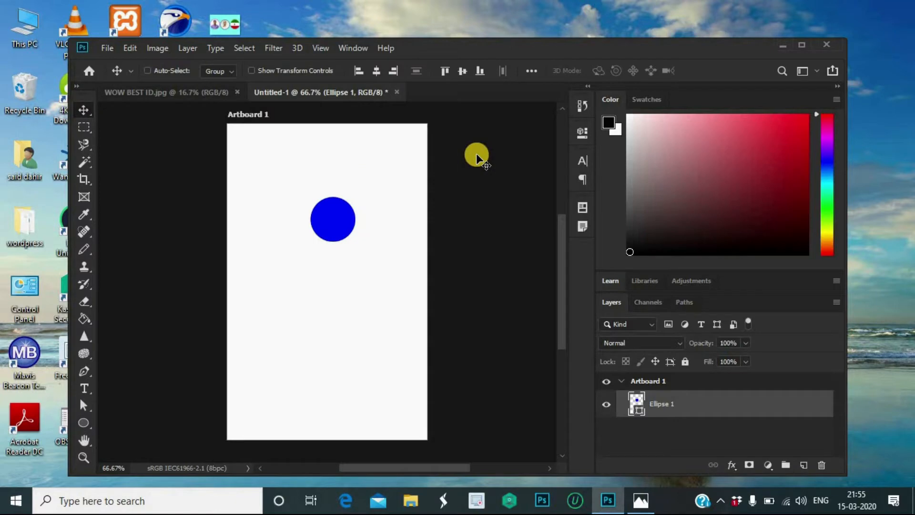
Step: Scale the blue circle up from its centre and raise it so its lower edge arcs across the card top
key(ctrl+t)
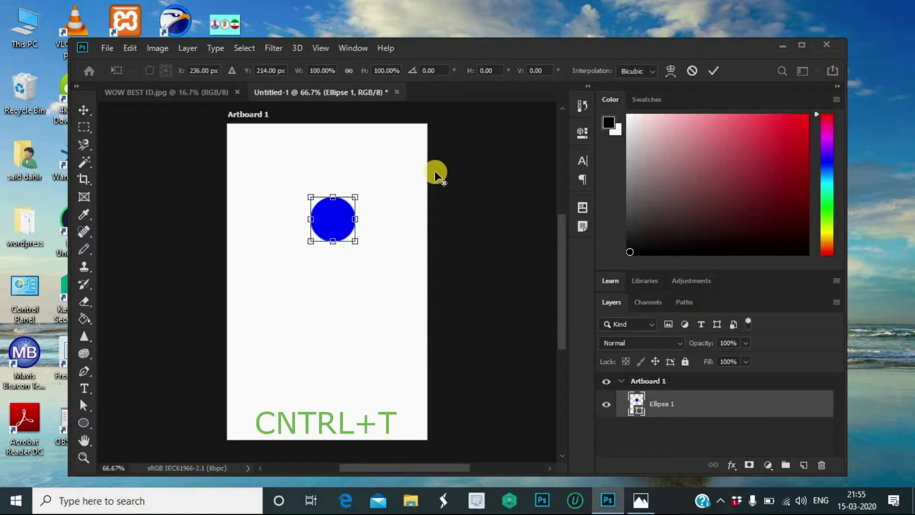
drag(351, 199, 472, 113)
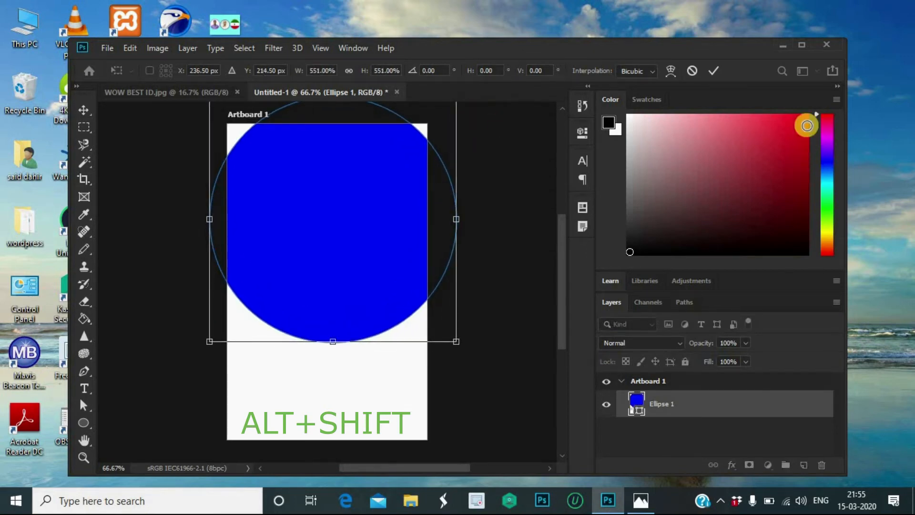
click(709, 66)
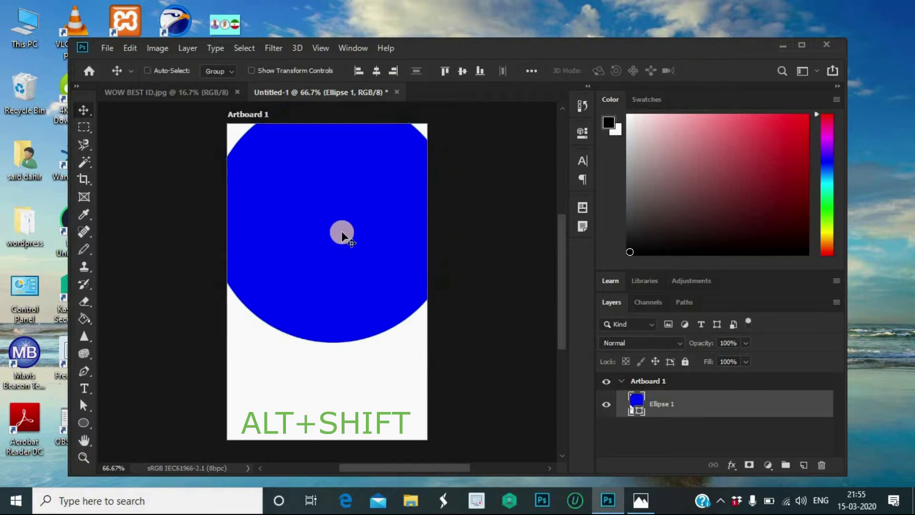
drag(339, 255, 343, 223)
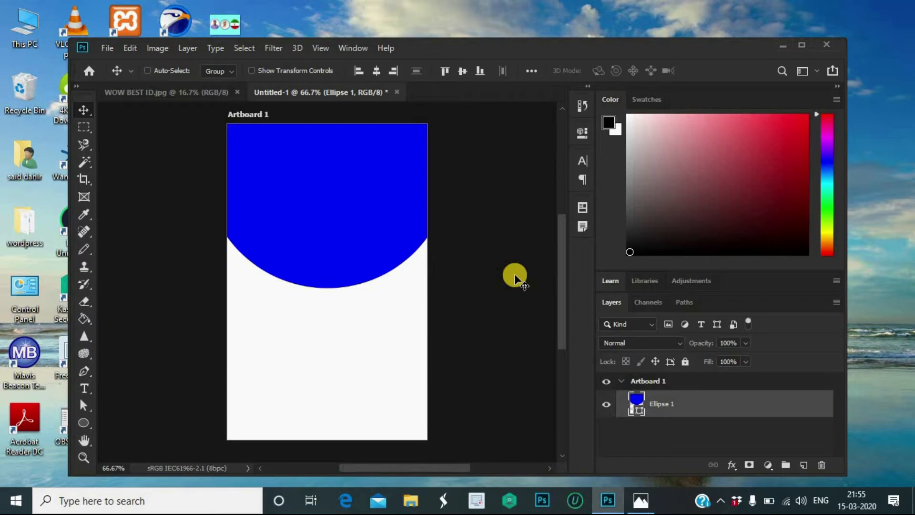
key(Up)
key(Up)
key(Up)
key(Up)
key(Up)
key(Up)
key(Up)
key(Up)
key(Up)
key(Up)
key(Up)
key(Up)
key(Up)
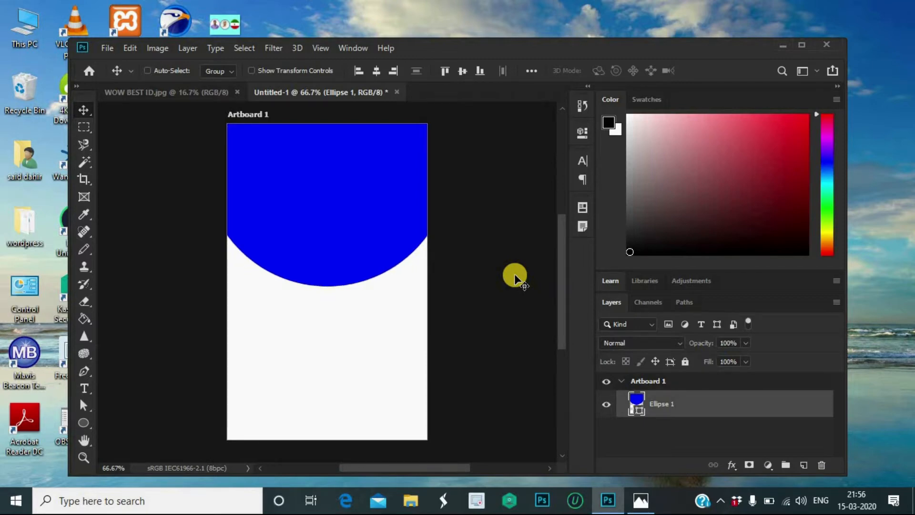
key(Up)
key(Up)
key(Up)
key(Up)
key(Up)
key(Up)
key(Up)
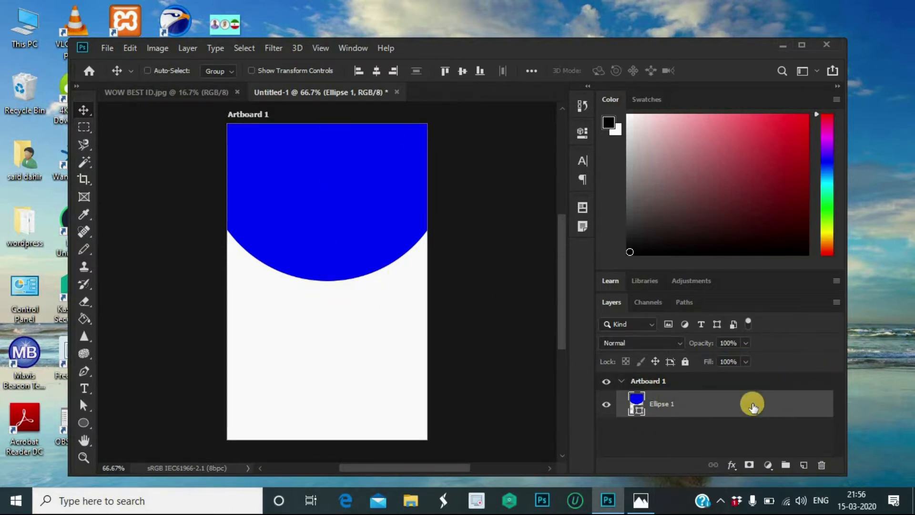
Step: Duplicate the circle, fill the copy yellow, place it below the blue one, and duplicate it again
drag(751, 408, 806, 467)
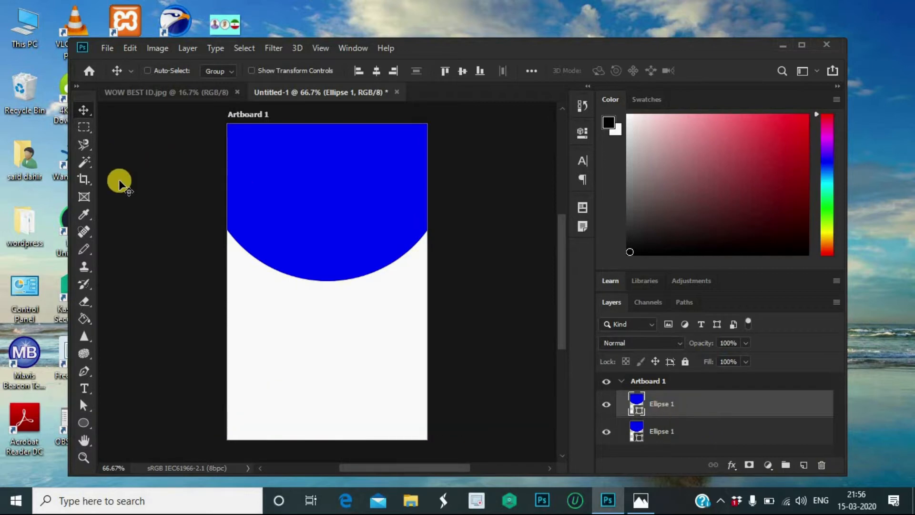
click(83, 422)
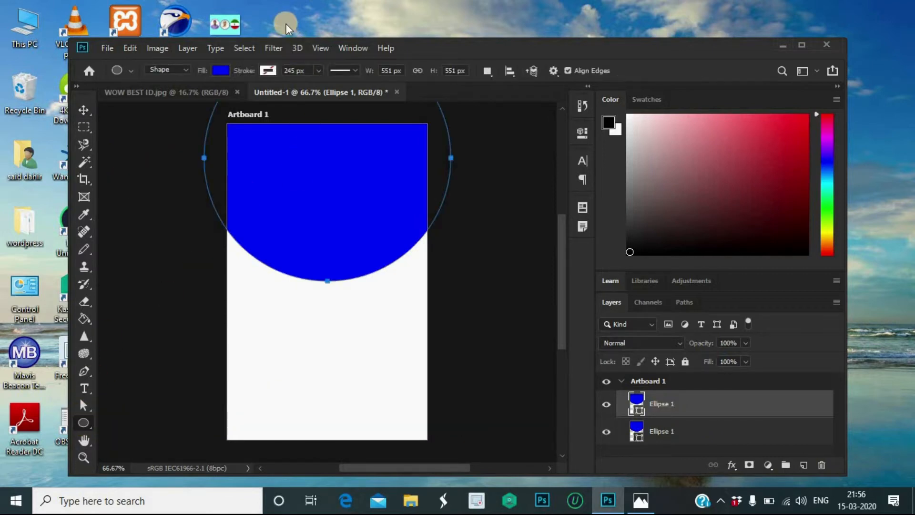
click(220, 71)
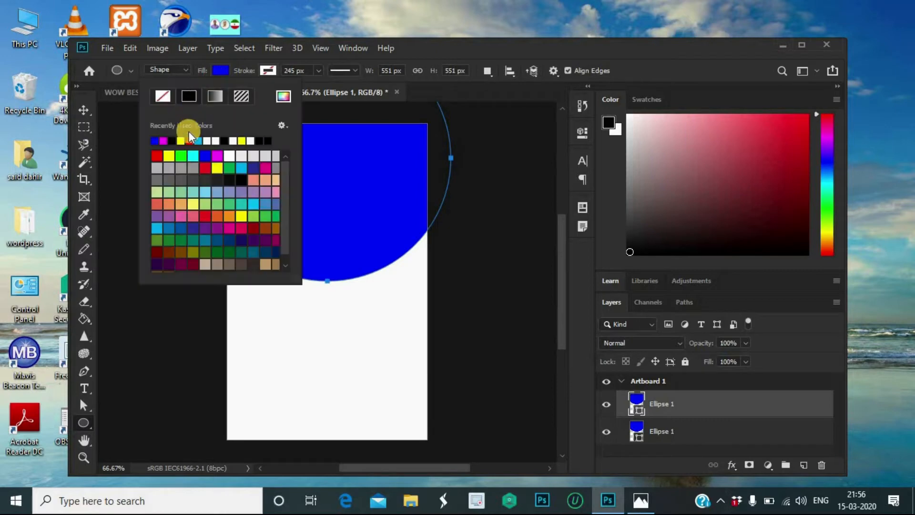
click(169, 156)
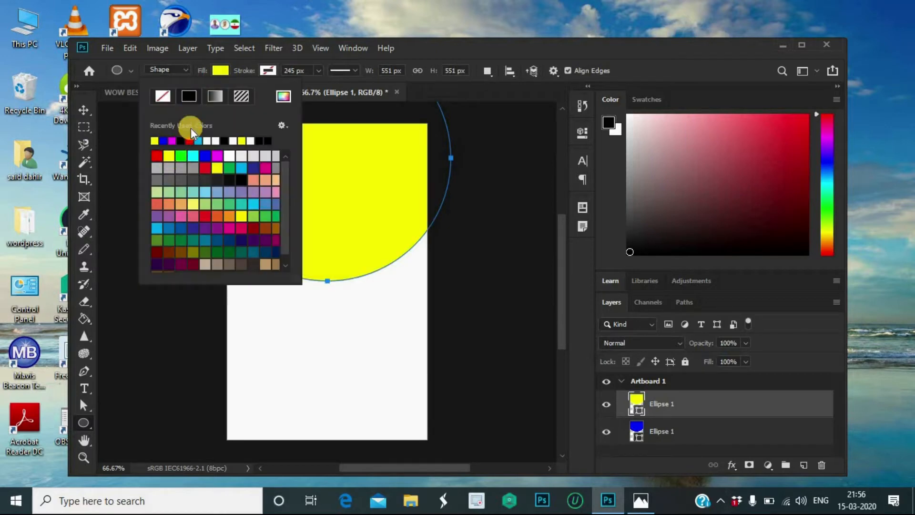
click(83, 111)
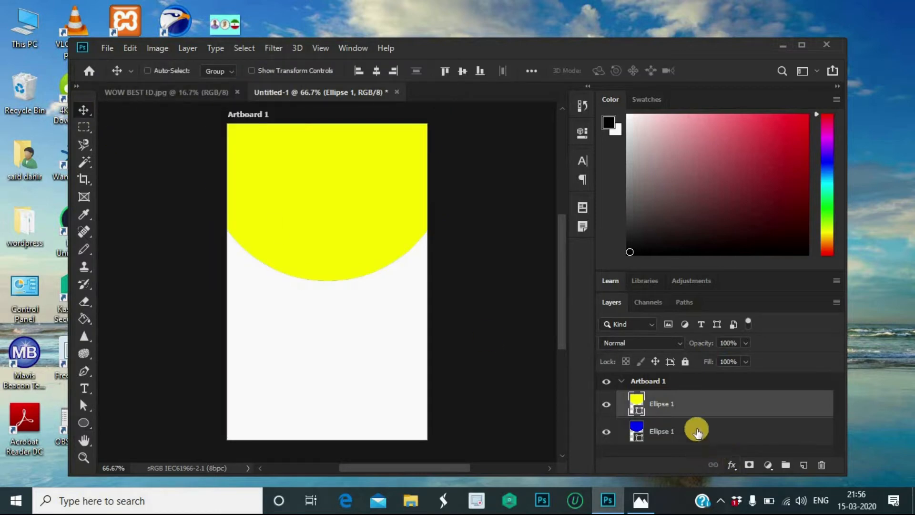
drag(716, 402, 722, 439)
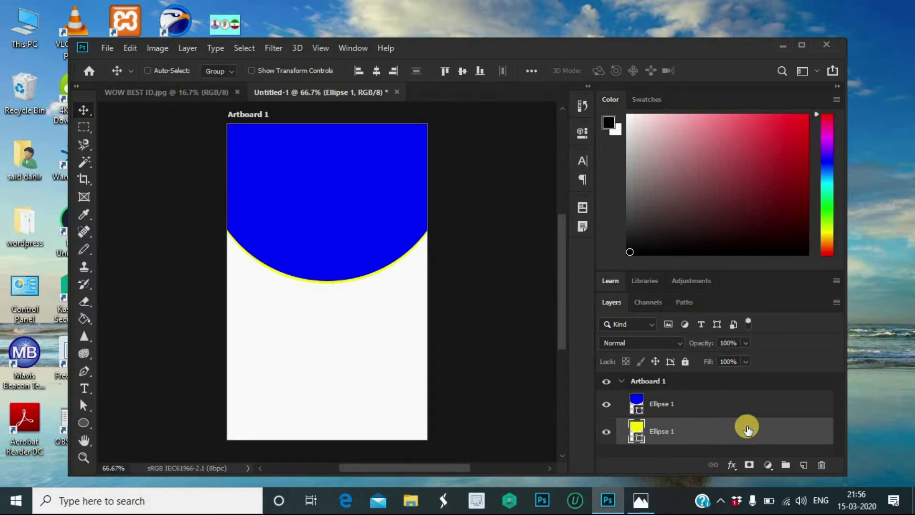
drag(760, 424, 804, 465)
Step: Delete the stray empty layer from the Layers panel
drag(722, 425, 806, 412)
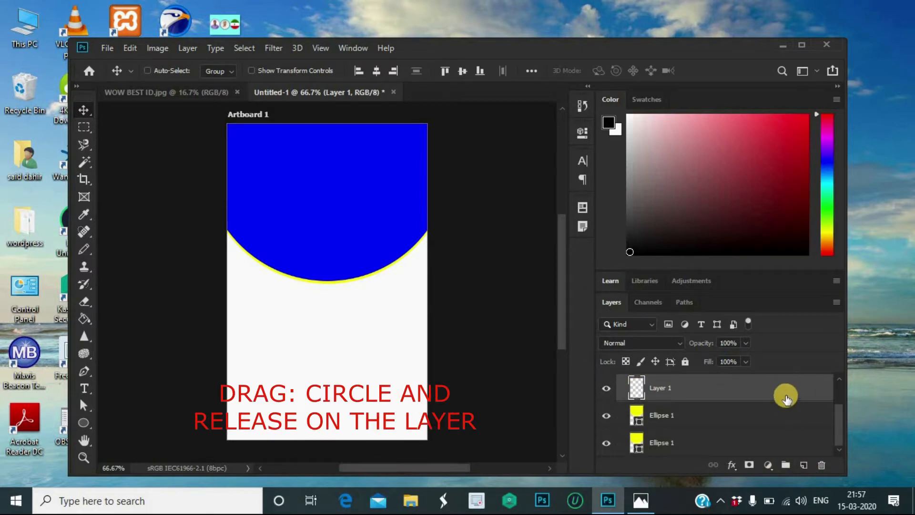
scroll(786, 394, up, 2)
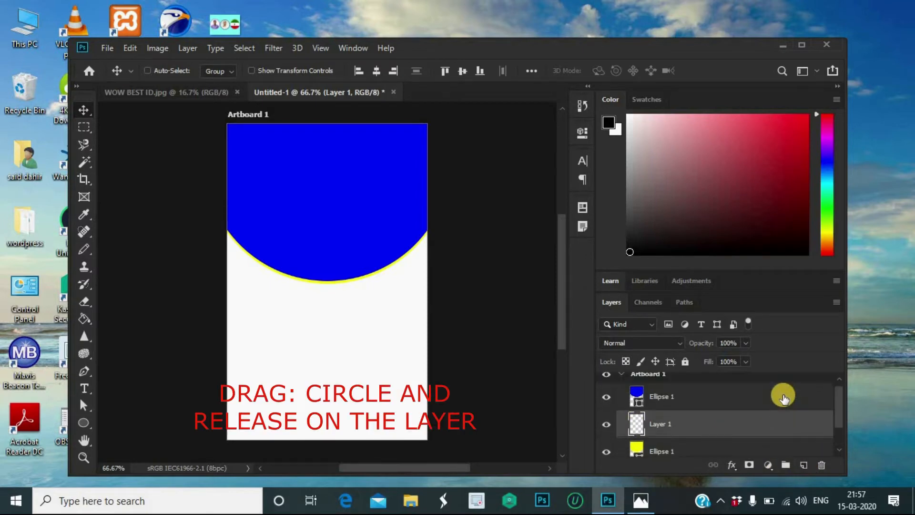
click(821, 465)
scroll(740, 407, down, 1)
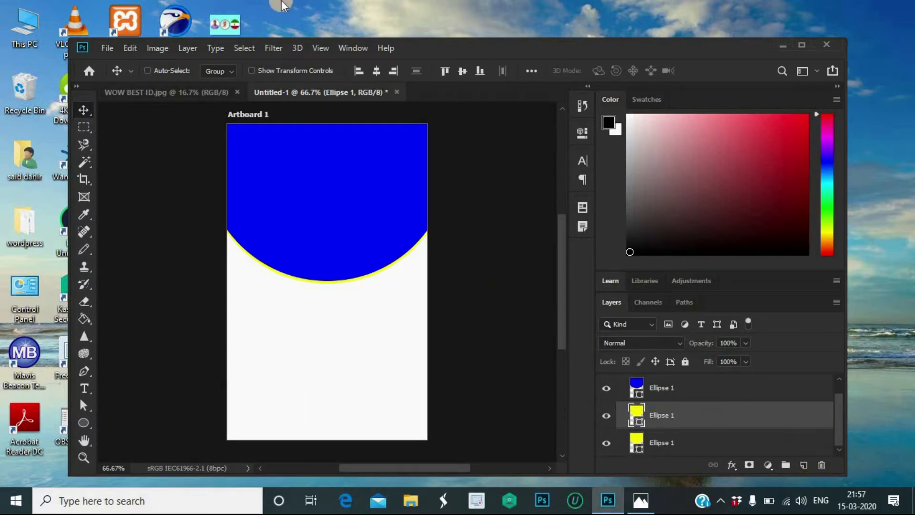
Step: Fill the middle ellipse copy red and place it beneath the yellow ellipse, nudged slightly down
click(83, 422)
click(219, 71)
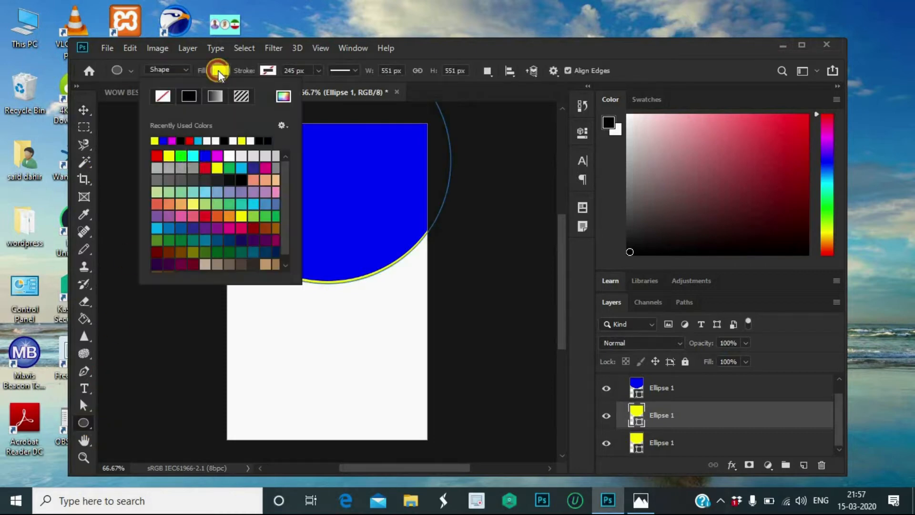
click(155, 155)
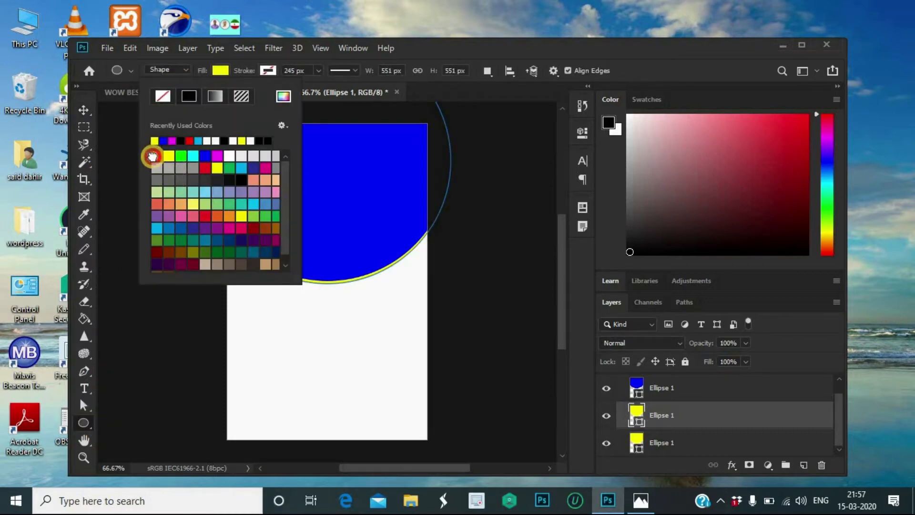
click(114, 127)
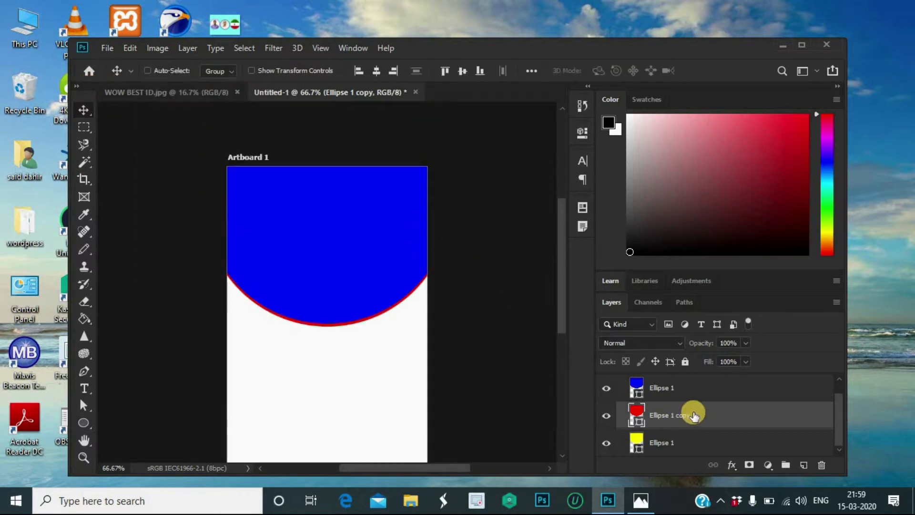
drag(693, 415, 695, 443)
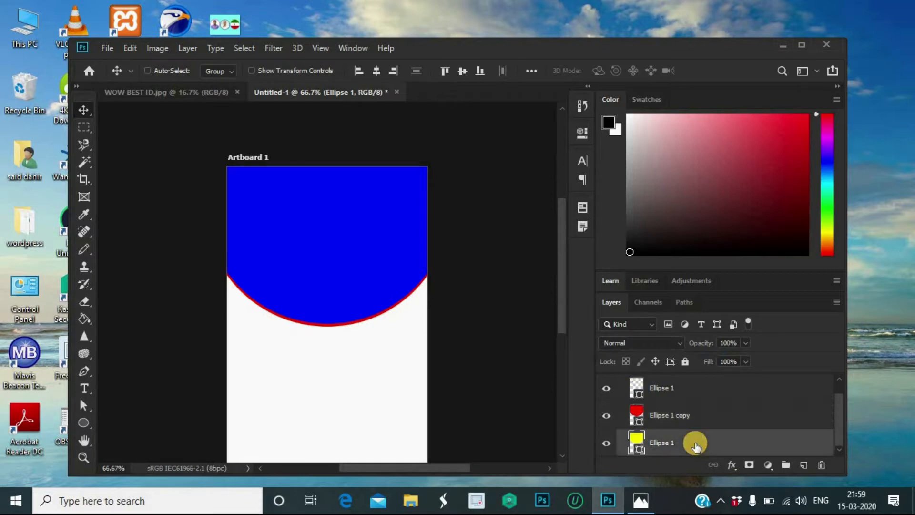
drag(674, 410, 679, 453)
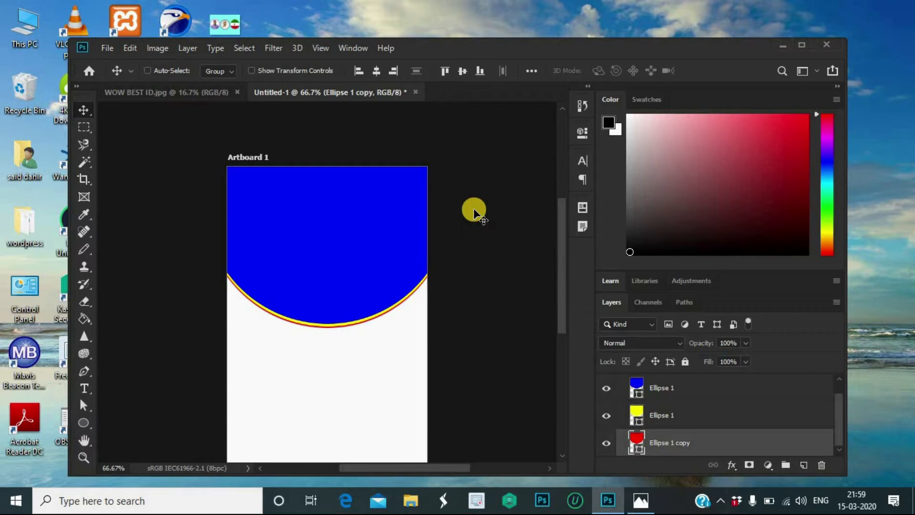
key(Down)
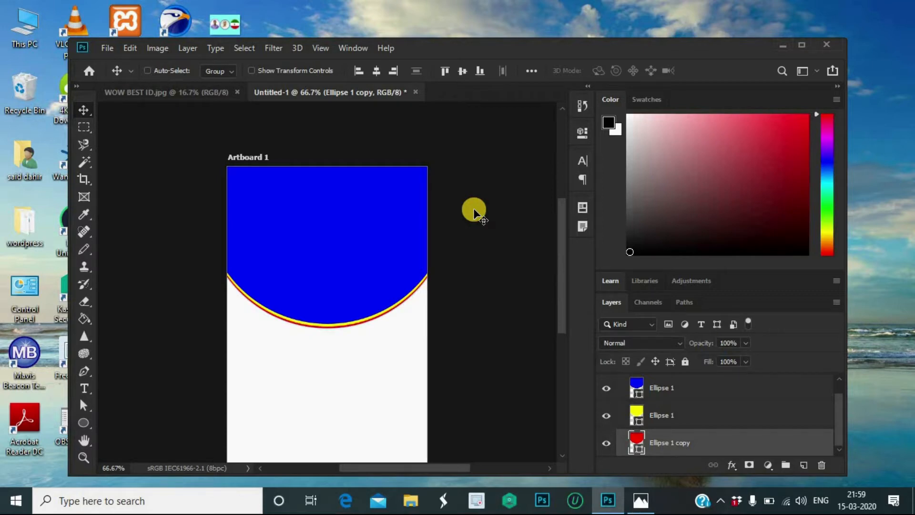
key(Up)
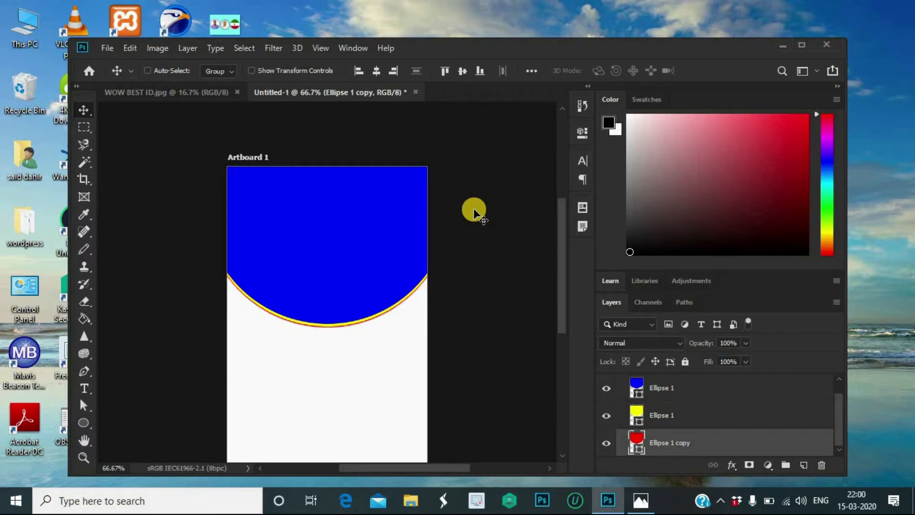
key(Down)
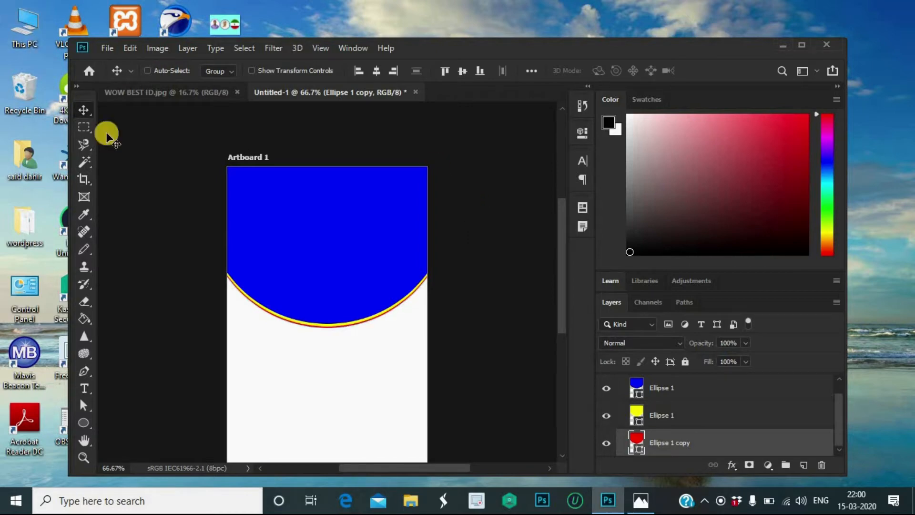
Step: Group the three ellipse layers into Group 1
scroll(476, 220, down, 2)
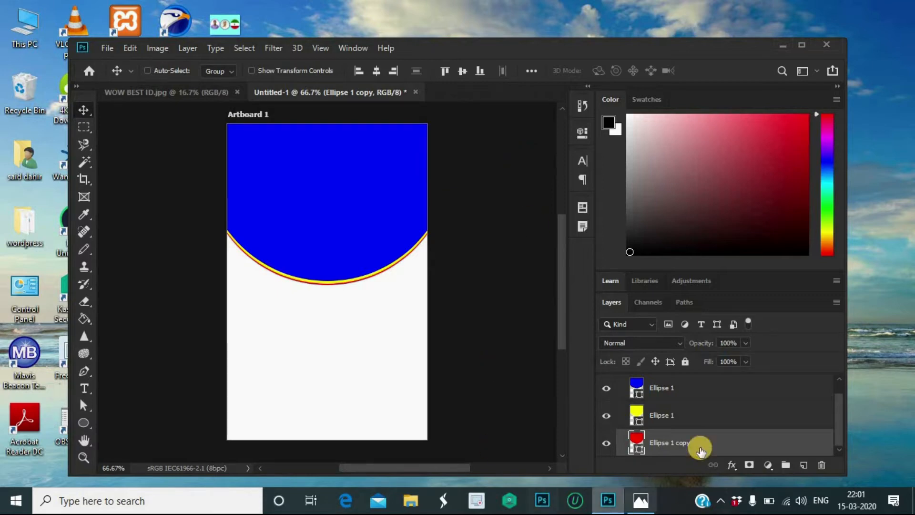
ctrl+click(675, 387)
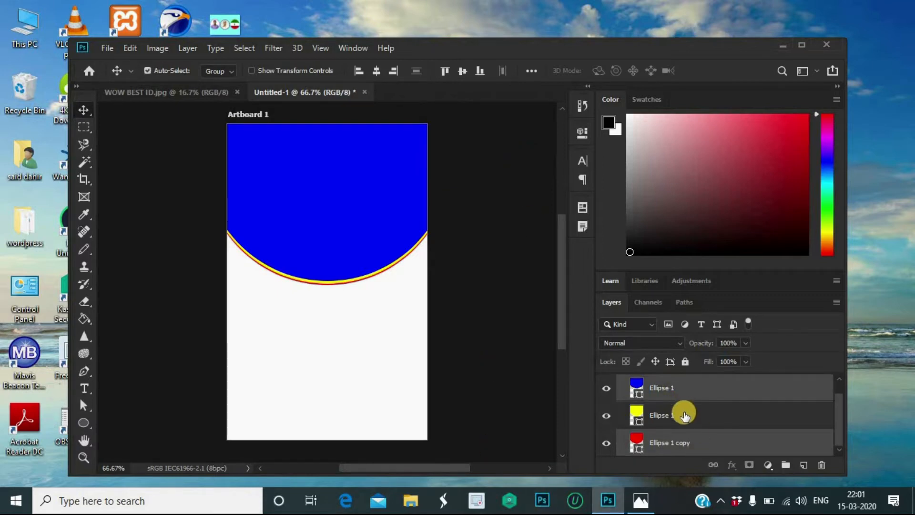
ctrl+click(682, 415)
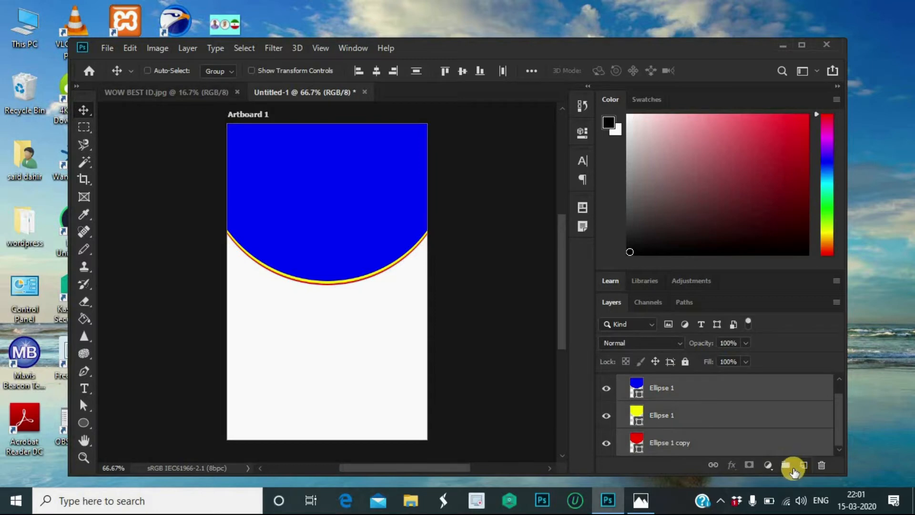
click(790, 469)
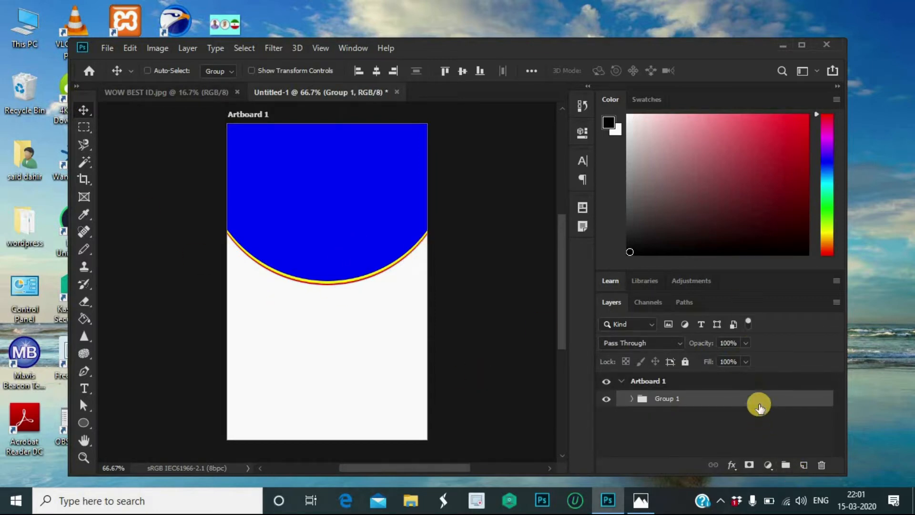
Step: Duplicate Group 1, move the copy lower on the card, and rename it CIRCLE 2
drag(757, 401, 810, 472)
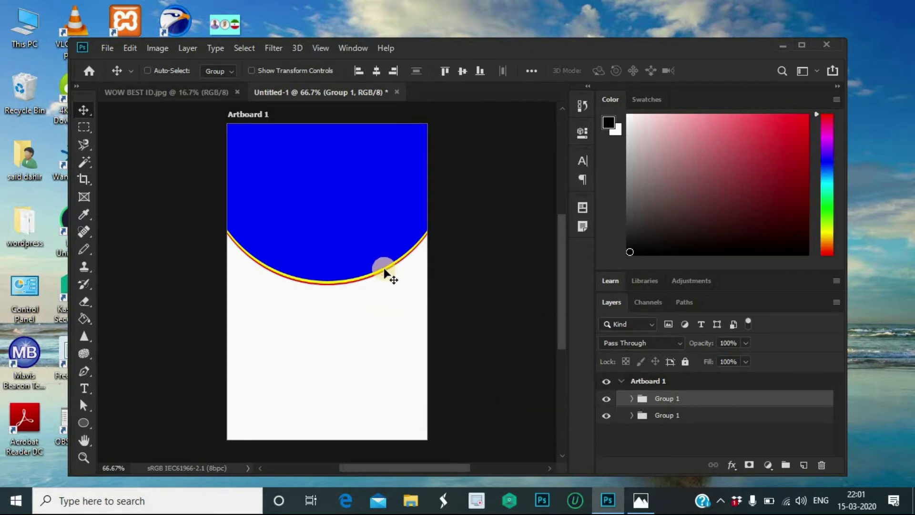
drag(360, 202, 362, 346)
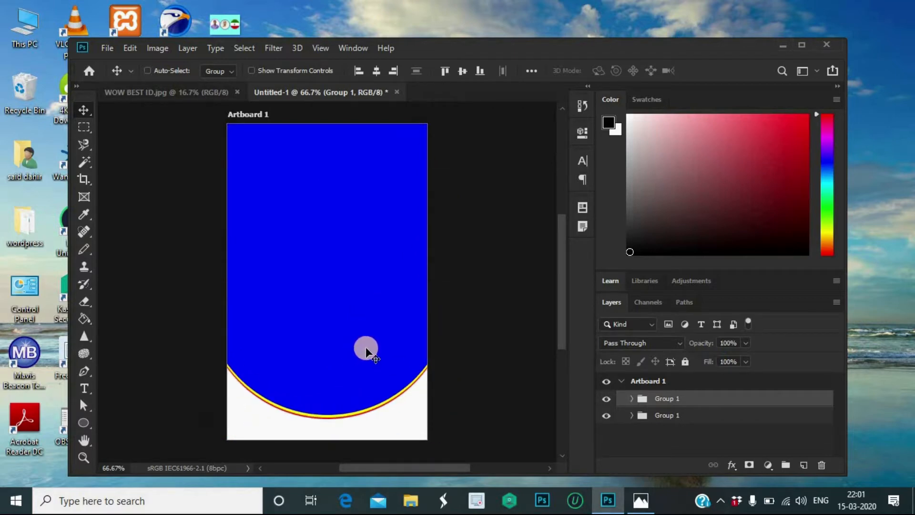
click(680, 398)
double_click(680, 398)
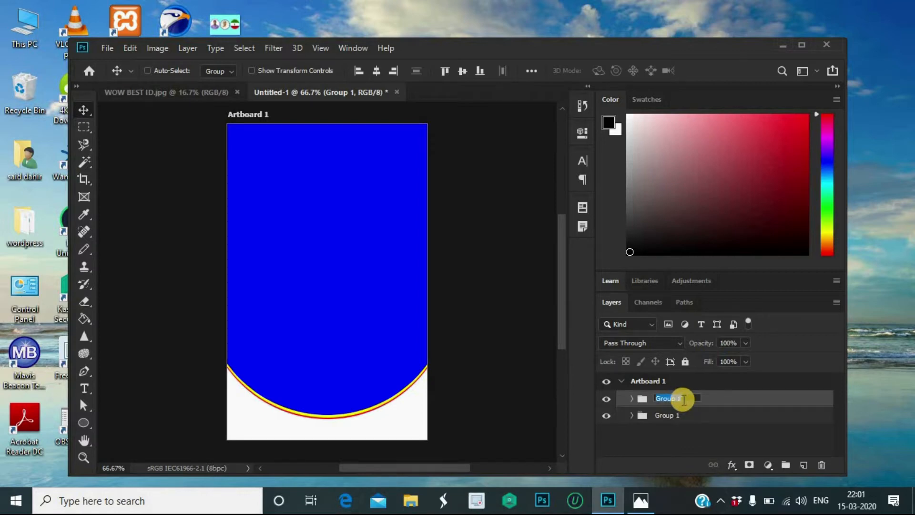
click(683, 399)
text(CIRCLE 2)
key(Return)
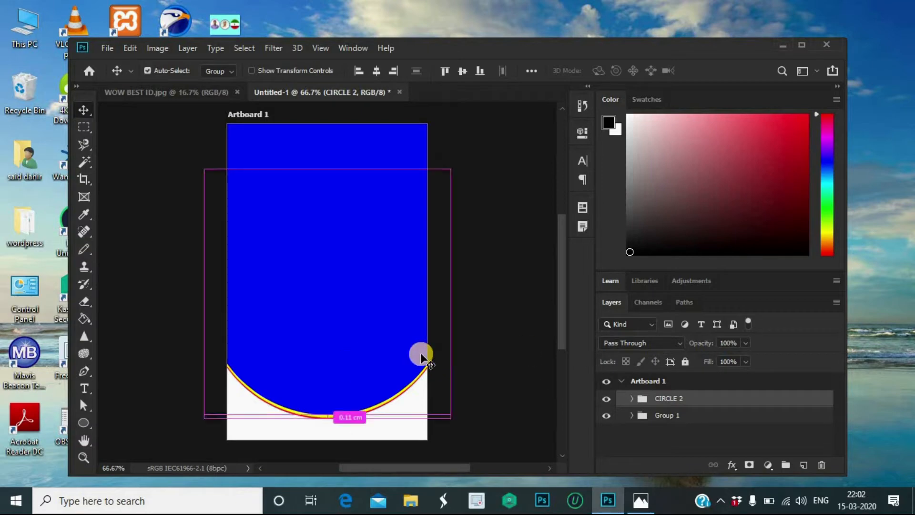
Step: Flip the CIRCLE 2 arc vertically and move it down to the card's bottom edge
key(ctrl+t)
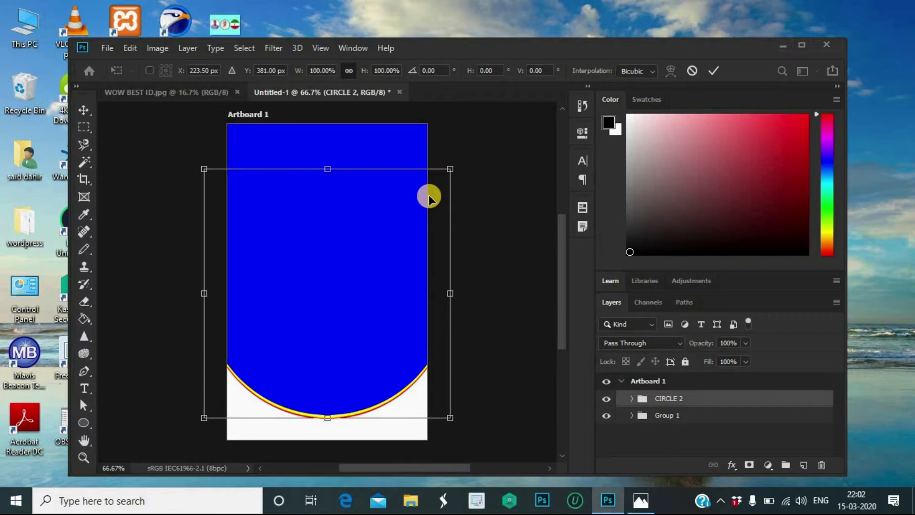
right_click(406, 218)
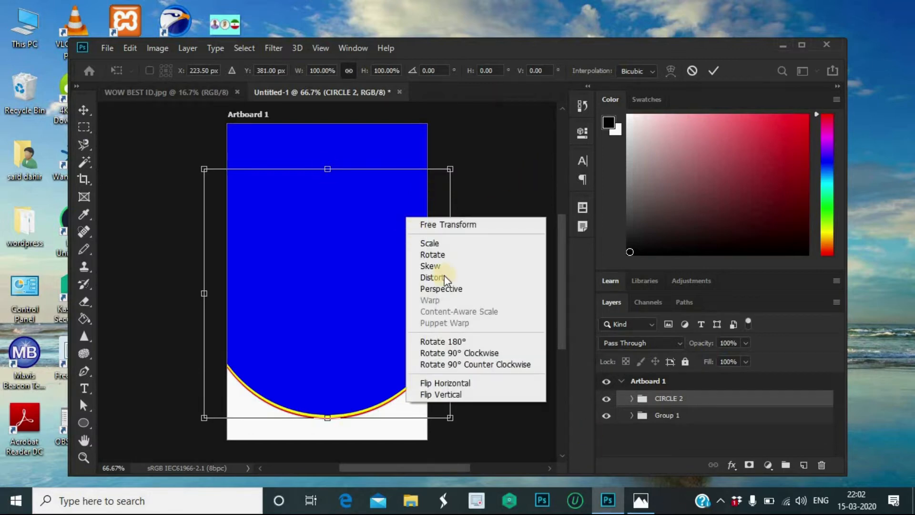
click(459, 397)
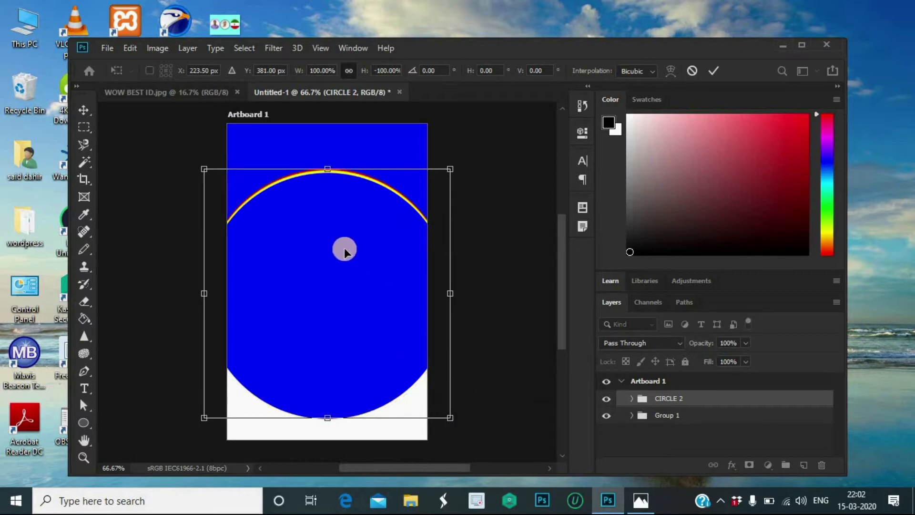
drag(341, 268, 261, 435)
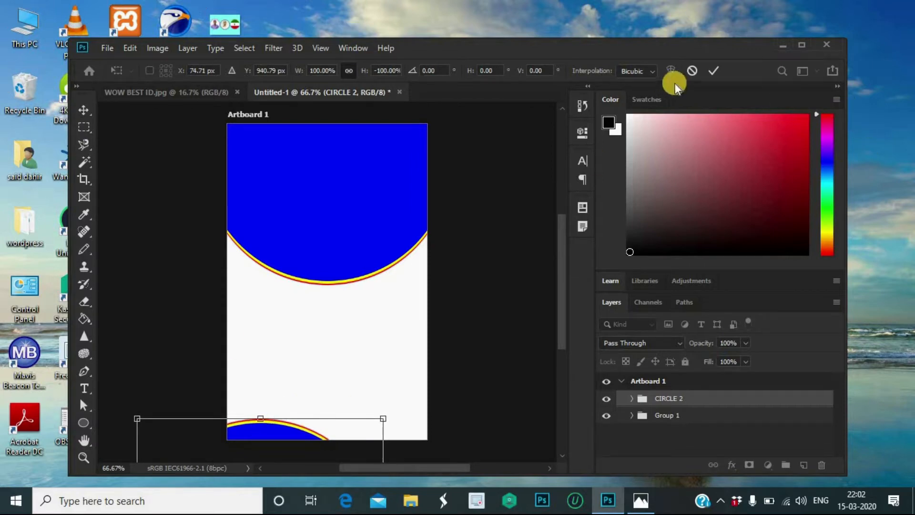
click(713, 73)
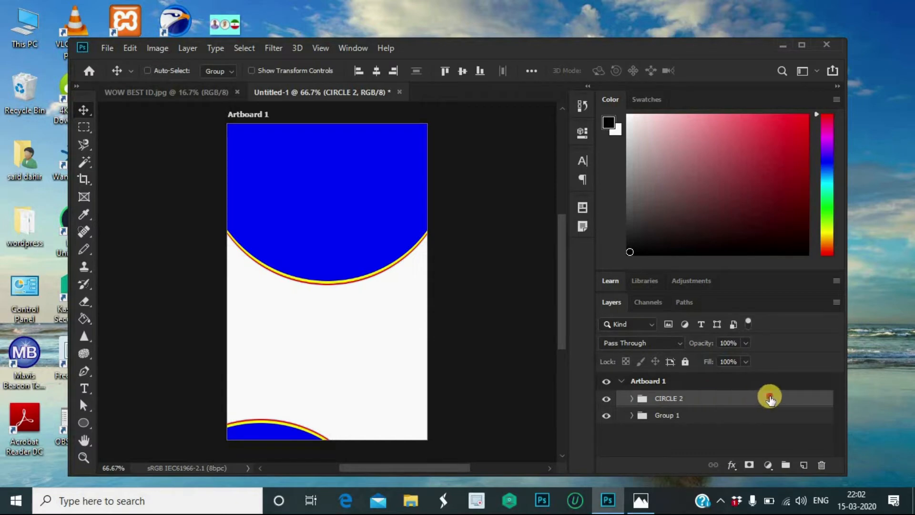
Step: Duplicate CIRCLE 2 as CIRCLE 3 and slide it right beside the first bottom arc
drag(774, 402, 808, 469)
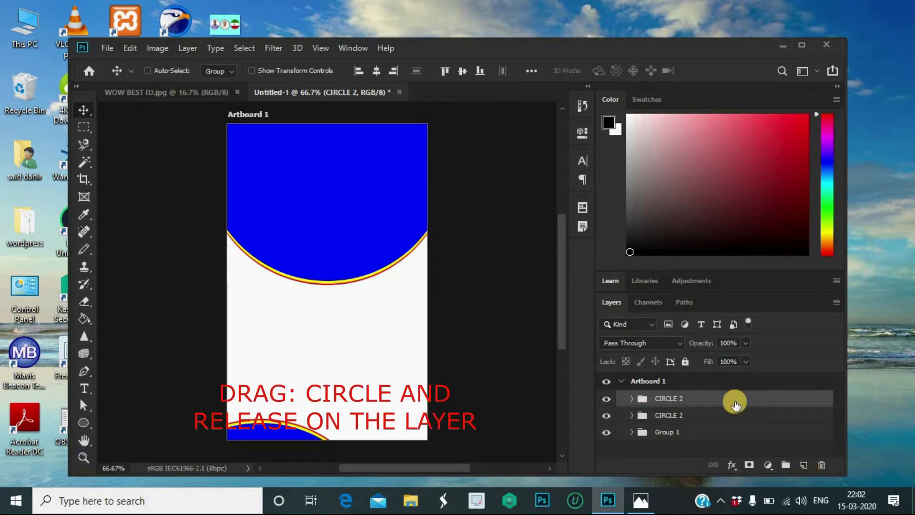
double_click(684, 402)
click(690, 399)
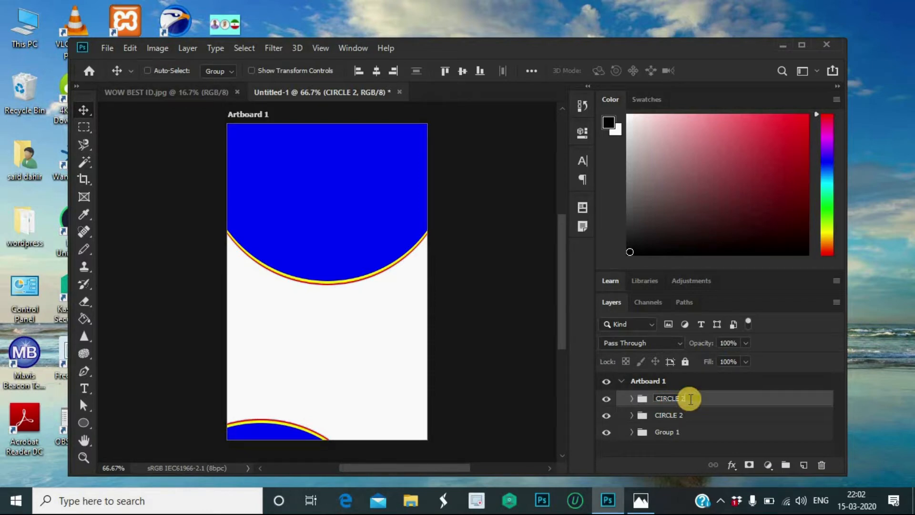
text(3)
key(Return)
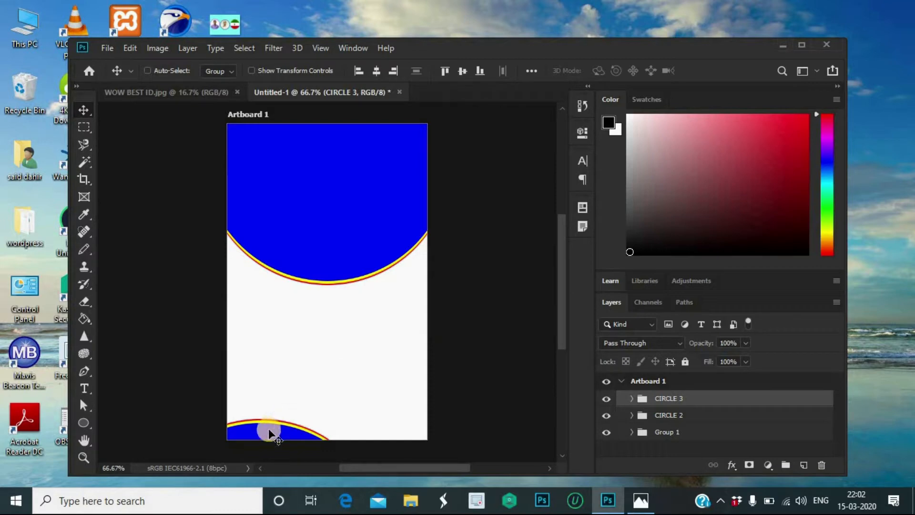
drag(269, 432, 411, 429)
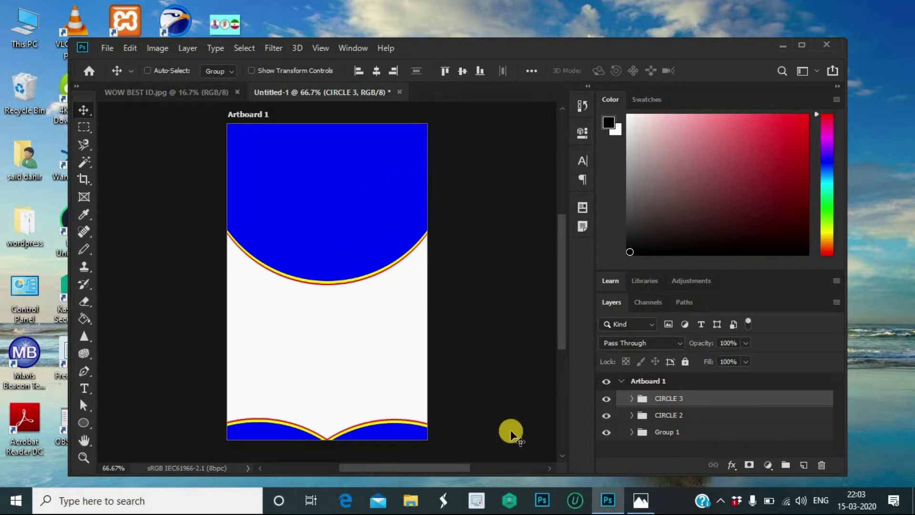
Step: Group the CIRCLE 2 and CIRCLE 3 layers into Group 2
shift+click(695, 414)
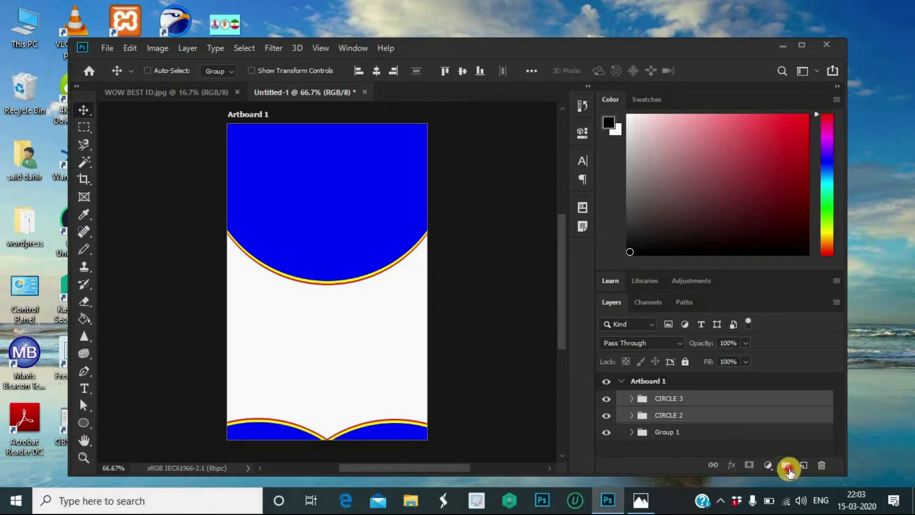
click(786, 465)
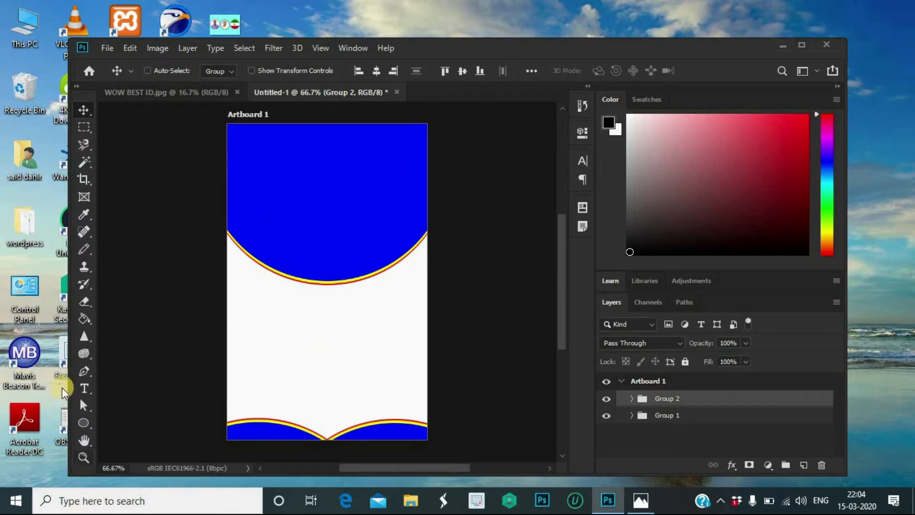
click(84, 387)
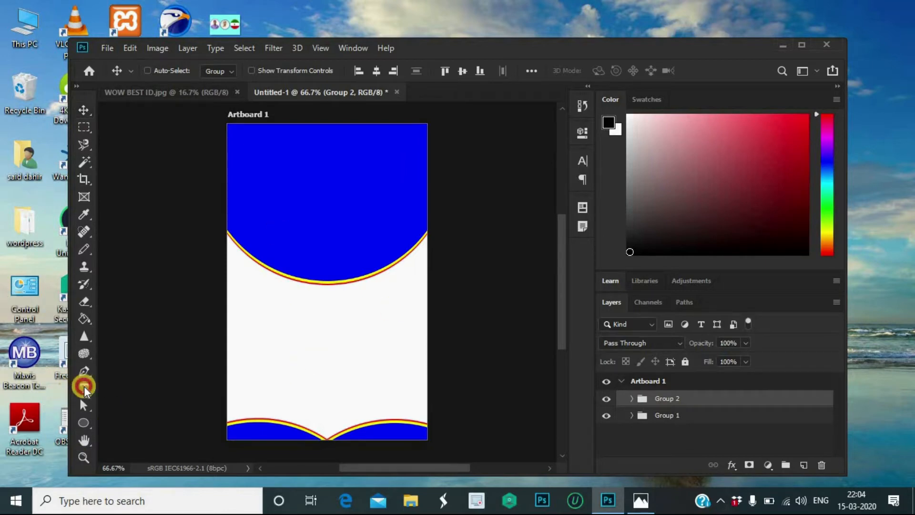
Step: Place a text box below the top arc and set the text colour to black
click(240, 300)
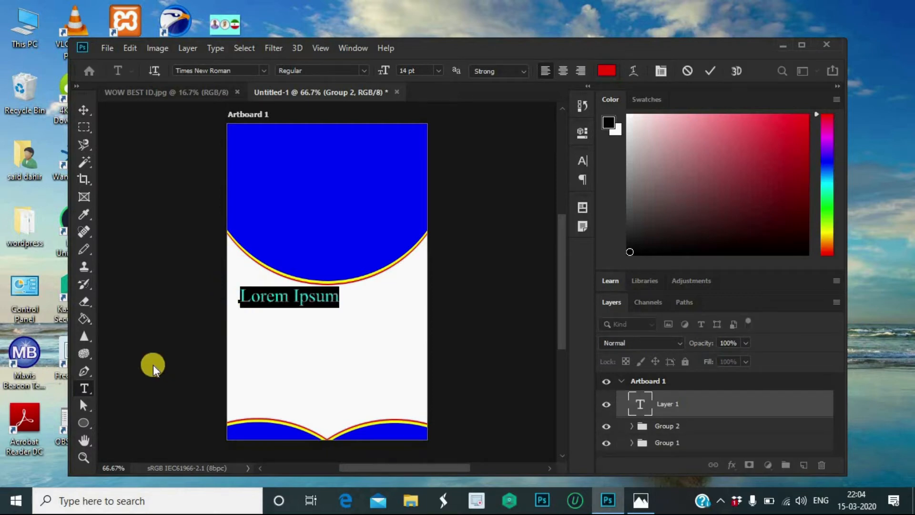
key(BackSpace)
click(606, 70)
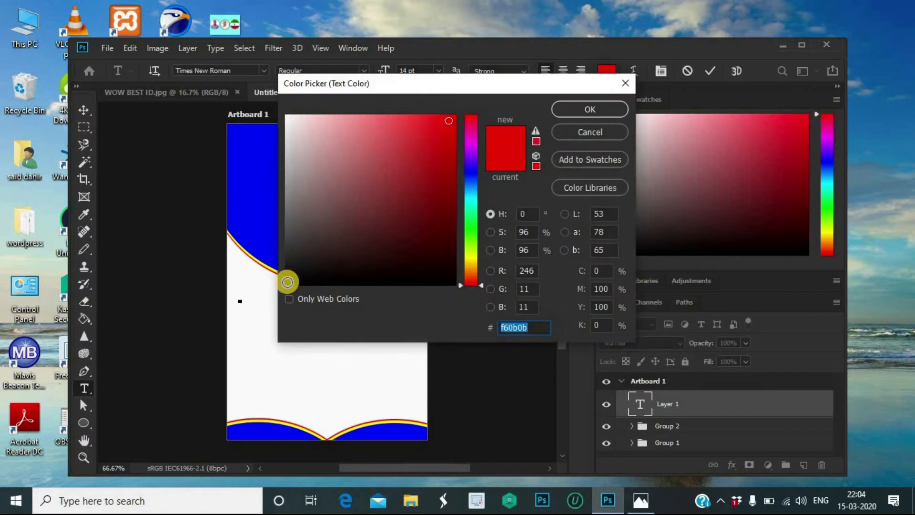
click(288, 281)
click(610, 110)
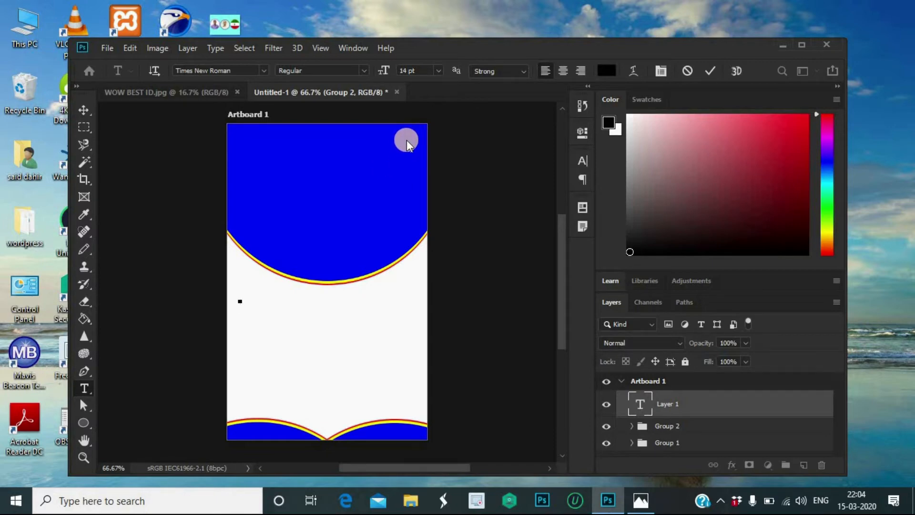
Step: Type 'NAME:' followed by the student's full name and commit the text
text(n)
text(N)
text(AME)
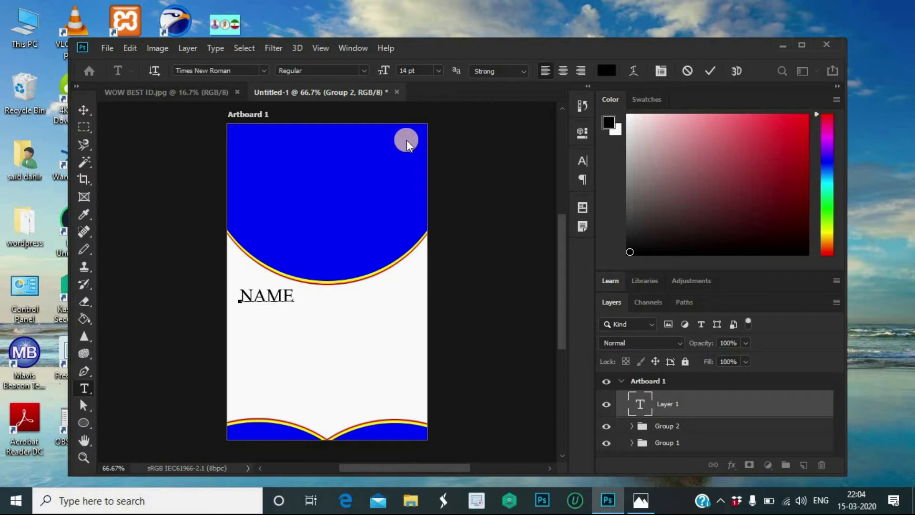
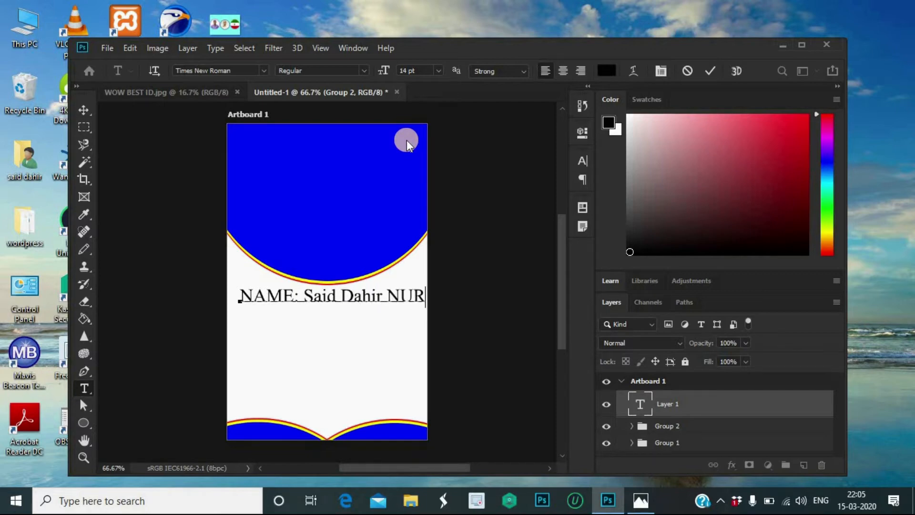
text(ur)
click(707, 72)
key(ctrl+Return)
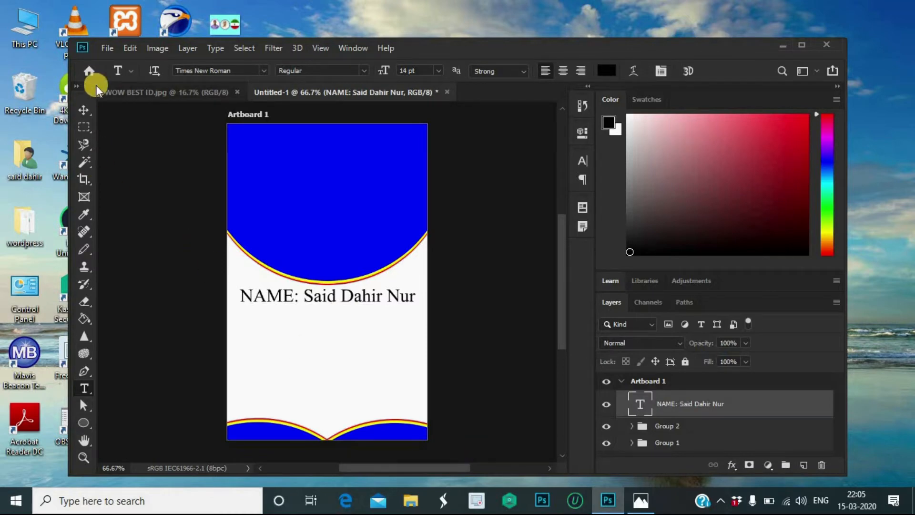
Step: Nudge the name line a few pixels lower
click(84, 109)
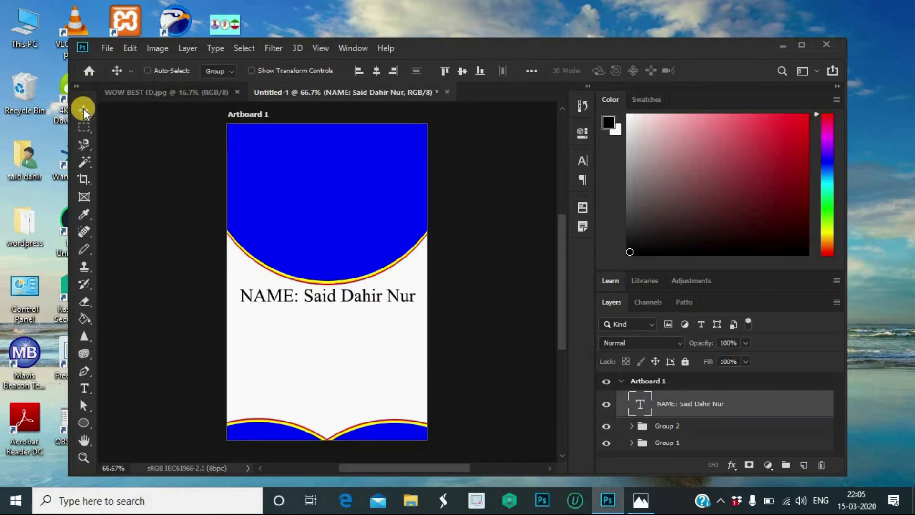
key(Down)
key(Down)
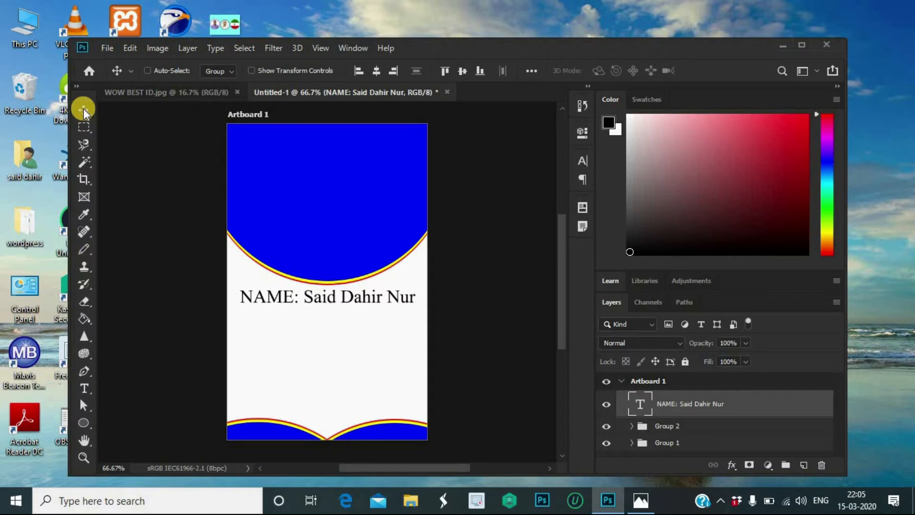
key(Down)
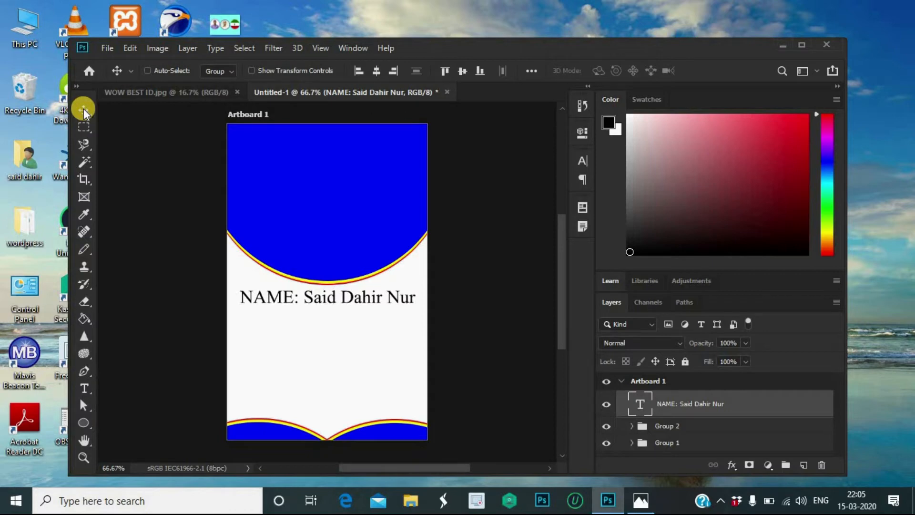
key(Down)
key(Down)
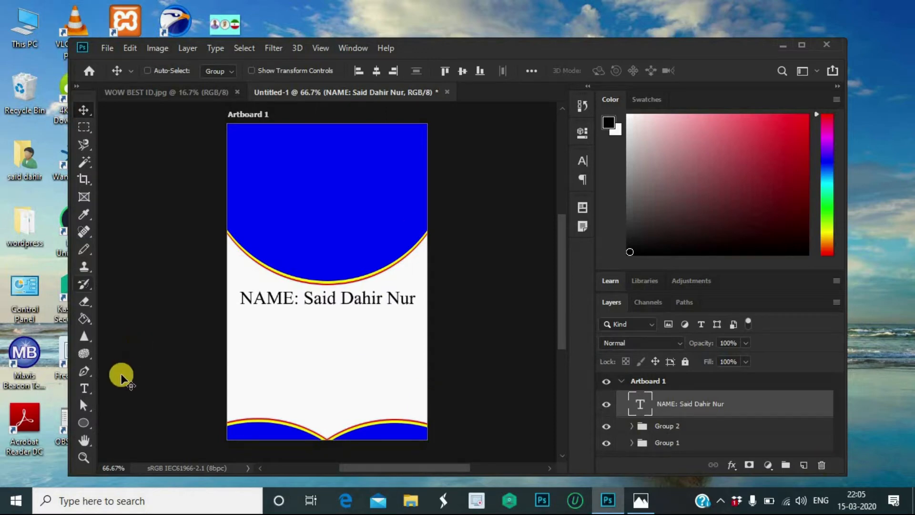
Step: Type 'BA (EPP E/M) IV Year' as a new text line directly below the name
click(90, 390)
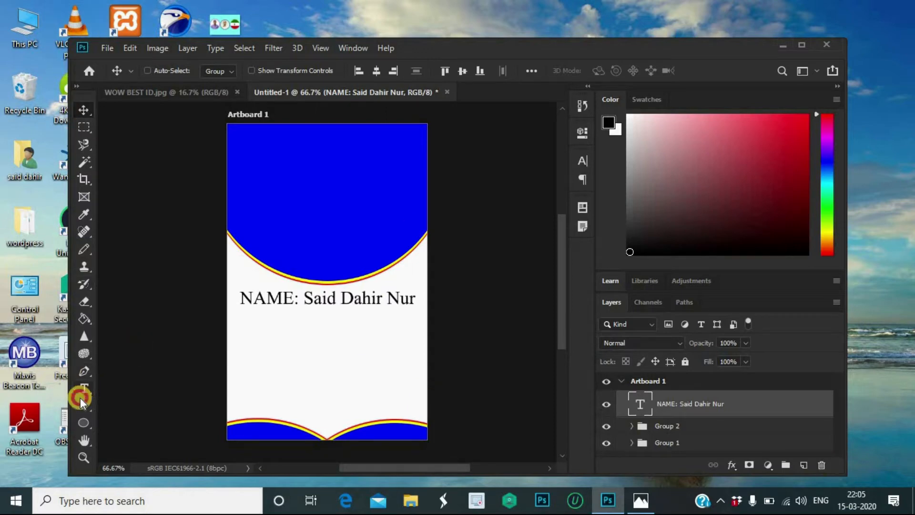
click(240, 325)
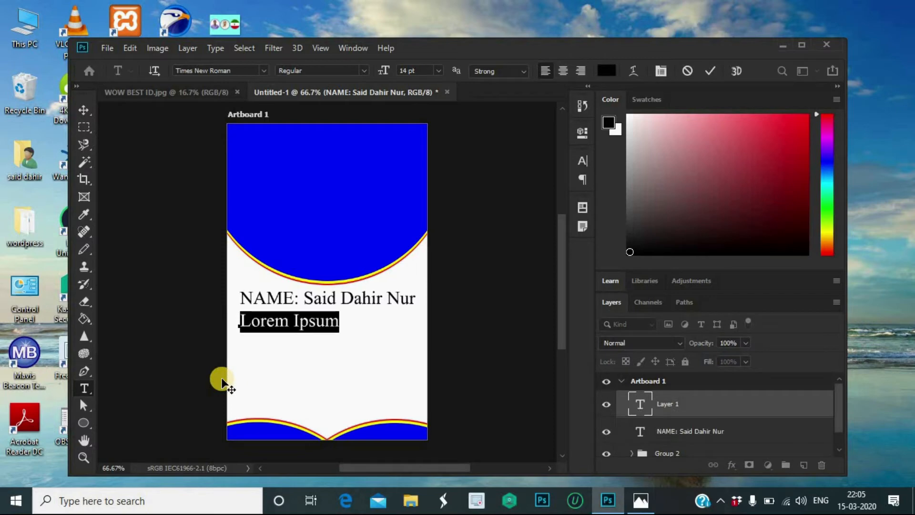
key(BackSpace)
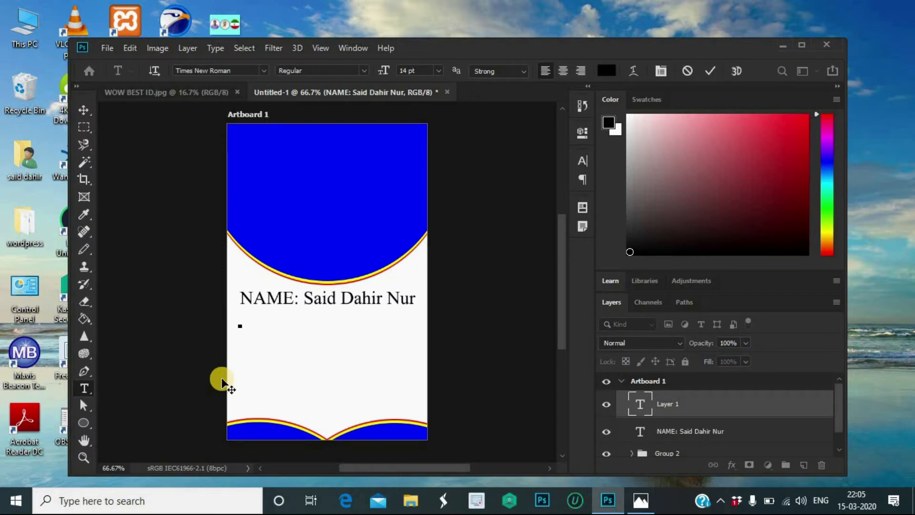
text(Rol)
key(BackSpace)
key(BackSpace)
key(BackSpace)
text(BA)
text(())
key(Left)
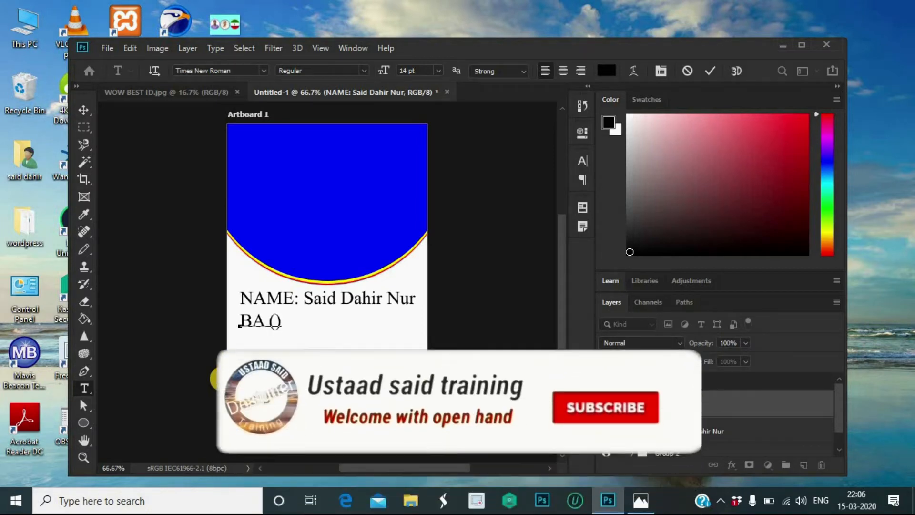
text(EPP)
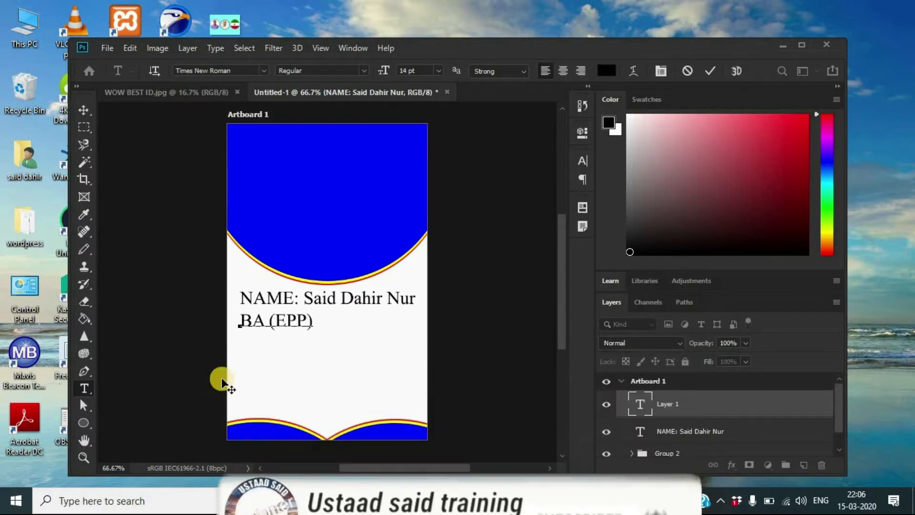
text( E/)
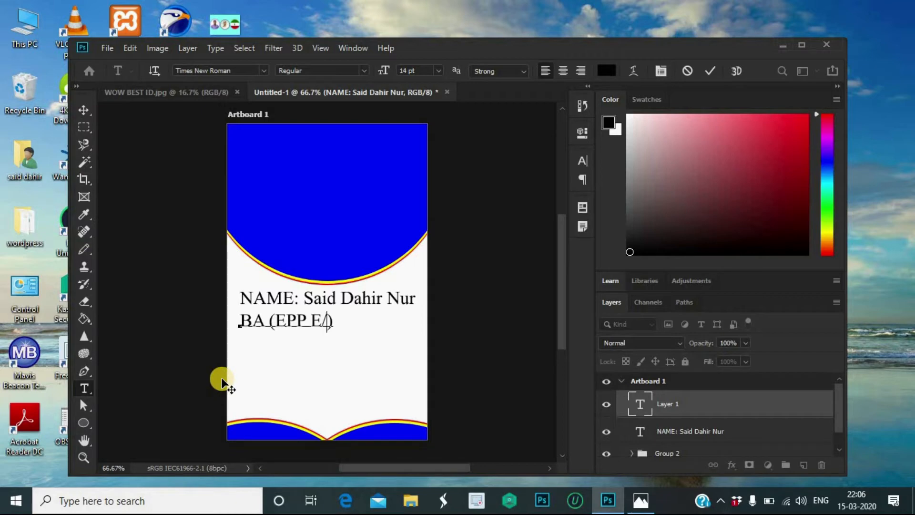
text(M)
key(Right)
text(IV Y)
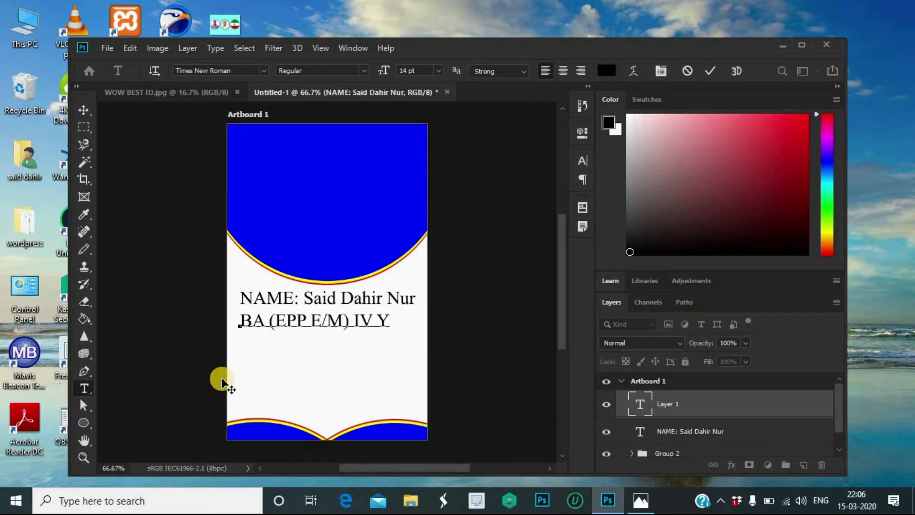
text(ear)
click(86, 111)
Step: Add a 'Roll NO:' line with the student's roll number below the course line
click(85, 388)
click(245, 344)
key(BackSpace)
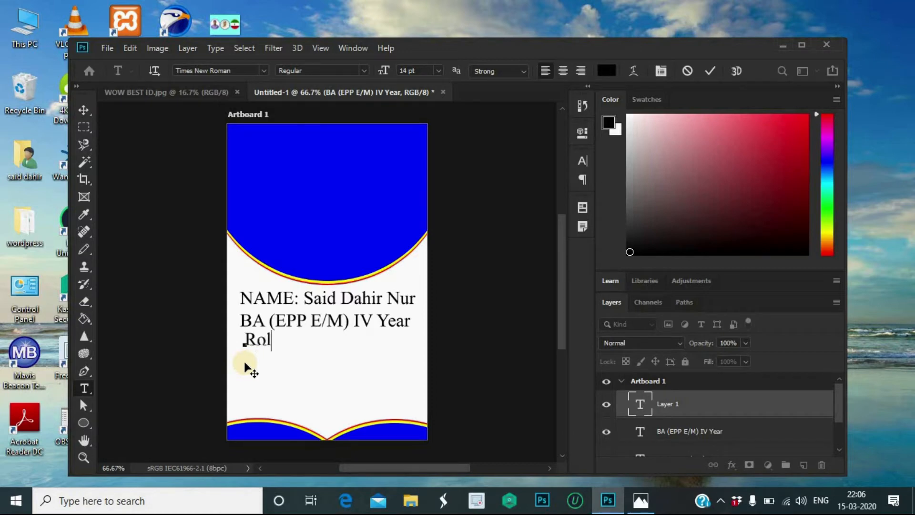
text(Roll No)
key(BackSpace)
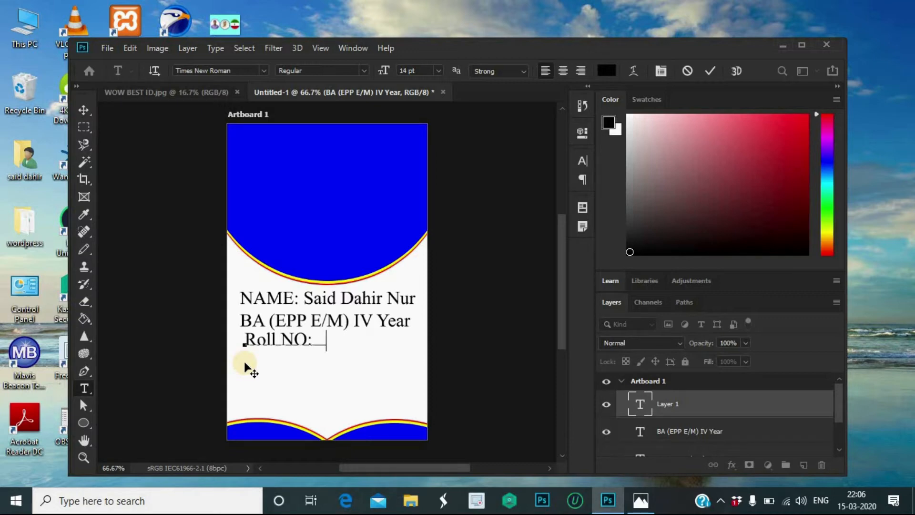
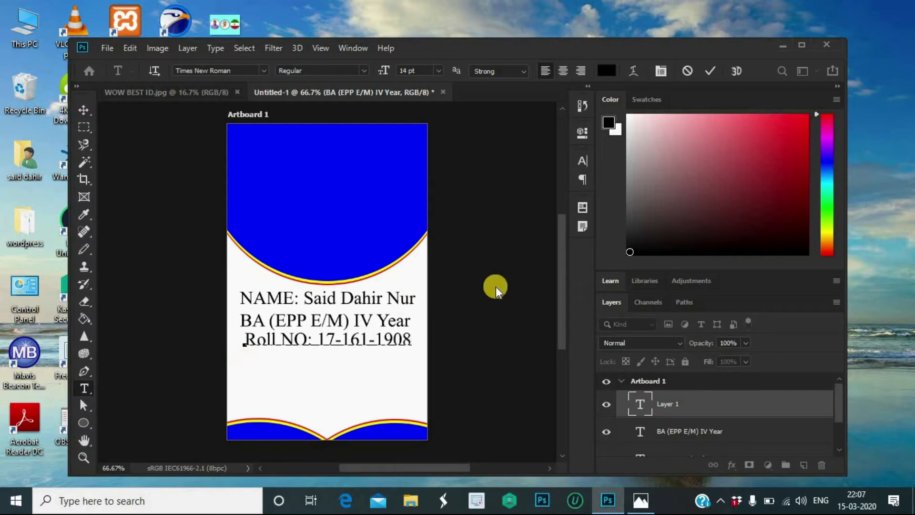
click(711, 74)
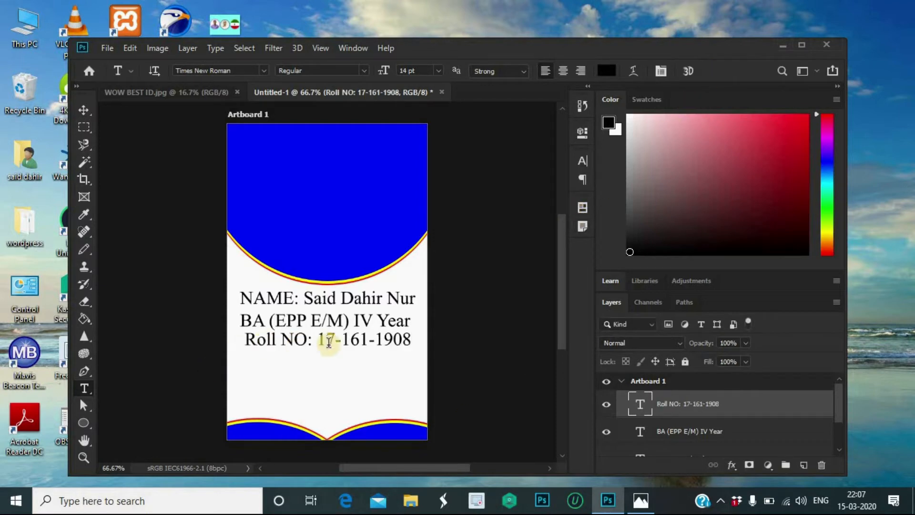
click(83, 110)
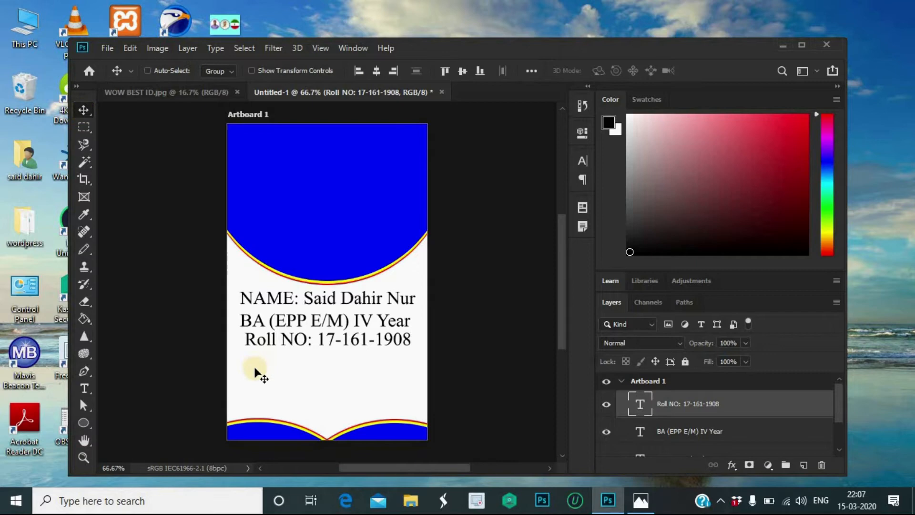
Step: Type 'Principal:' followed by a row of dots as a new line under the roll number
click(84, 388)
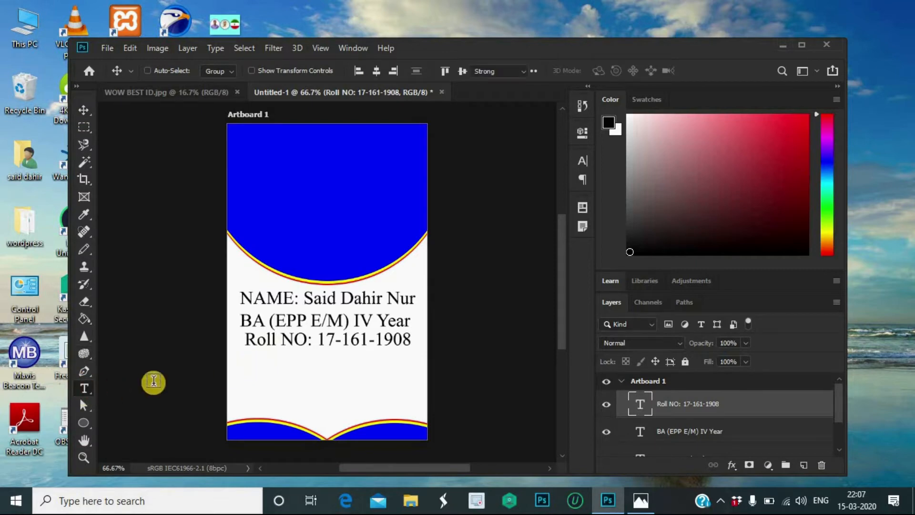
click(251, 372)
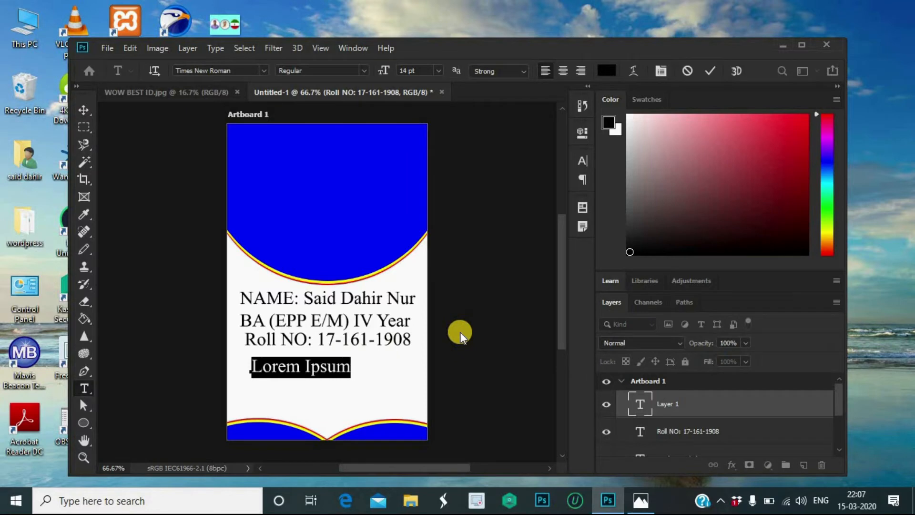
key(BackSpace)
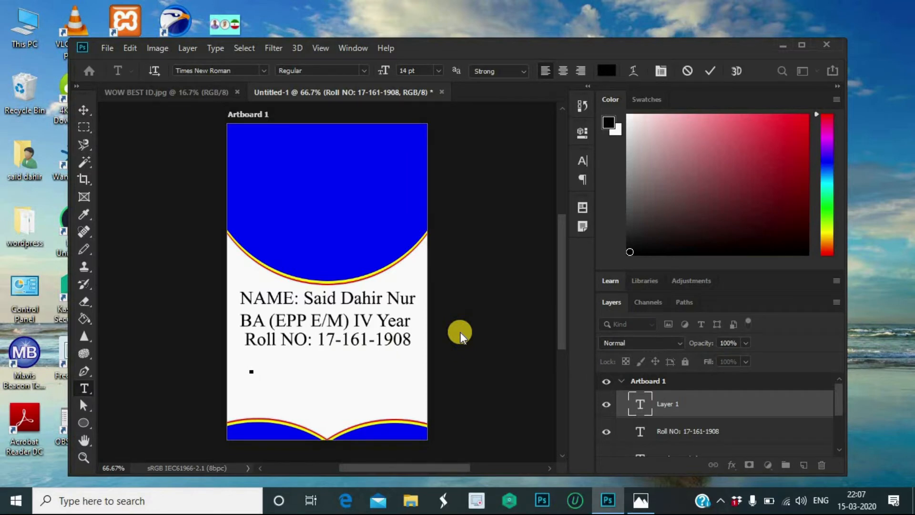
text(n)
key(BackSpace)
text(Principal)
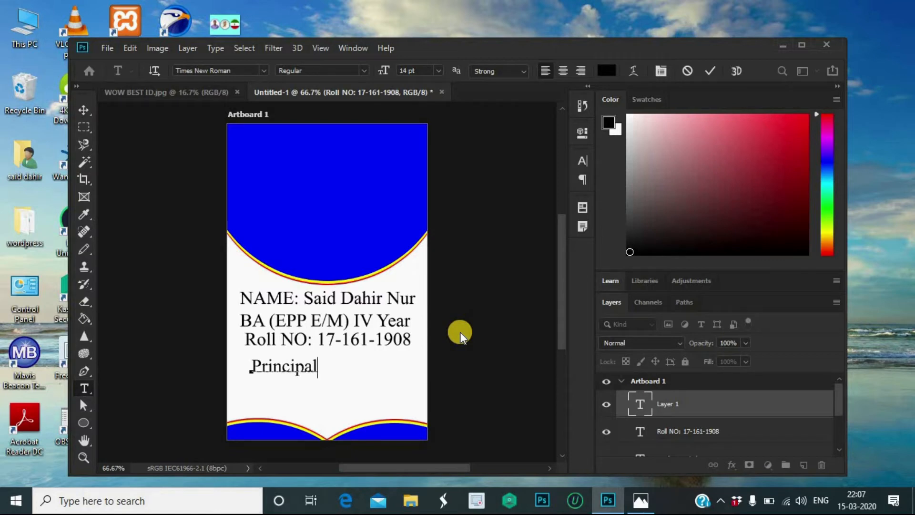
text(:)
key(BackSpace)
text(.............)
click(709, 73)
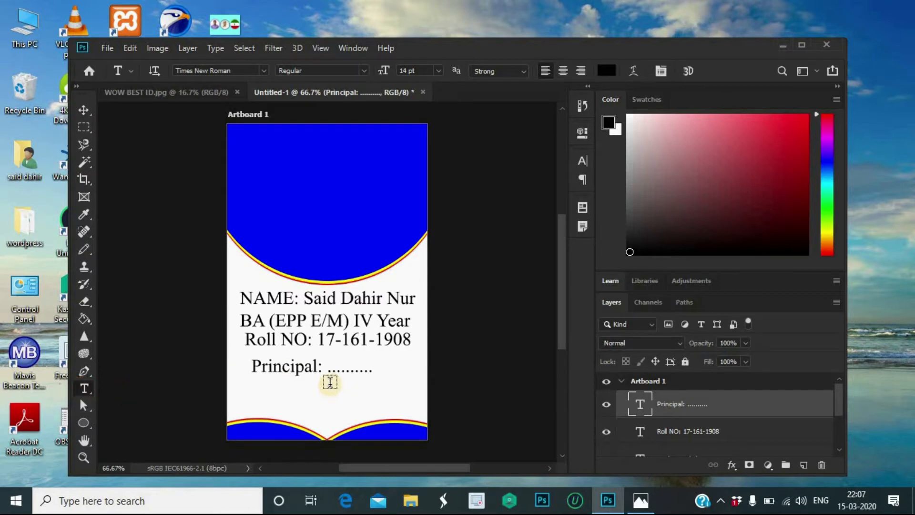
Step: Type 'Signature' as a new text line under the Principal dots
click(467, 376)
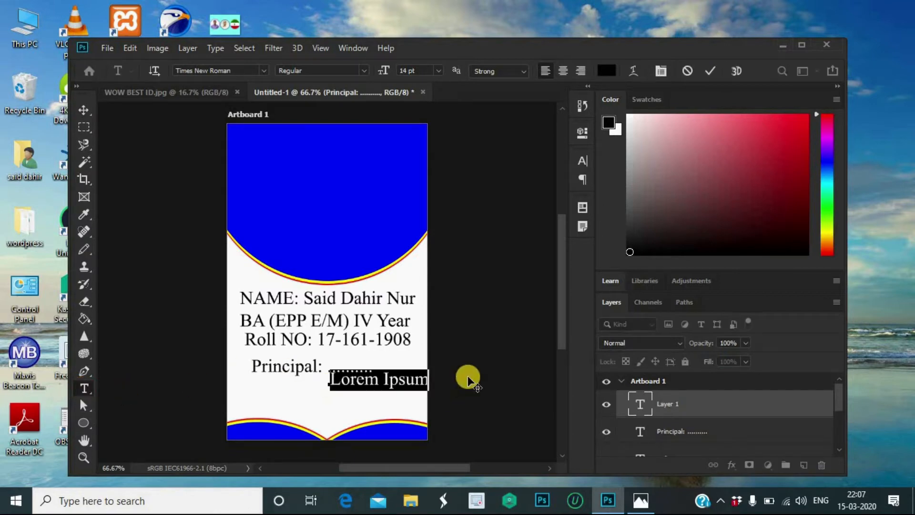
key(BackSpace)
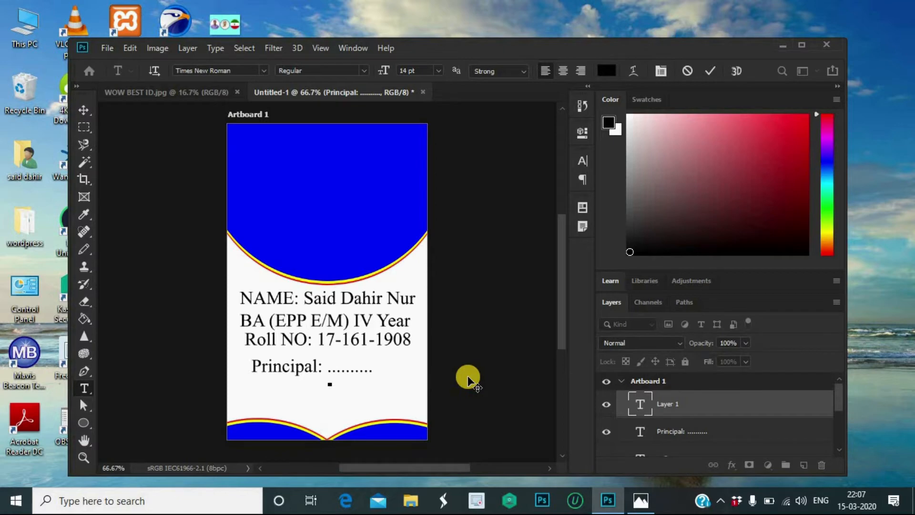
text(Signature)
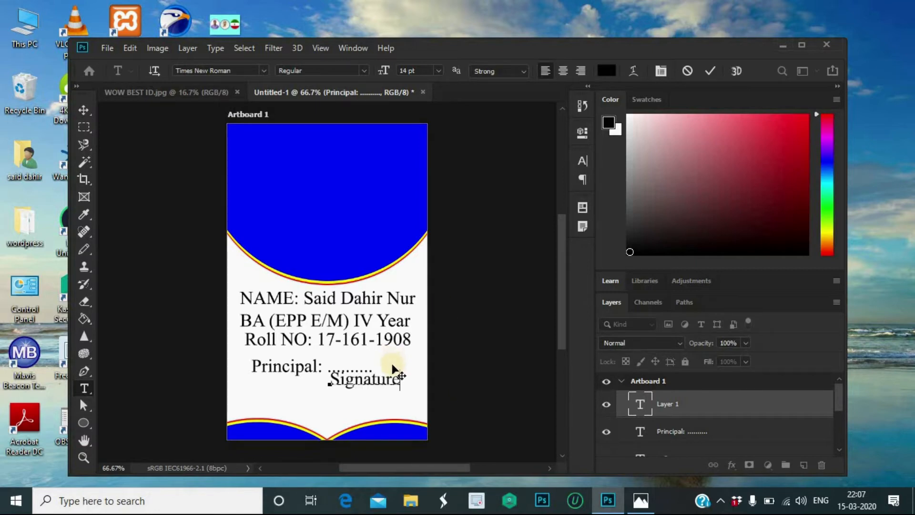
Step: Resize the Signature text to 10 pt and commit it
drag(400, 381, 327, 388)
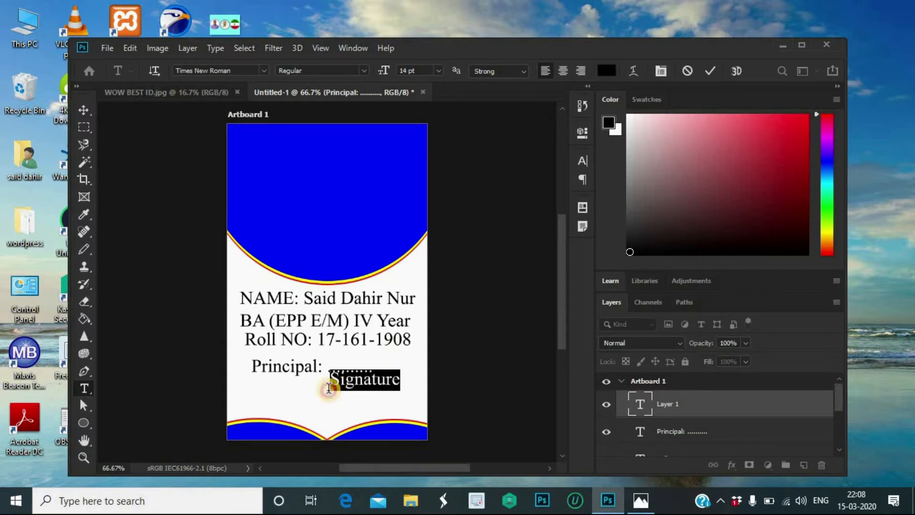
click(438, 70)
click(426, 124)
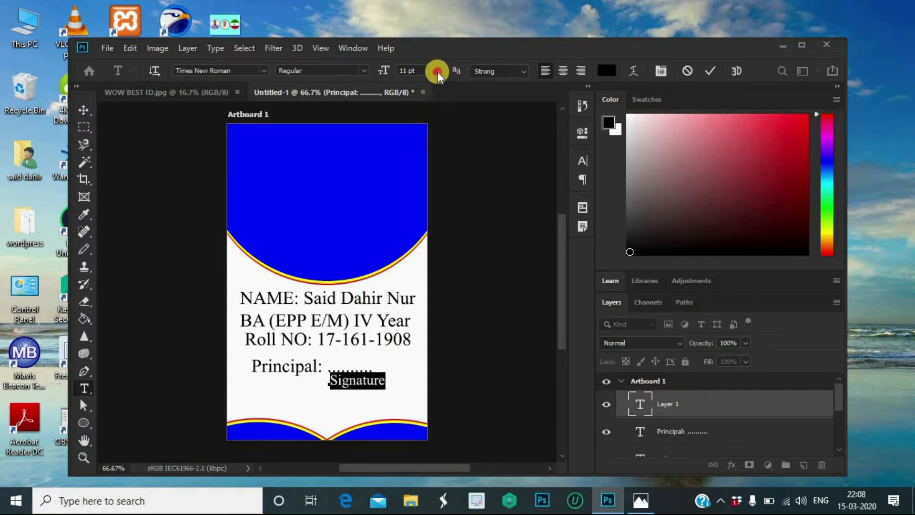
click(438, 71)
click(424, 131)
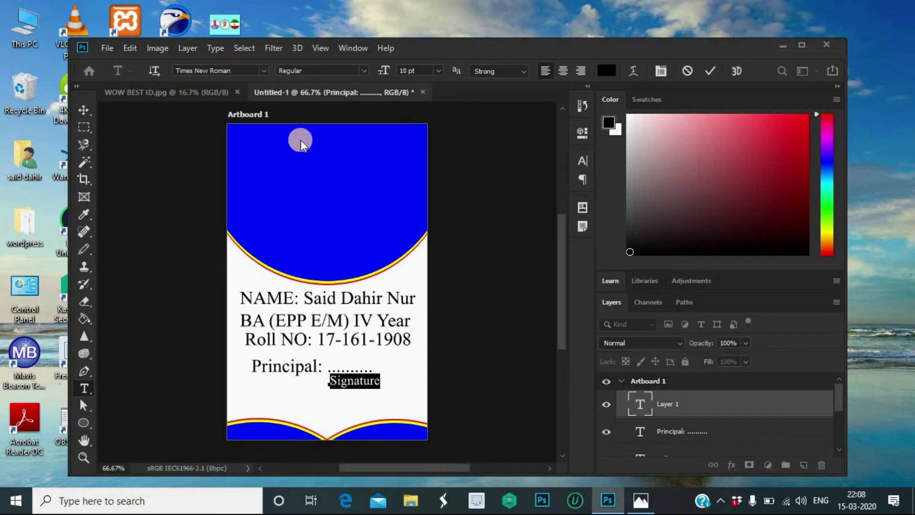
click(82, 106)
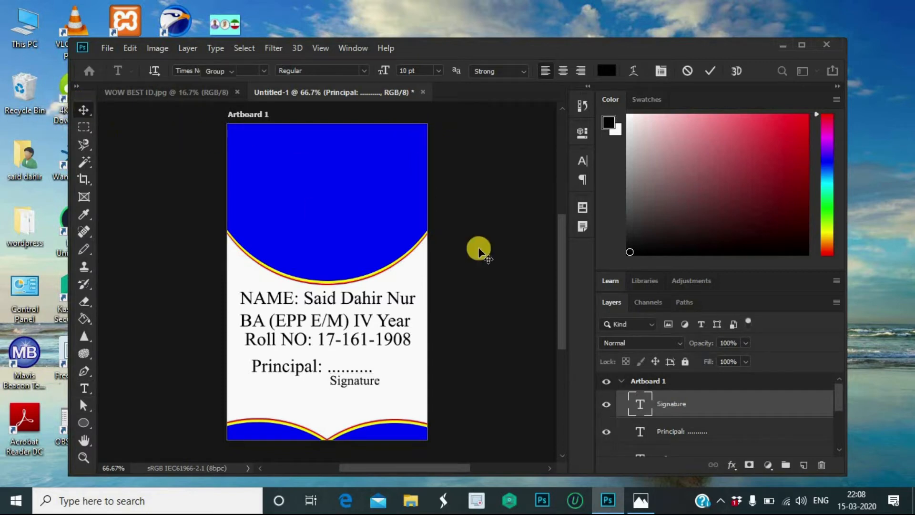
double_click(366, 385)
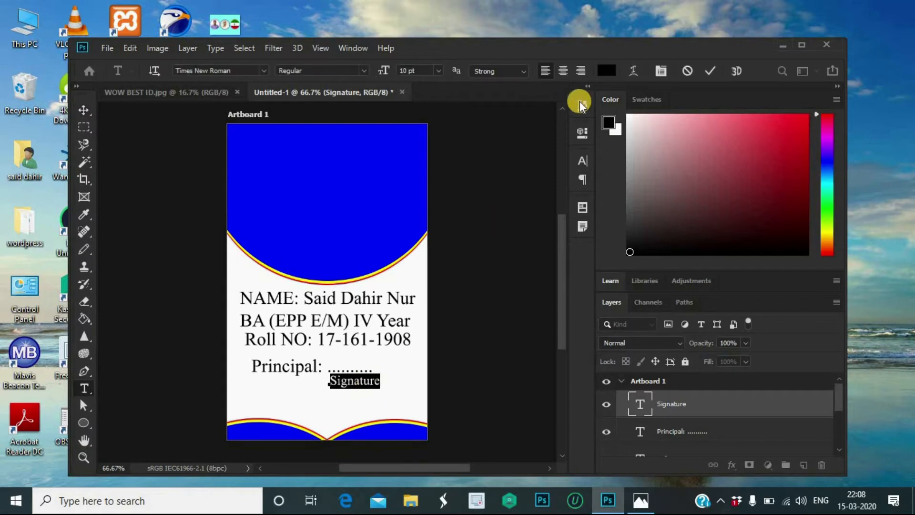
Step: Colour the Signature text bright blue and nudge it down slightly
click(605, 71)
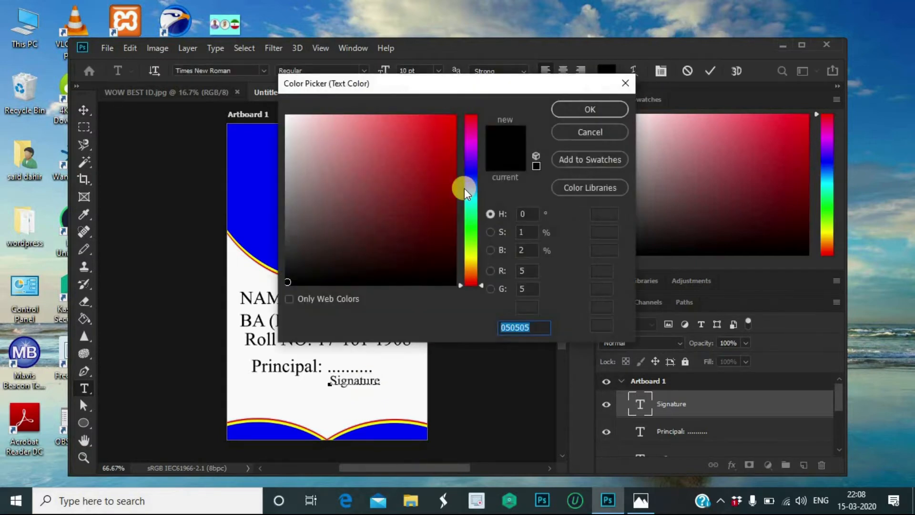
click(471, 174)
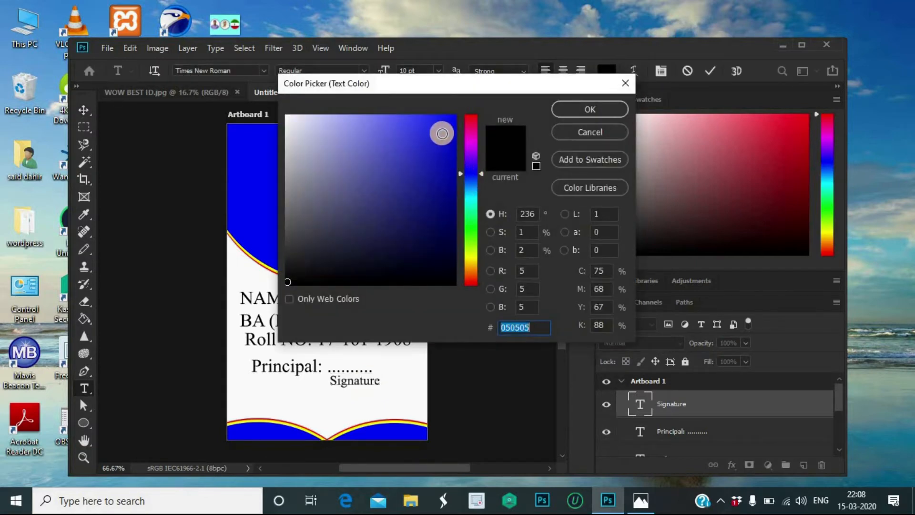
click(471, 170)
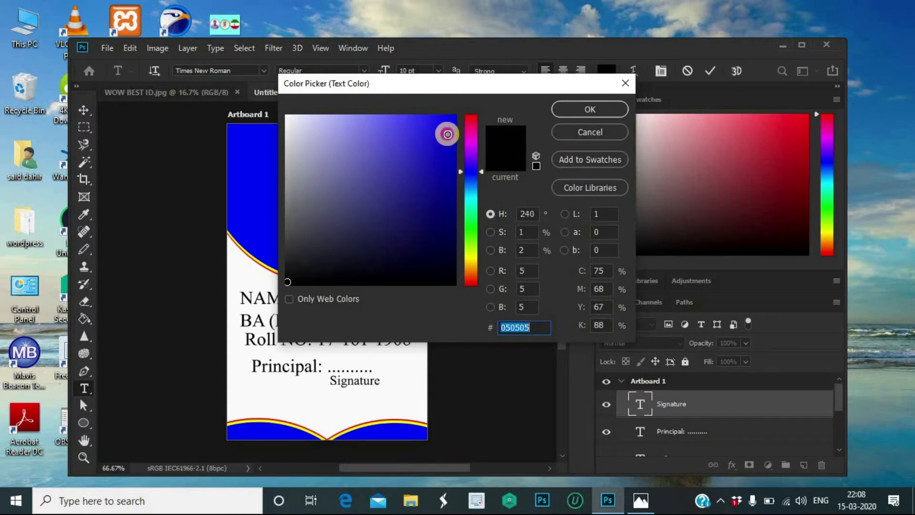
click(447, 134)
click(577, 107)
click(711, 71)
click(84, 109)
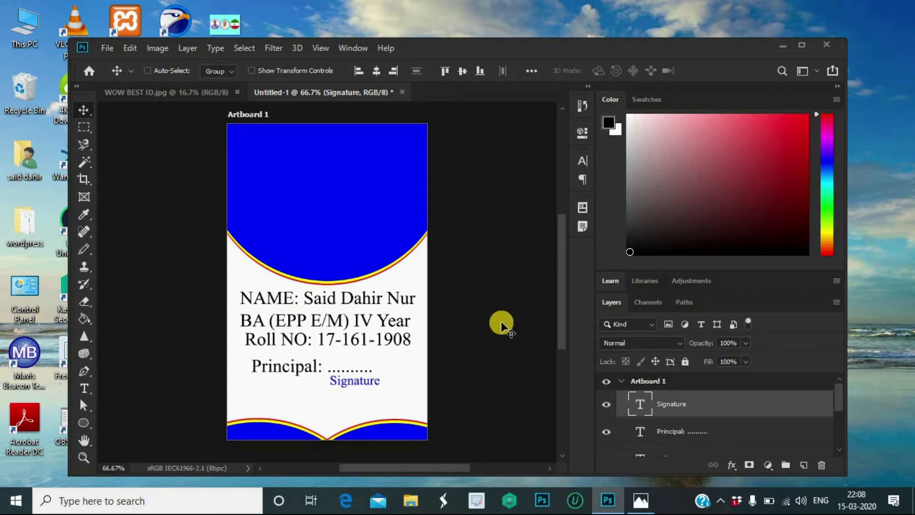
key(Down)
key(Down)
key(Down)
key(Down)
key(Down)
key(Down)
key(Down)
key(Down)
key(Down)
key(Down)
key(Down)
key(Down)
key(Down)
key(Down)
key(Down)
key(Down)
key(Down)
key(Down)
key(Down)
key(Down)
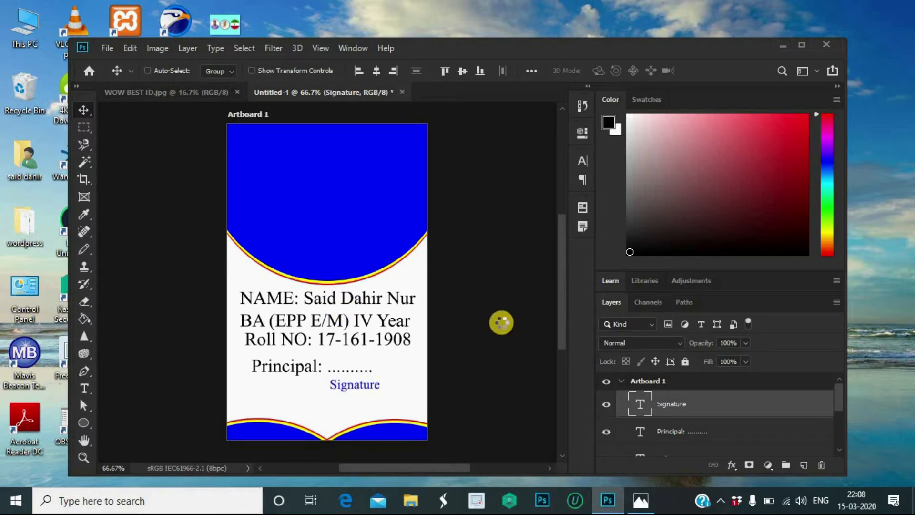
Step: Nudge the Signature and Principal lines further down the card
key(Down)
key(Down)
key(Down)
key(Down)
key(Down)
key(Down)
key(Down)
key(Down)
key(Down)
key(Down)
key(Down)
key(Down)
key(Down)
key(Down)
key(Down)
key(Down)
key(Down)
key(Down)
key(Down)
key(Down)
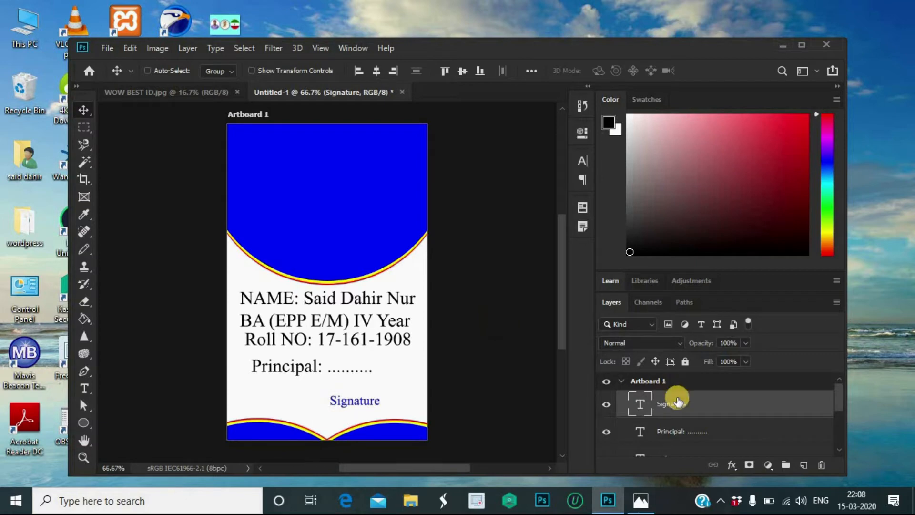
scroll(696, 426, down, 1)
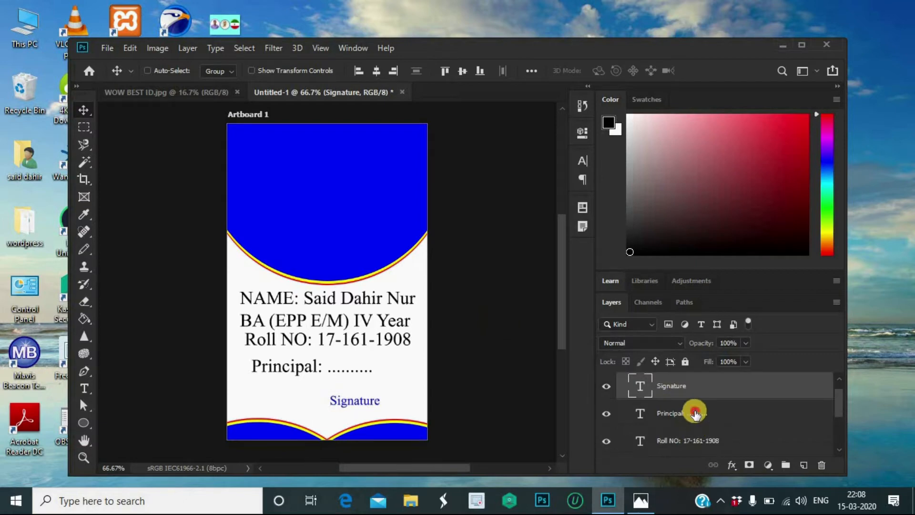
click(694, 423)
key(Down)
key(Down)
key(Down)
key(Down)
key(Down)
key(Down)
key(Down)
key(Down)
key(Down)
key(Down)
key(Down)
key(Down)
key(Down)
key(Down)
key(Down)
key(Down)
key(Down)
key(Down)
key(Down)
key(Down)
key(Down)
key(Down)
key(Down)
key(Down)
key(Down)
key(Down)
key(Down)
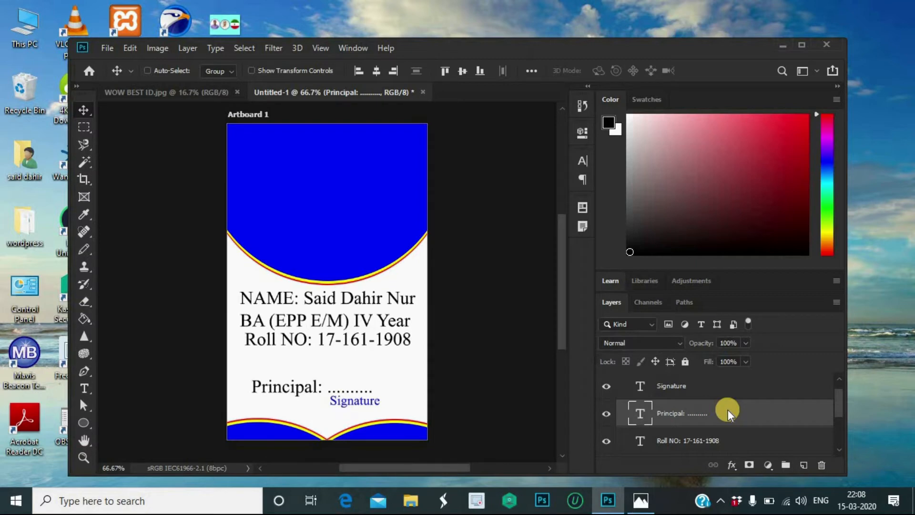
Step: Select the whole card and centre the Principal line horizontally
click(241, 47)
click(255, 61)
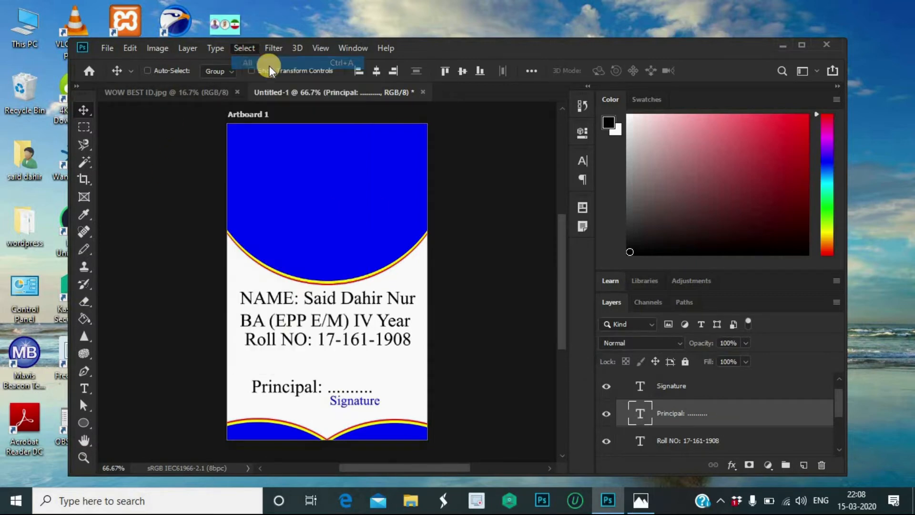
click(375, 70)
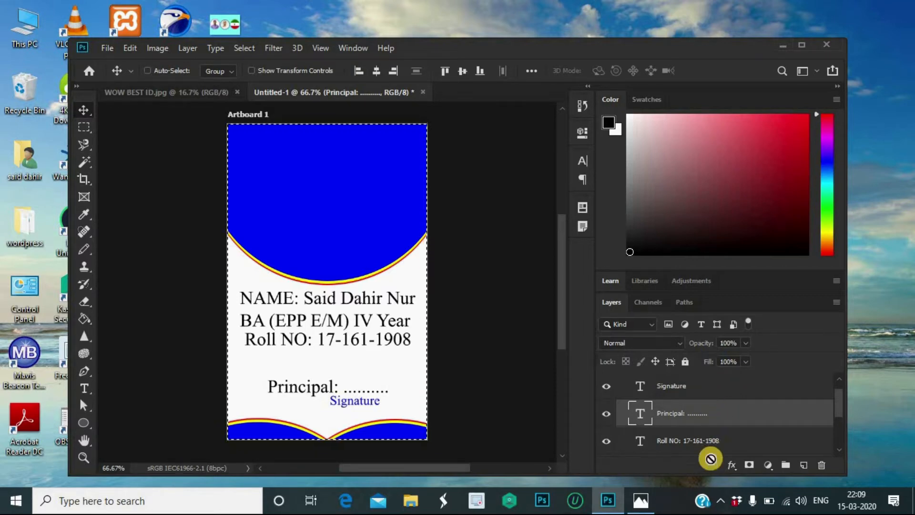
Step: Centre the BA (EPP E/M) IV Year line horizontally on the card
click(712, 441)
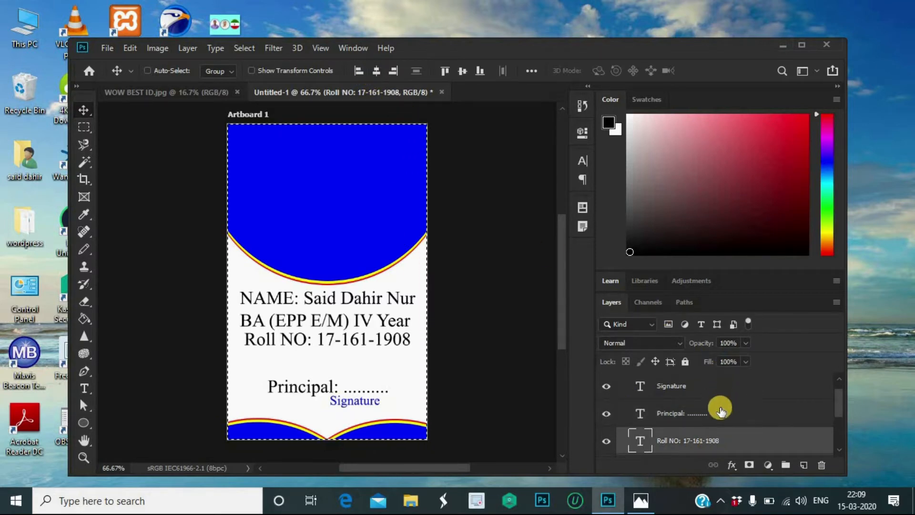
scroll(720, 418, down, 1)
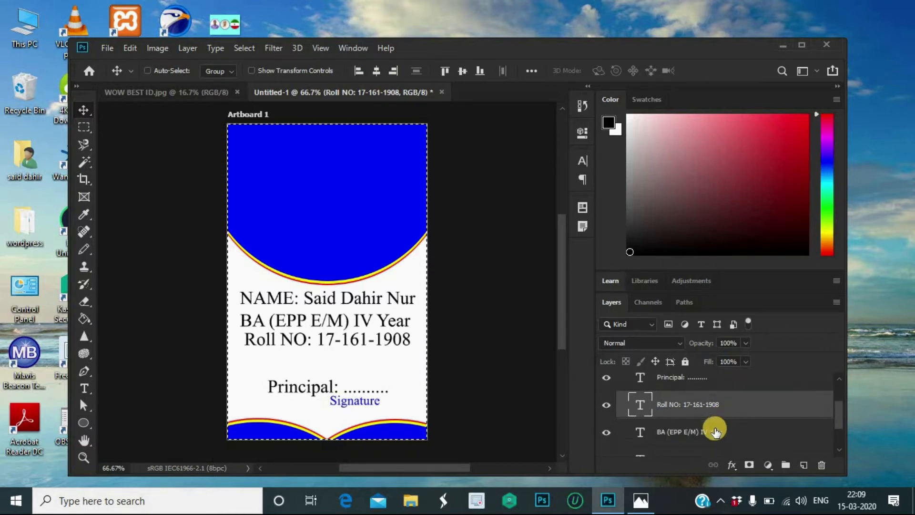
click(714, 431)
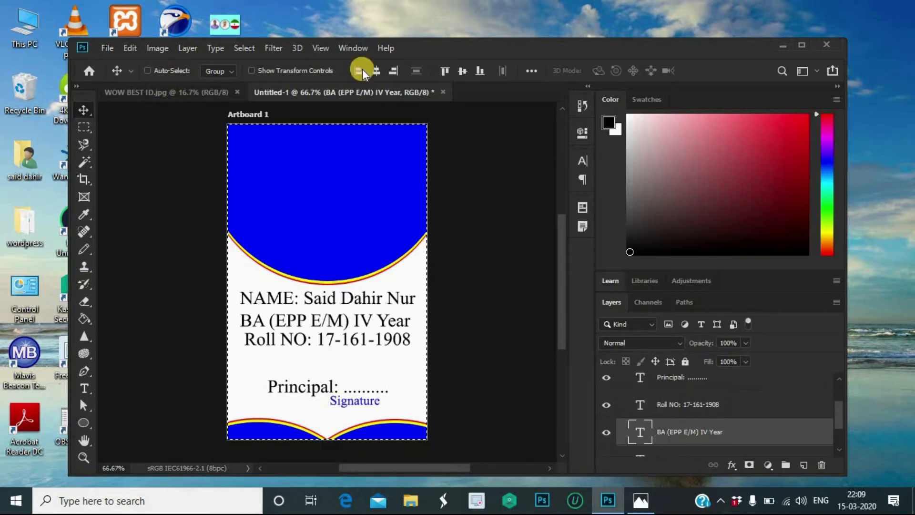
click(376, 70)
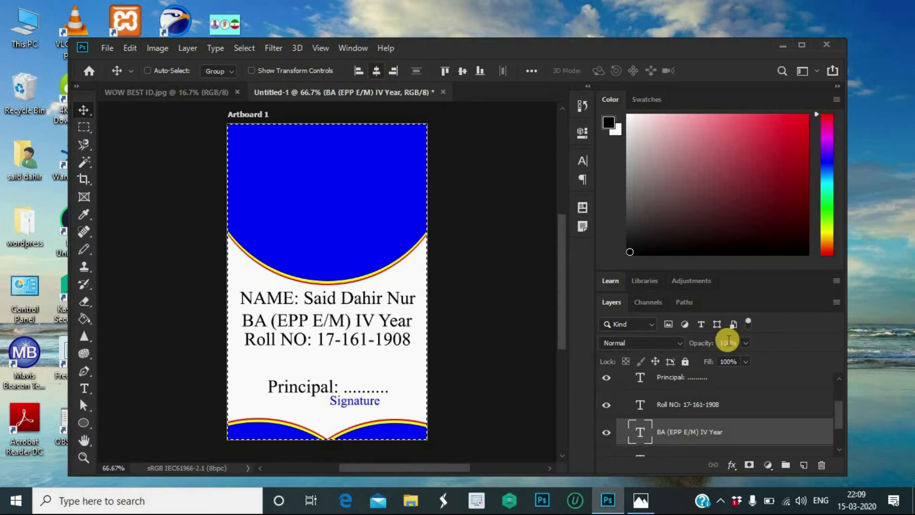
Step: Select the NAME layer and deselect the whole-card selection
scroll(731, 421, down, 2)
click(721, 413)
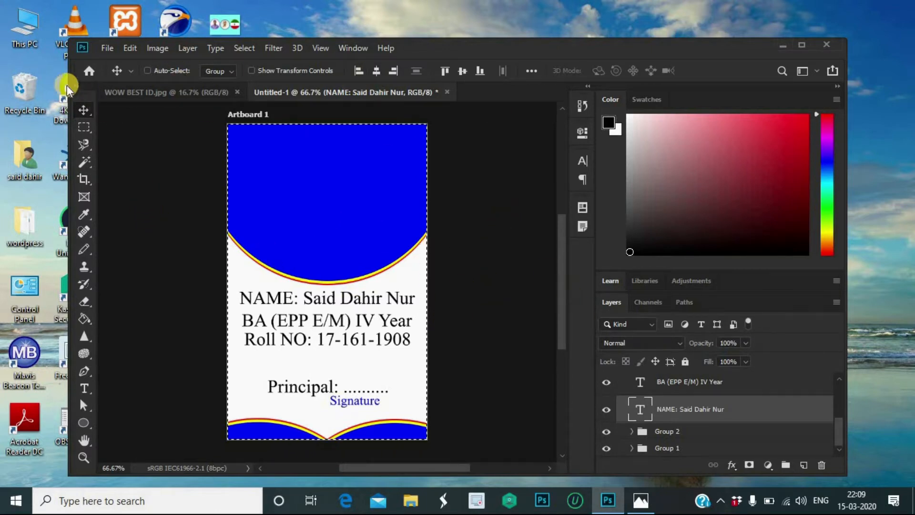
click(243, 47)
click(257, 75)
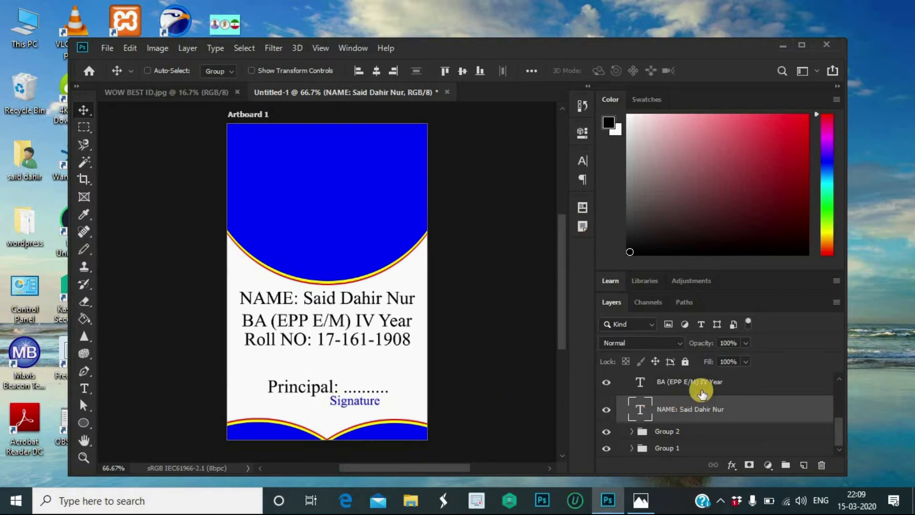
scroll(700, 396, up, 4)
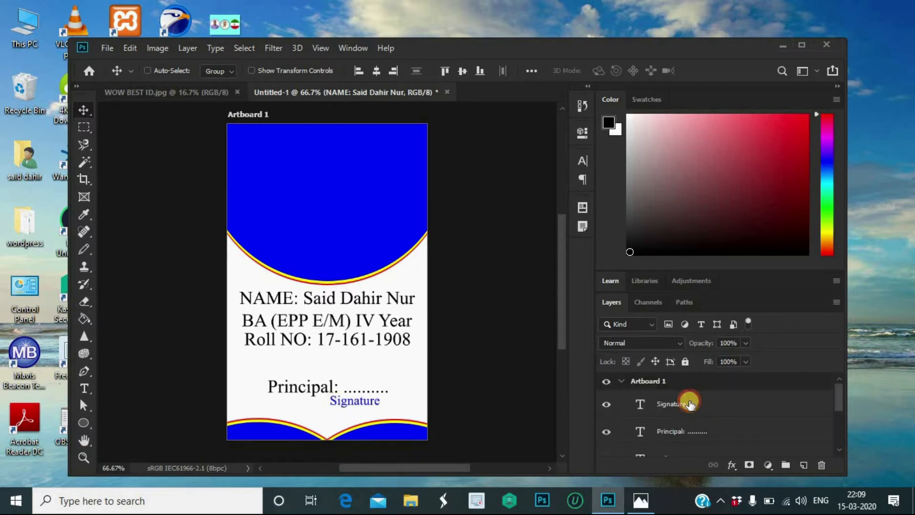
Step: Shift the Signature caption two nudges to the right
click(691, 403)
key(Right)
key(Right)
key(Right)
key(Right)
key(Right)
key(Right)
key(Right)
key(Right)
key(Right)
key(Right)
key(Right)
key(Right)
key(Right)
key(Right)
key(Right)
key(Right)
key(Right)
key(Right)
key(Right)
key(Right)
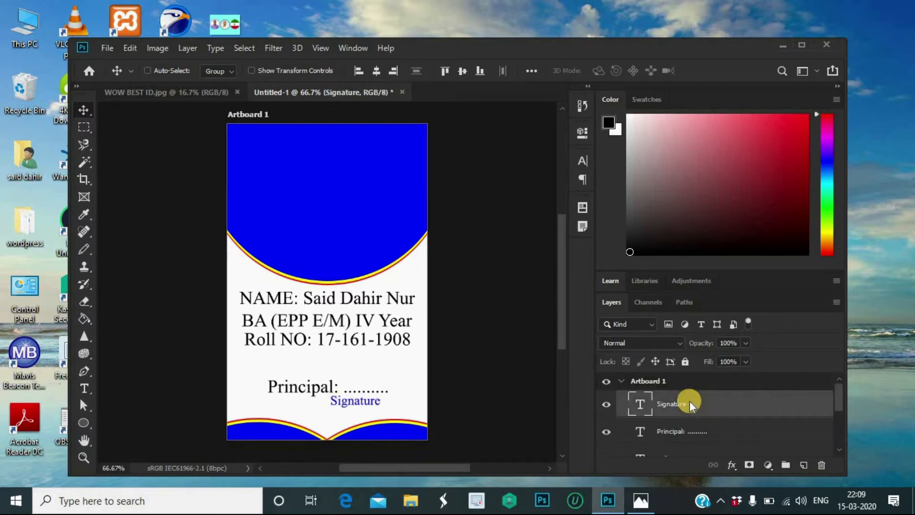
key(Right)
key(Right)
key(Right)
key(Right)
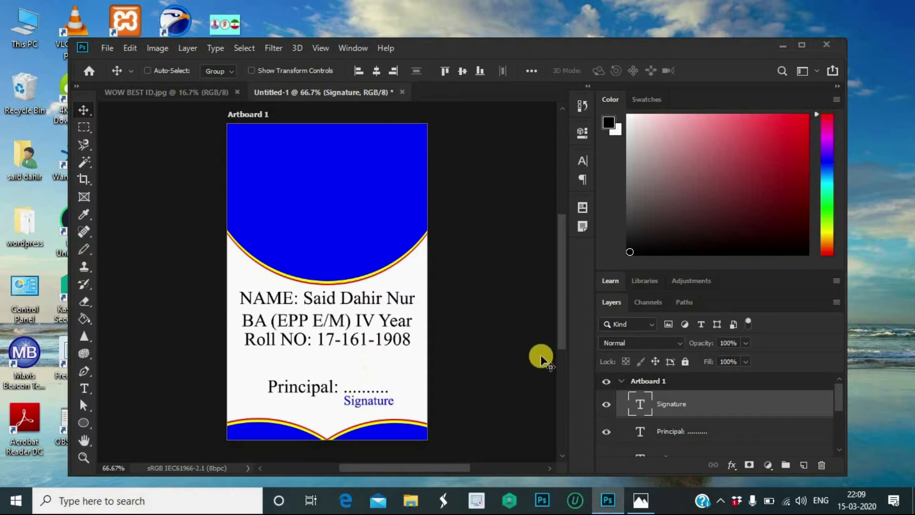
Step: Move the Roll NO, BA and NAME lines down to space them evenly
scroll(705, 406, down, 3)
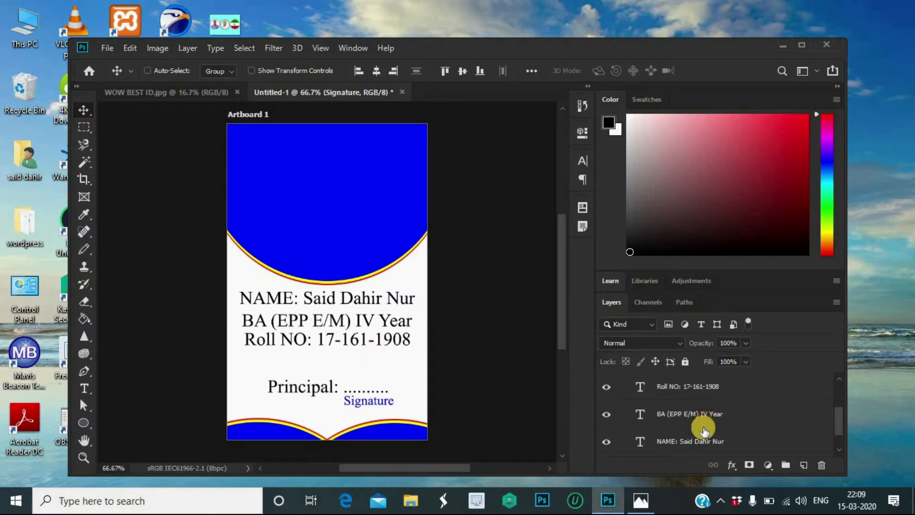
click(700, 391)
key(Down)
key(Down)
key(Down)
key(Down)
key(Down)
key(Down)
key(Down)
key(Down)
key(Down)
key(Down)
key(Down)
key(Down)
key(Down)
key(Down)
key(Down)
key(Down)
key(Down)
key(Down)
key(Down)
key(Down)
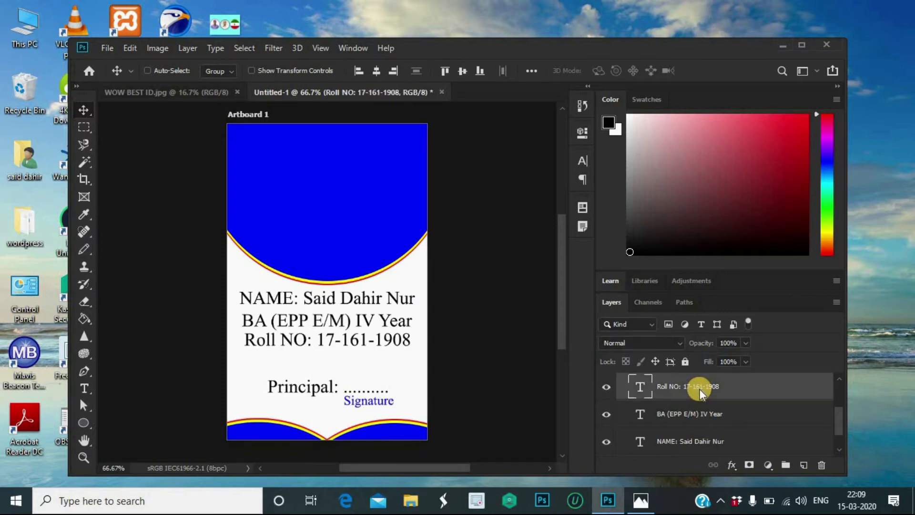
key(Down)
key(Down)
key(Down)
key(Down)
key(Down)
key(Down)
key(Down)
key(Down)
key(Down)
key(Down)
key(Down)
key(Down)
key(Down)
key(Down)
key(Down)
key(Down)
key(Down)
key(Down)
key(Down)
key(Down)
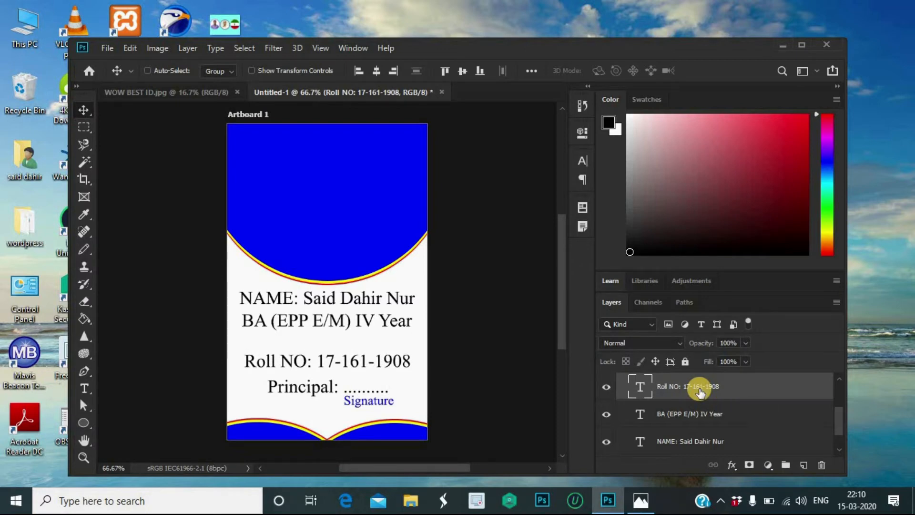
key(Up)
key(Up)
key(Up)
key(Up)
key(Up)
key(Up)
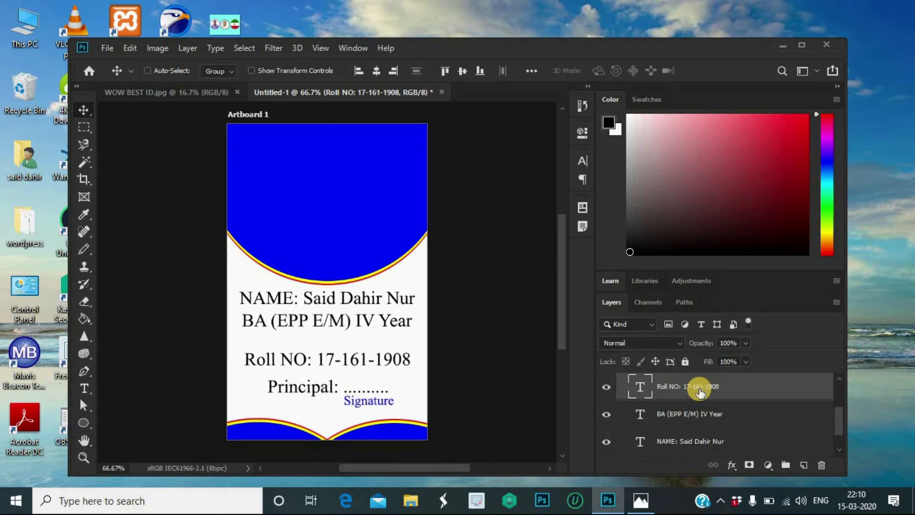
click(696, 417)
key(Down)
key(Down)
key(Down)
key(Down)
key(Down)
key(Down)
key(Down)
key(Down)
key(Down)
key(Down)
key(Down)
key(Down)
key(Down)
key(Down)
key(Down)
key(Down)
key(Down)
key(Down)
key(Down)
key(Down)
key(Down)
key(Down)
key(Down)
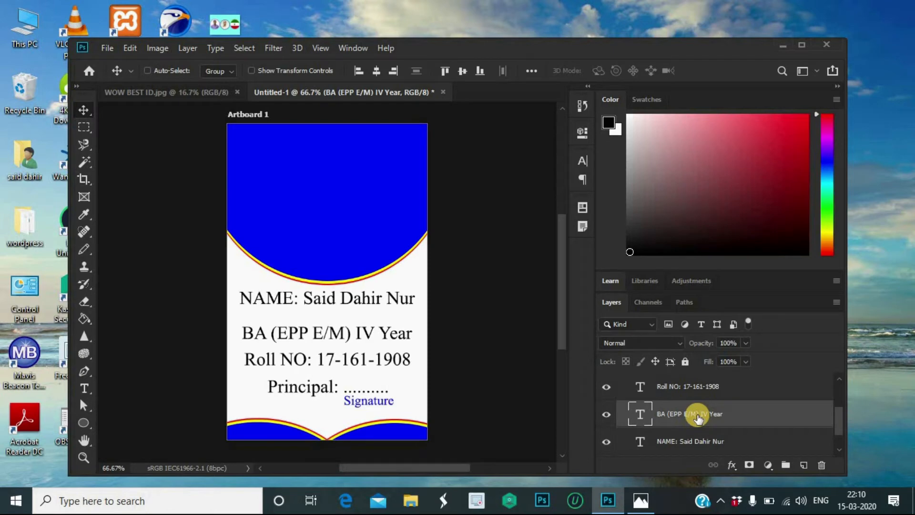
click(693, 441)
key(Down)
key(Down)
key(Down)
key(Down)
key(Down)
key(Down)
key(Down)
key(Down)
key(Down)
key(Down)
key(Down)
key(Down)
key(Down)
key(Down)
key(Down)
key(Down)
key(Down)
key(Down)
key(Down)
key(Down)
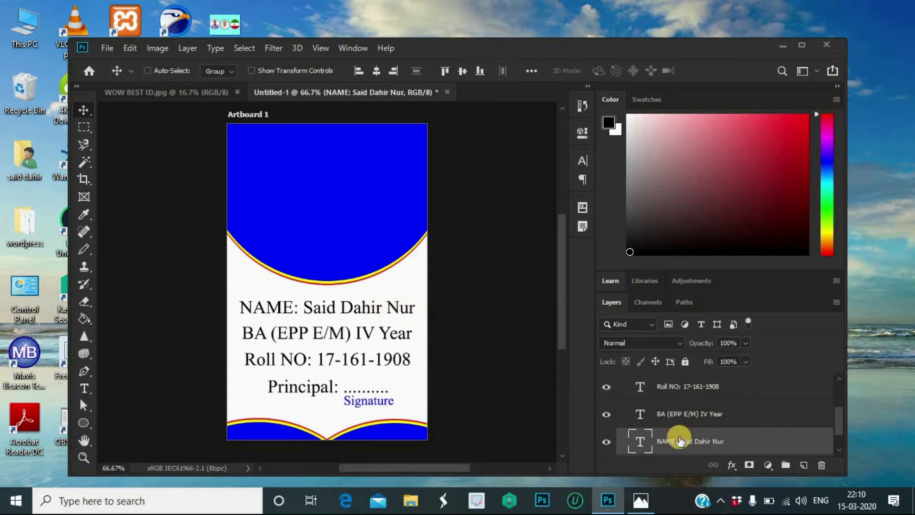
Step: Colour the student's name after 'NAME:' red
key(t)
triple_click(398, 309)
click(304, 308)
drag(305, 309, 449, 312)
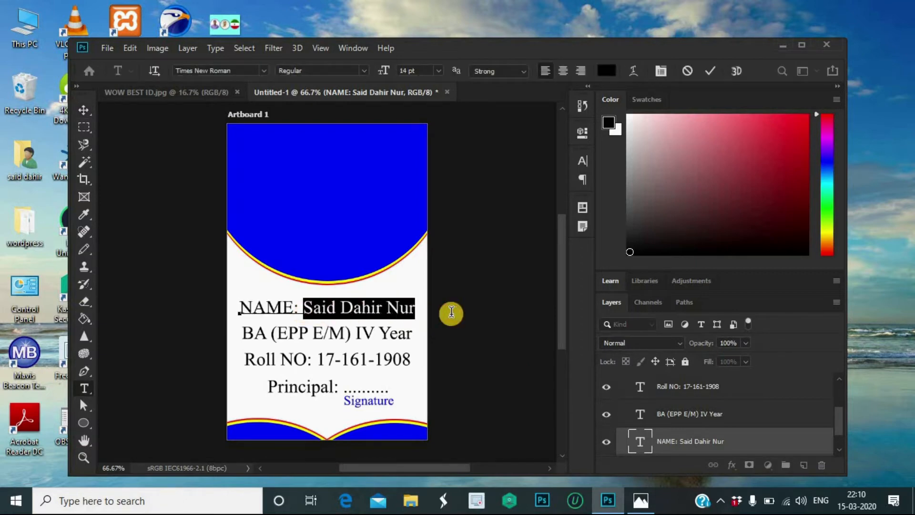
click(607, 71)
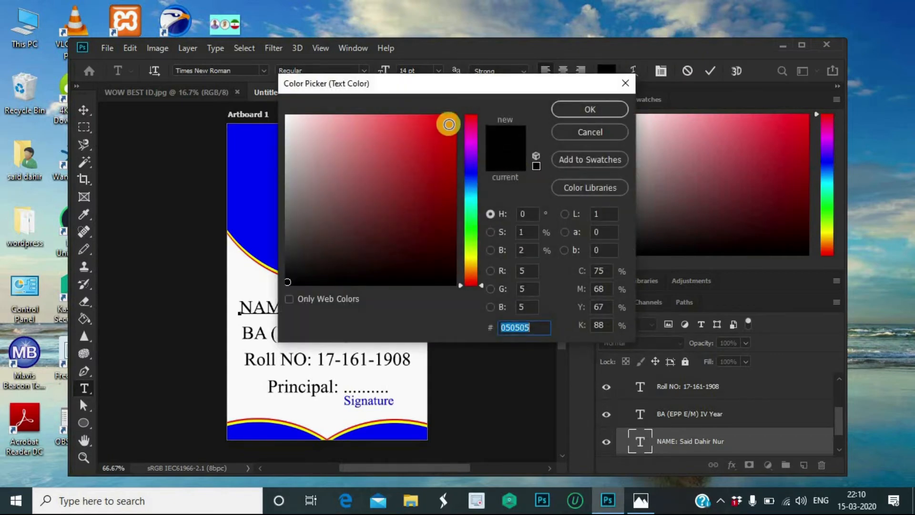
click(449, 124)
click(563, 107)
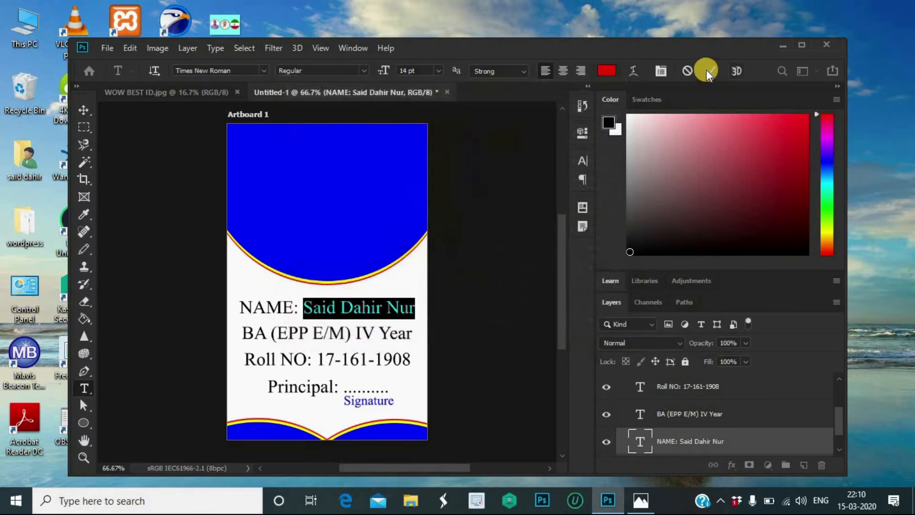
click(706, 69)
key(v)
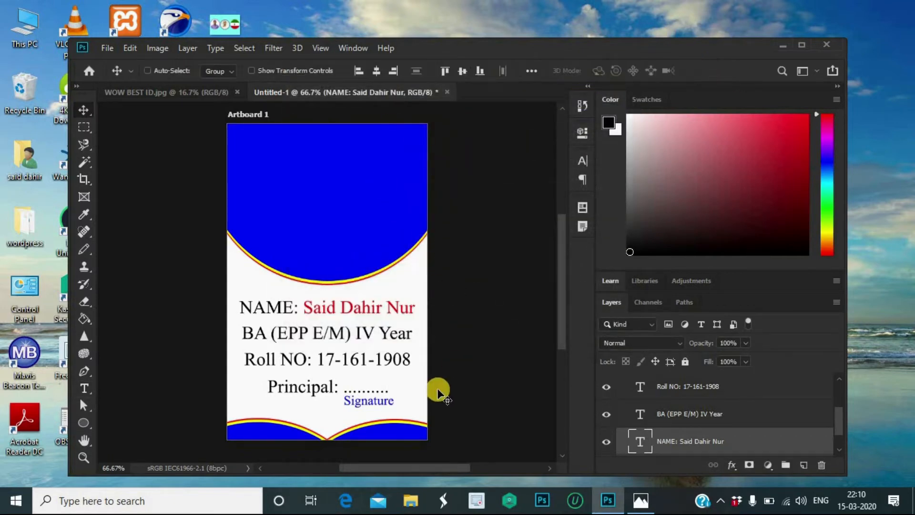
Step: Colour the roll number digits after 'Roll NO:' red, leaving the label black
double_click(362, 369)
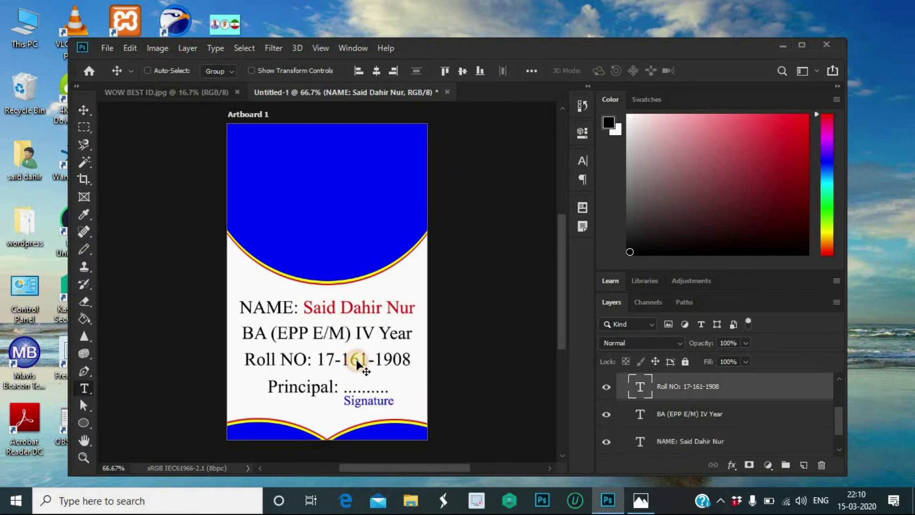
triple_click(322, 361)
drag(317, 361, 408, 355)
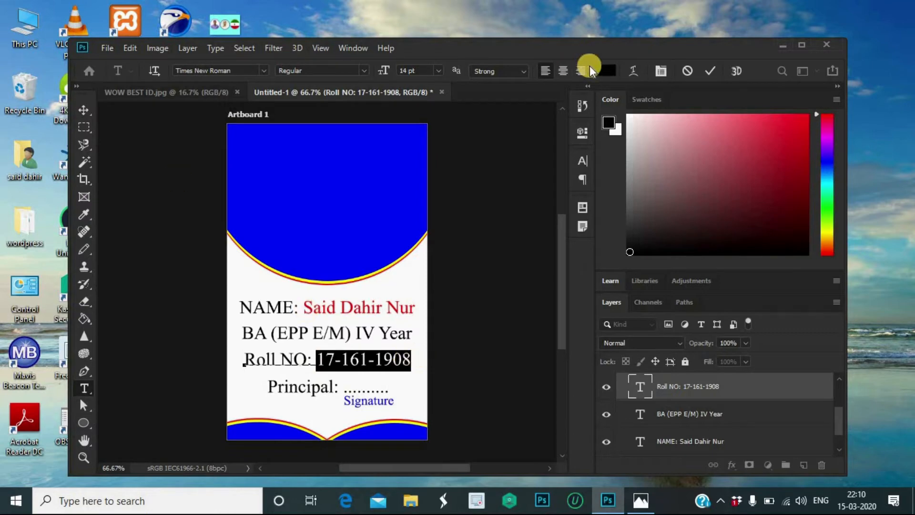
click(608, 70)
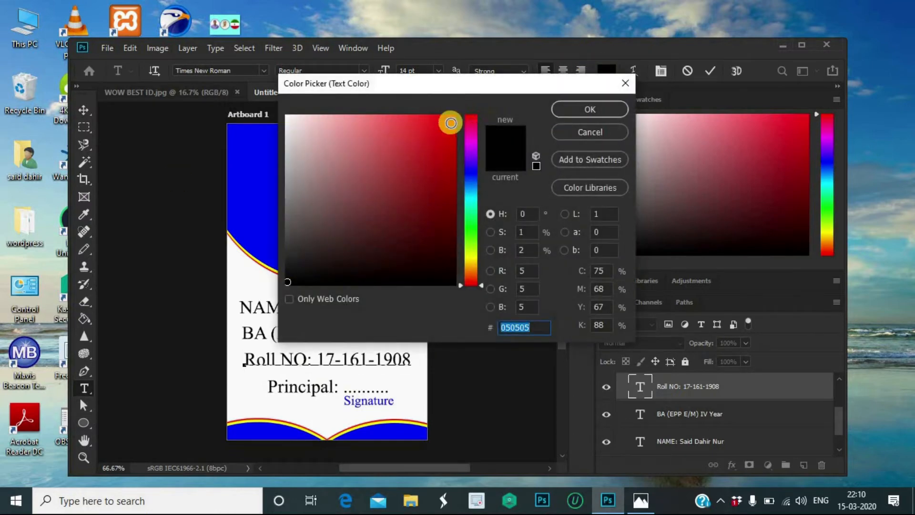
click(450, 123)
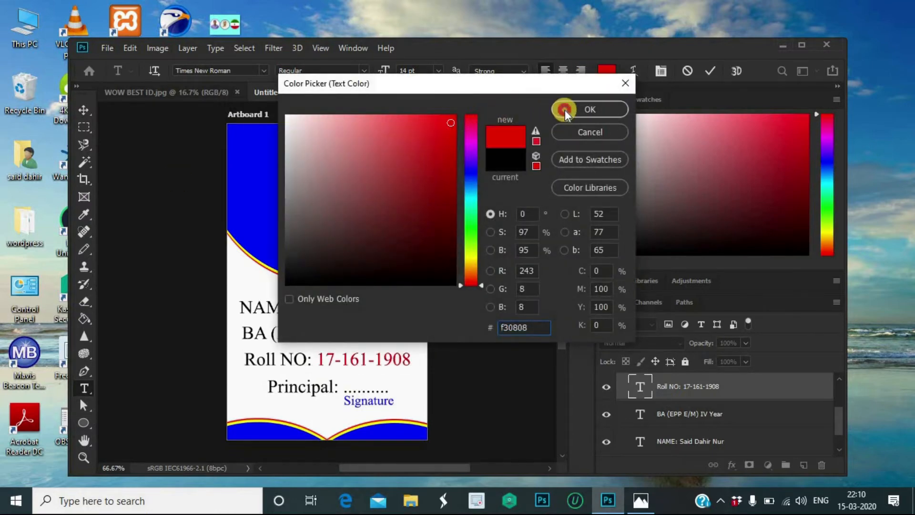
click(564, 109)
click(705, 69)
key(v)
ctrl+click(306, 280)
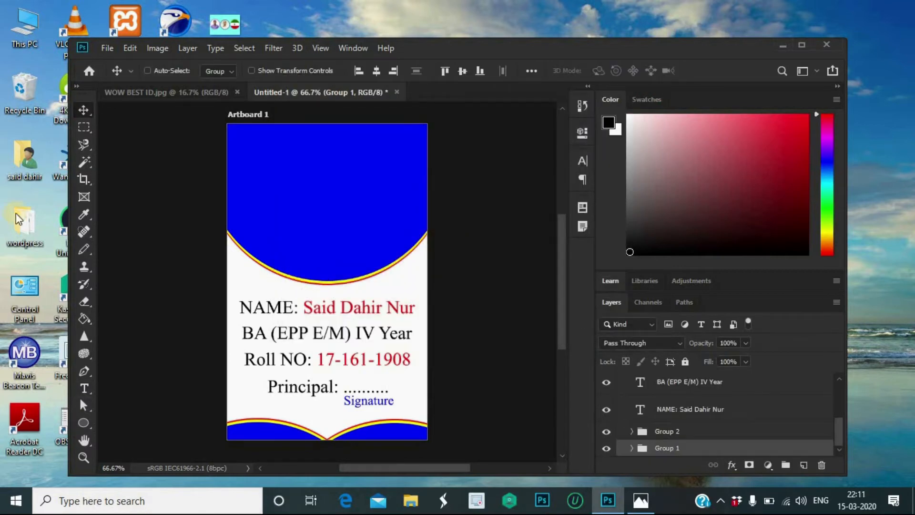
Step: Draw a 100×100 px circle on the top blue arc
click(82, 422)
click(303, 253)
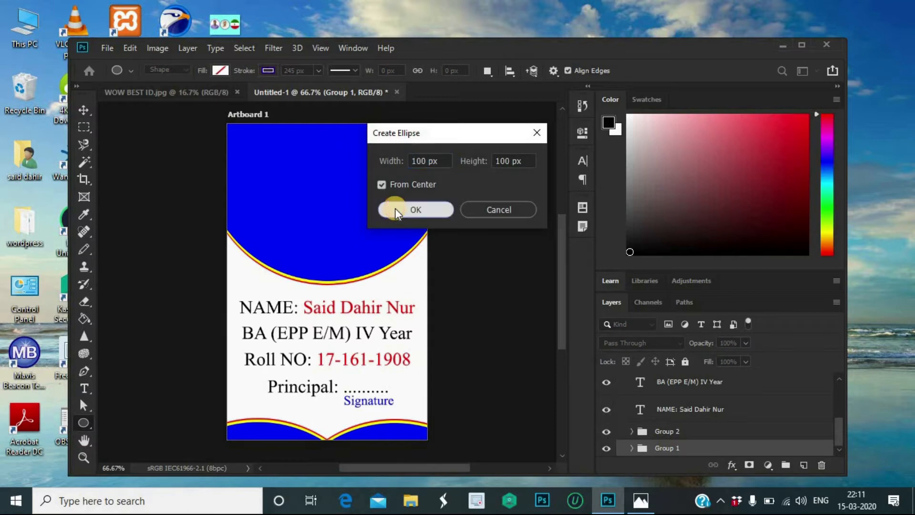
click(396, 209)
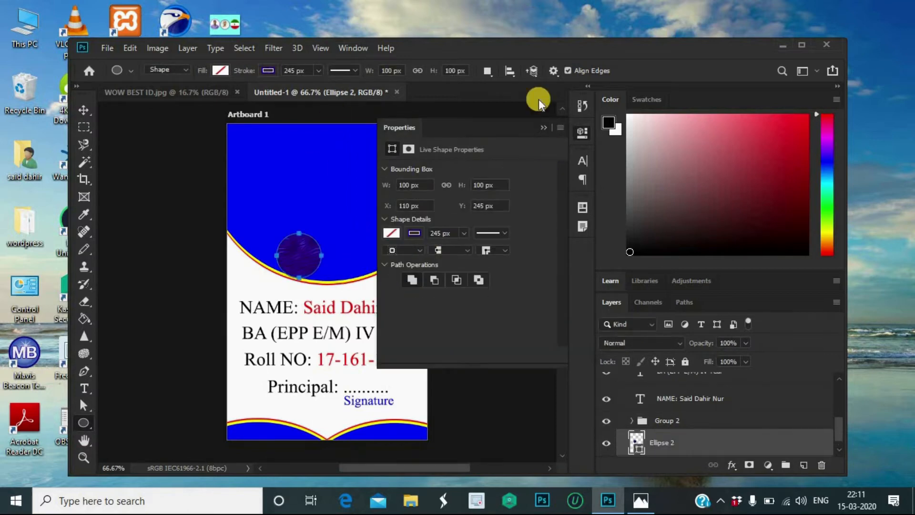
click(543, 125)
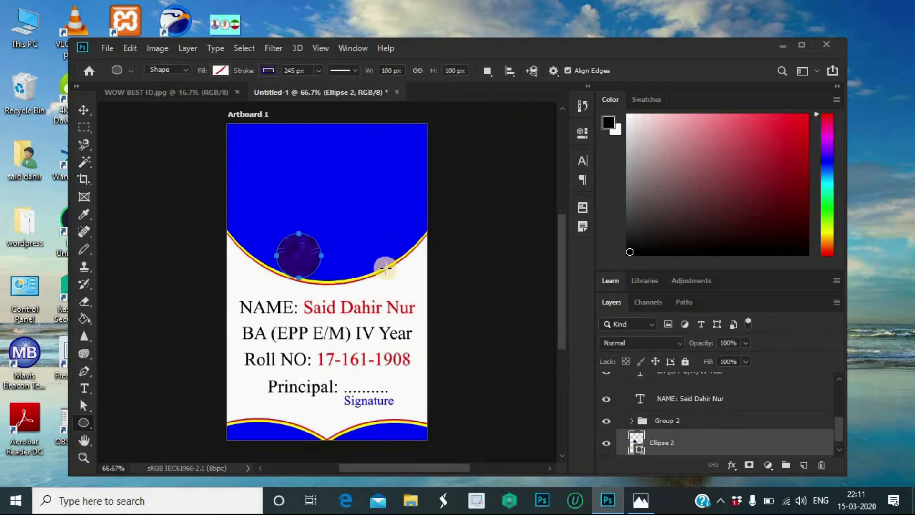
Step: Give the circle a magenta fill and a 7 px white stroke
click(220, 70)
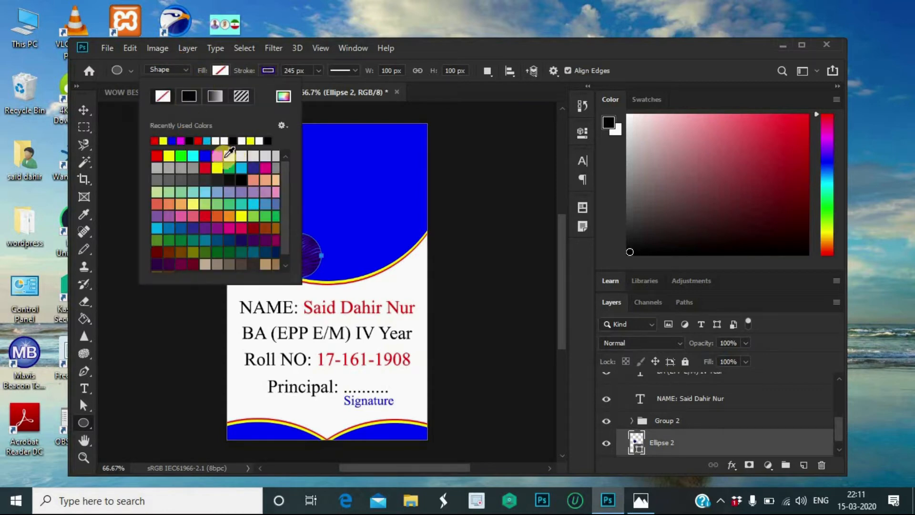
click(217, 156)
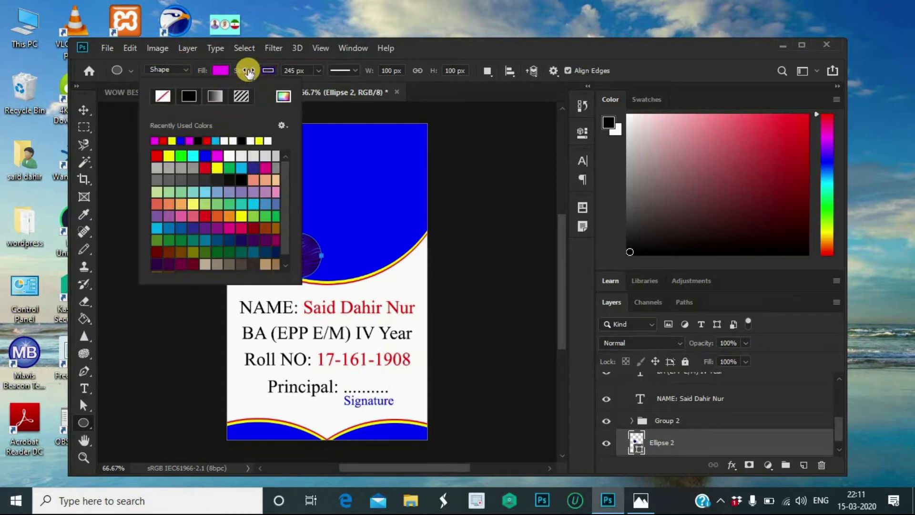
click(269, 70)
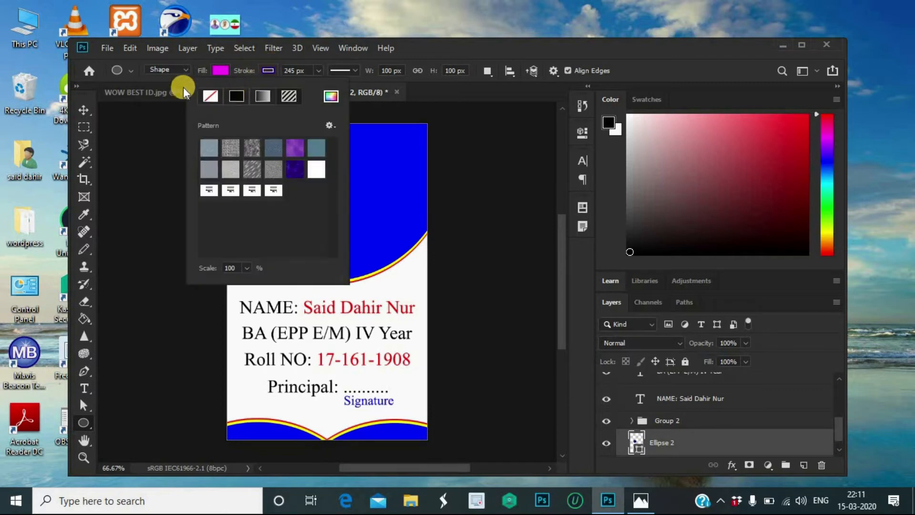
click(210, 96)
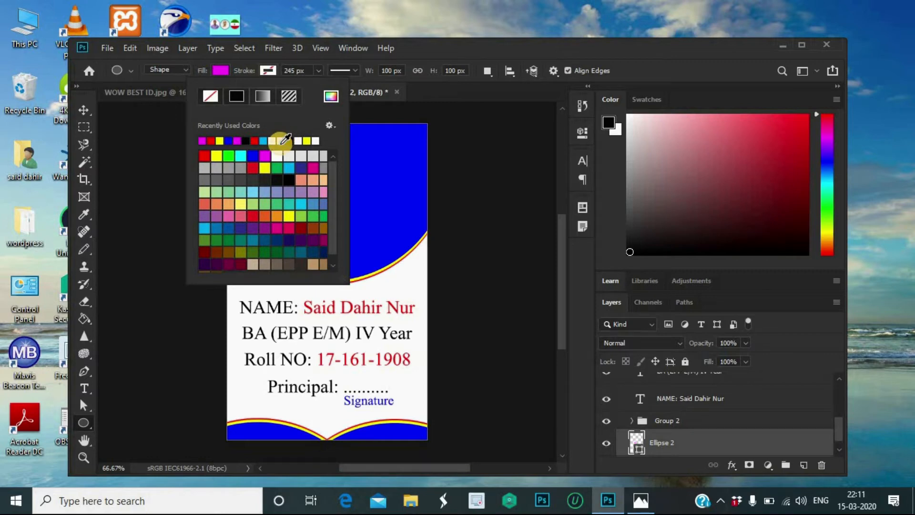
click(281, 141)
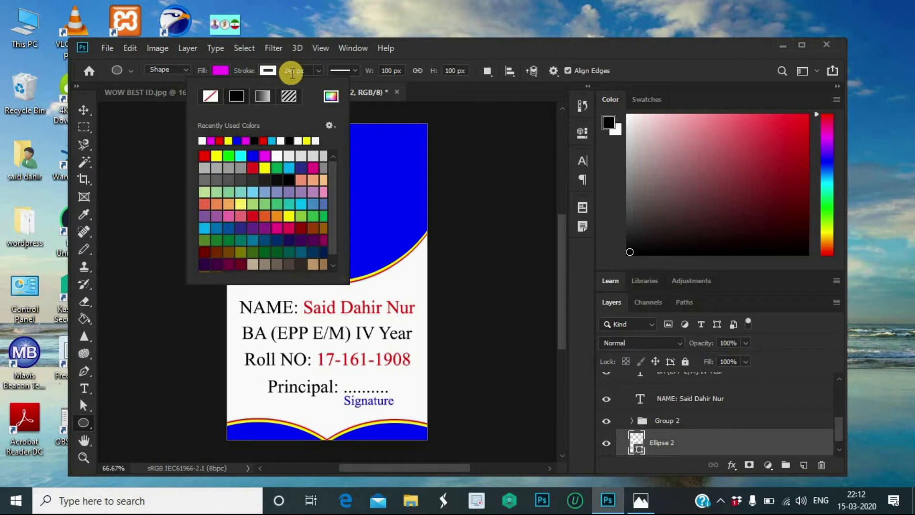
click(292, 70)
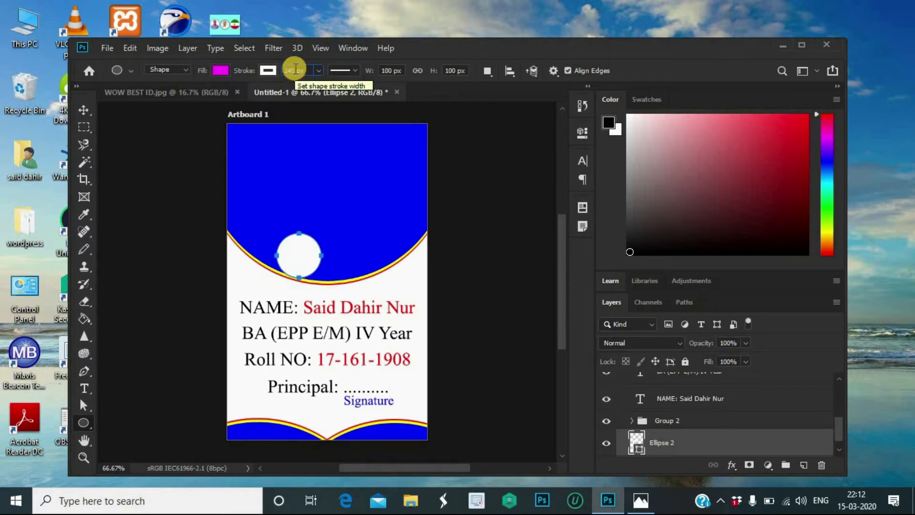
text(24)
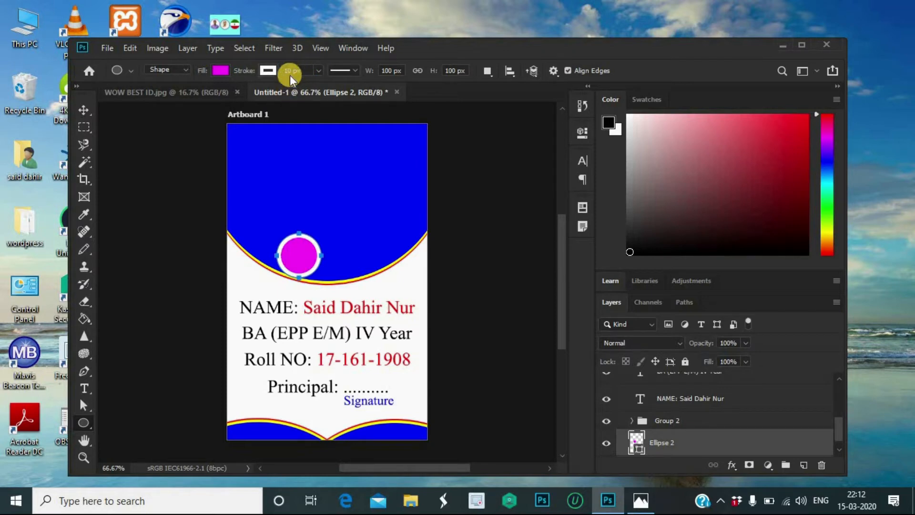
click(288, 70)
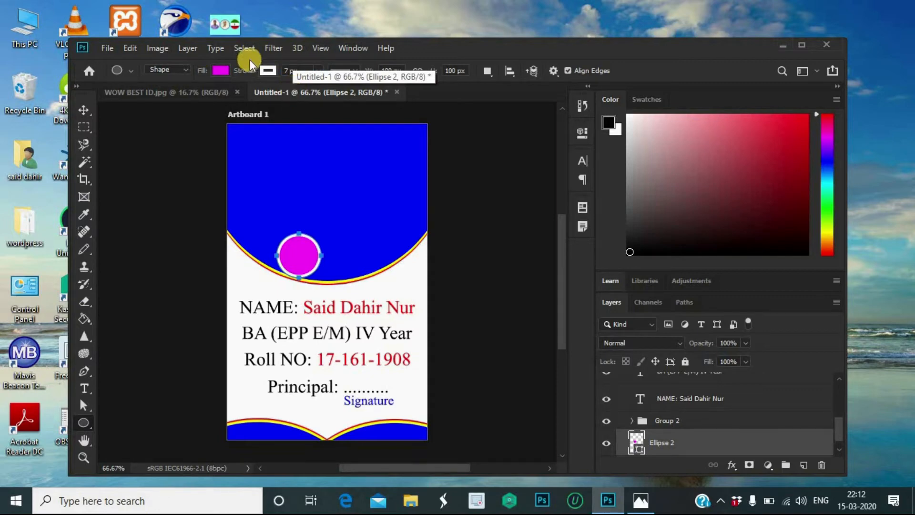
click(84, 109)
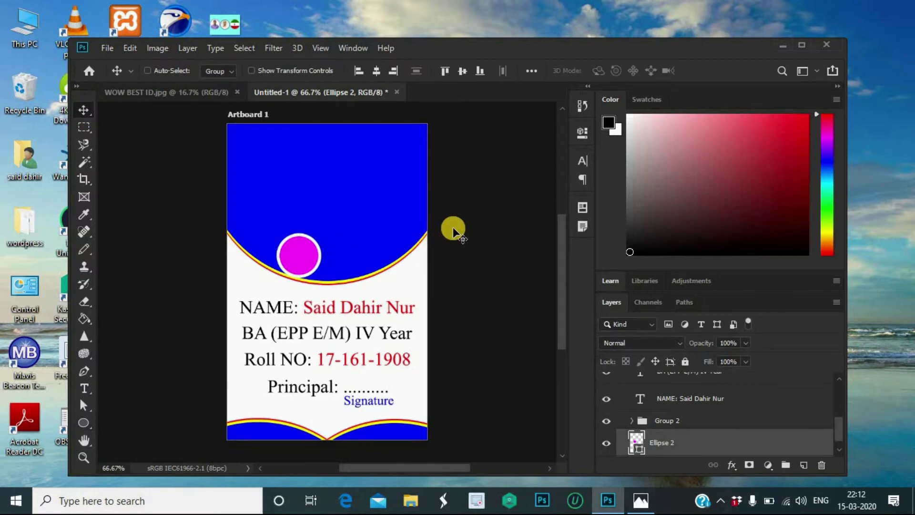
Step: Scale the magenta circle to 140% from its centre and shift it toward the card's middle
key(ctrl+t)
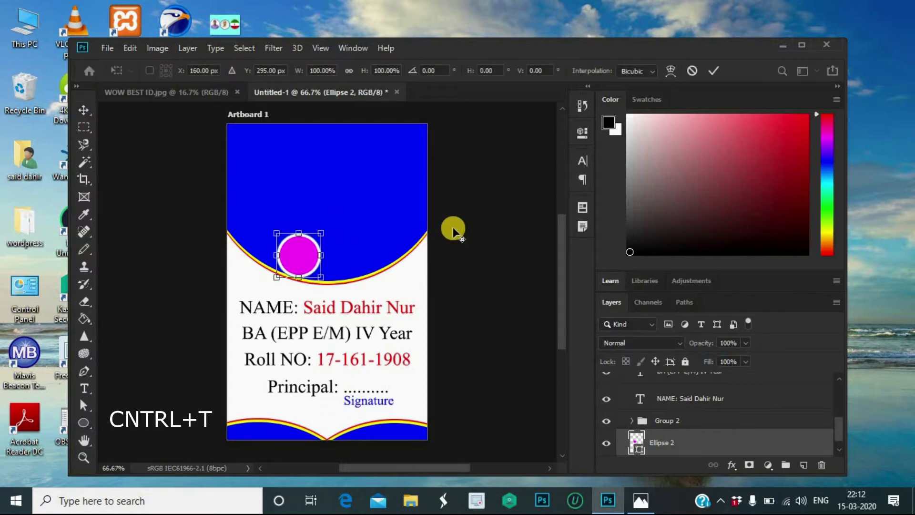
drag(322, 232, 332, 222)
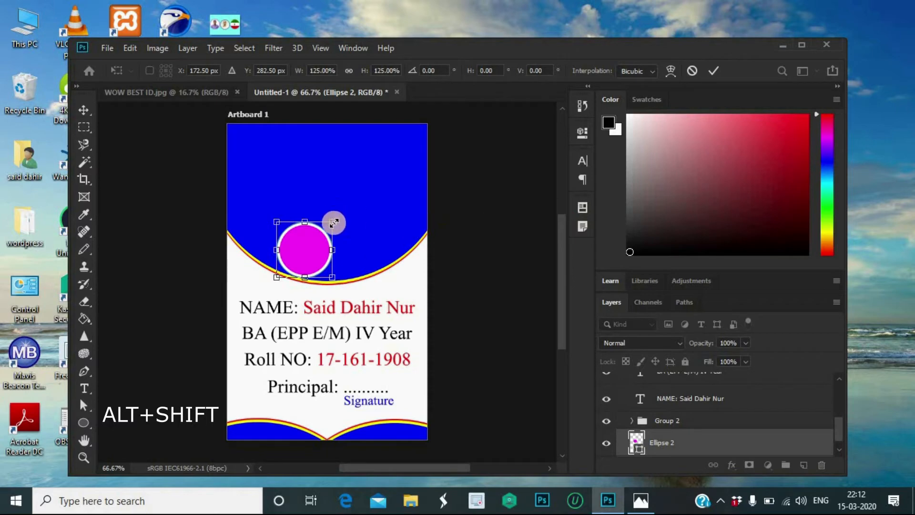
drag(334, 222, 336, 219)
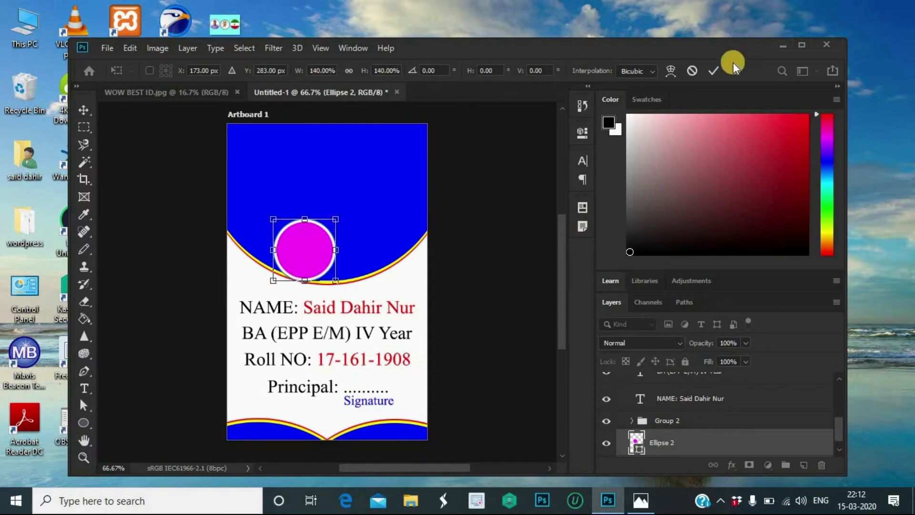
click(718, 69)
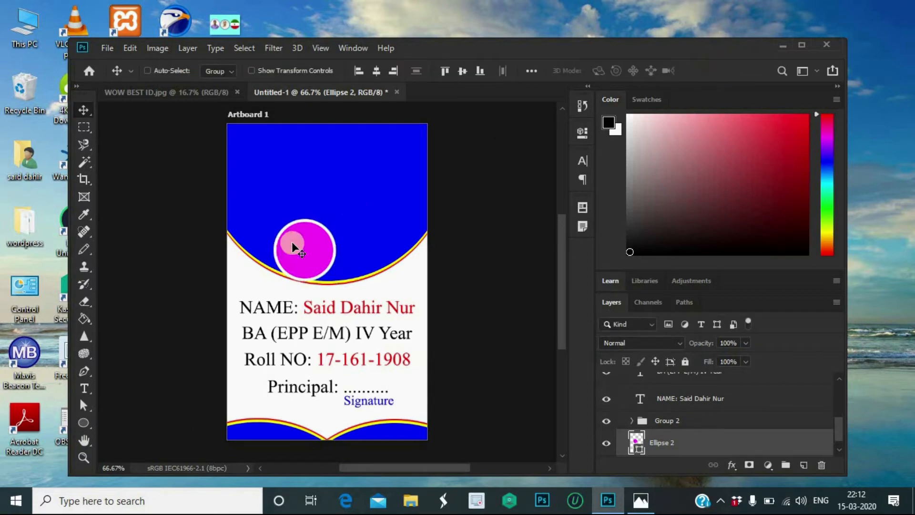
drag(296, 246, 315, 246)
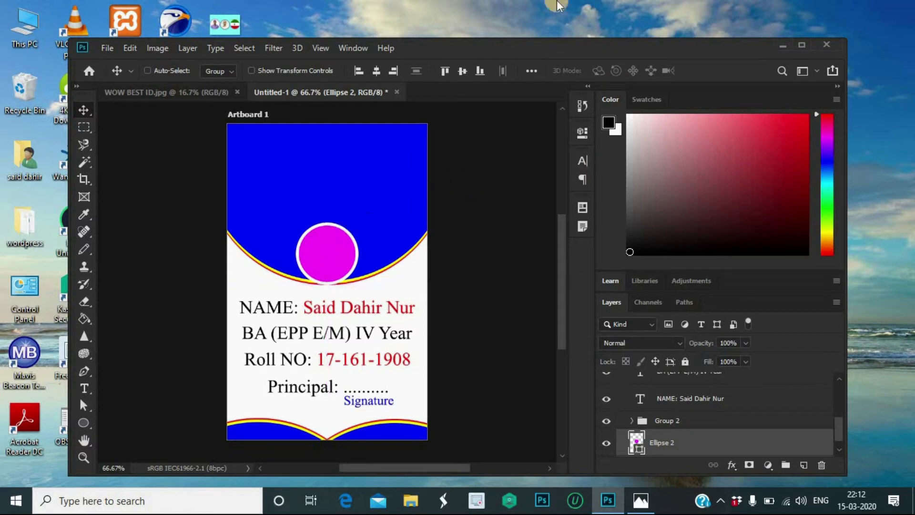
Step: Align the magenta circle to the card's horizontal centre, then nudge it down slightly
click(236, 48)
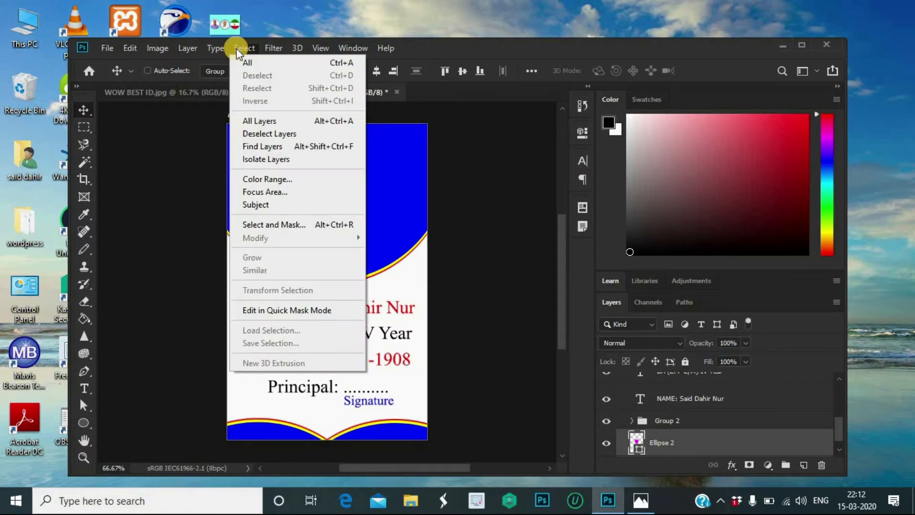
click(262, 59)
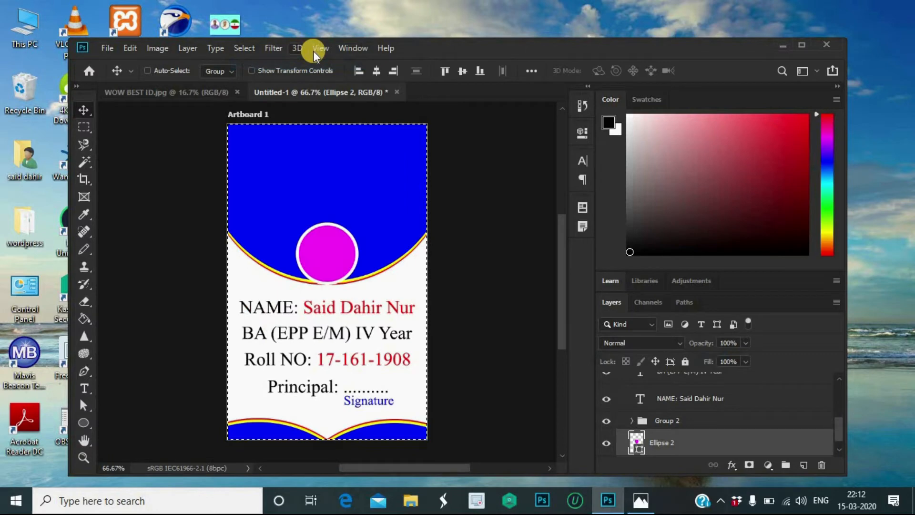
click(375, 71)
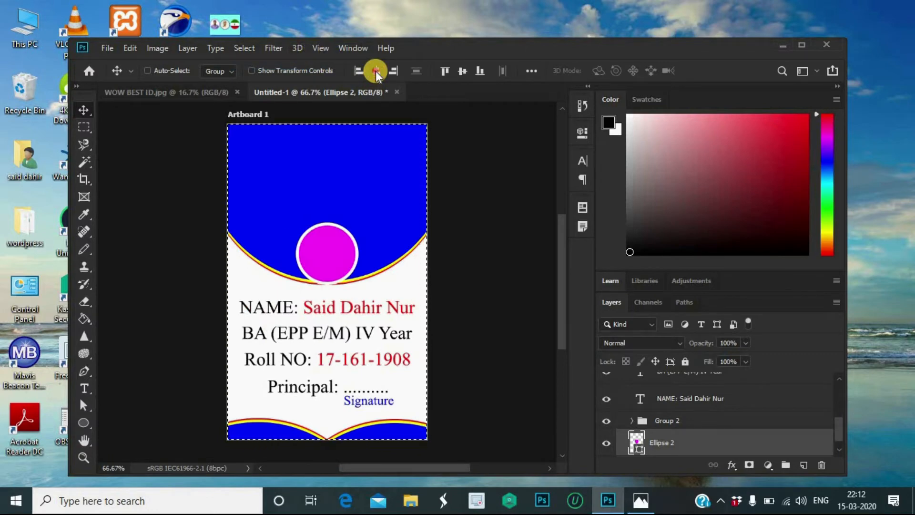
click(243, 46)
click(263, 77)
key(Down)
key(Down)
key(Down)
key(Down)
key(Down)
key(Down)
key(Down)
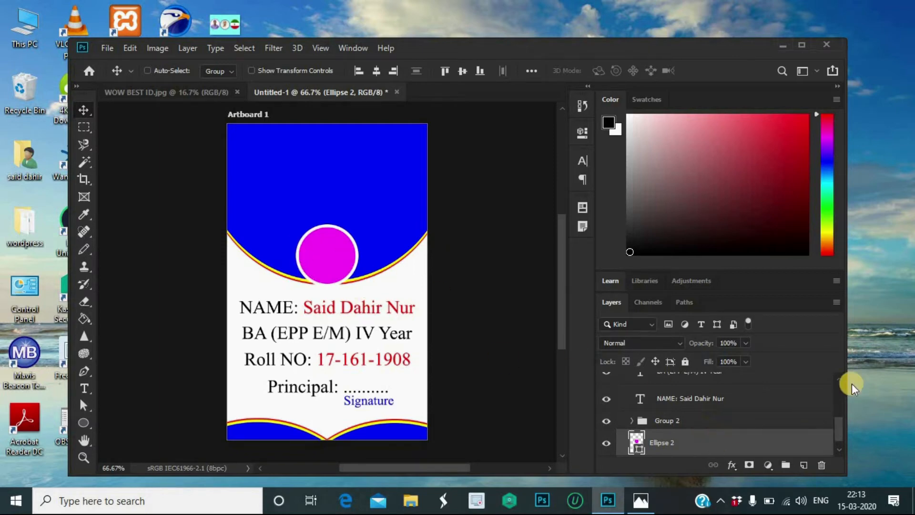
Step: Duplicate the magenta circle layer to create an Ellipse 2 copy
key(ctrl+j)
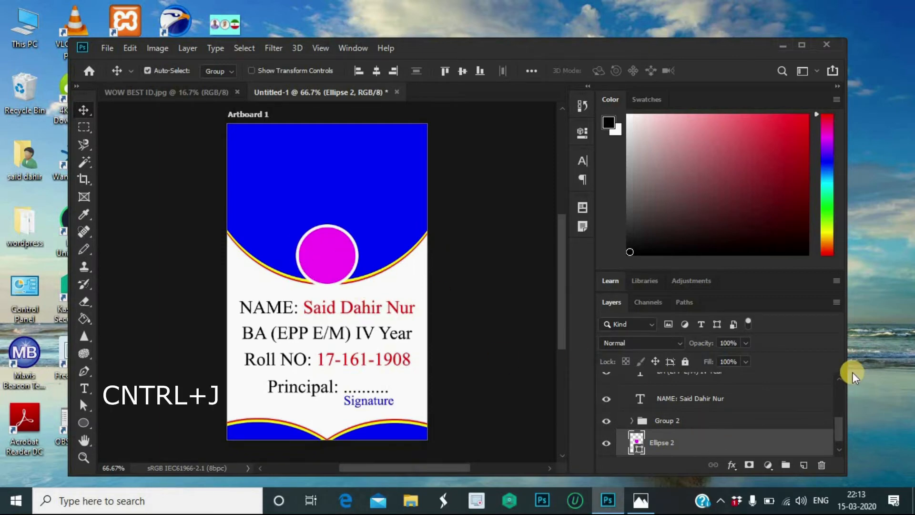
key(ctrl+j)
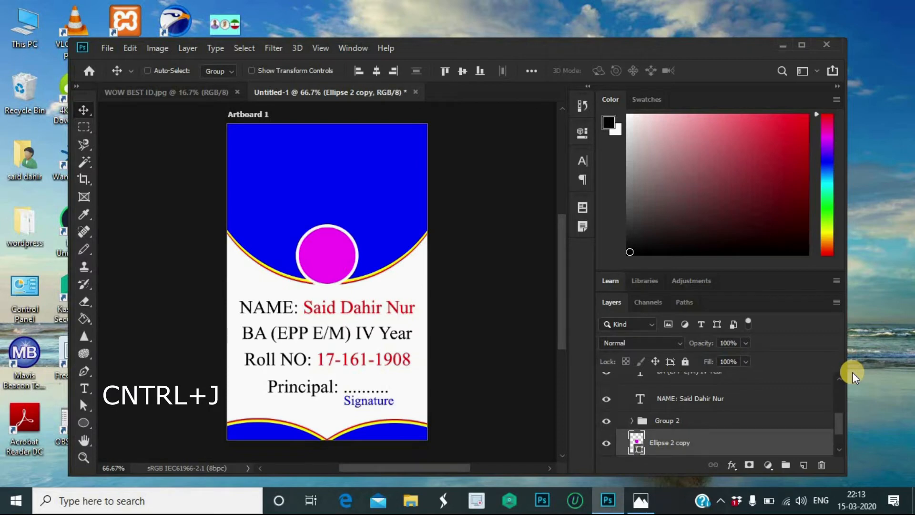
scroll(766, 431, down, 1)
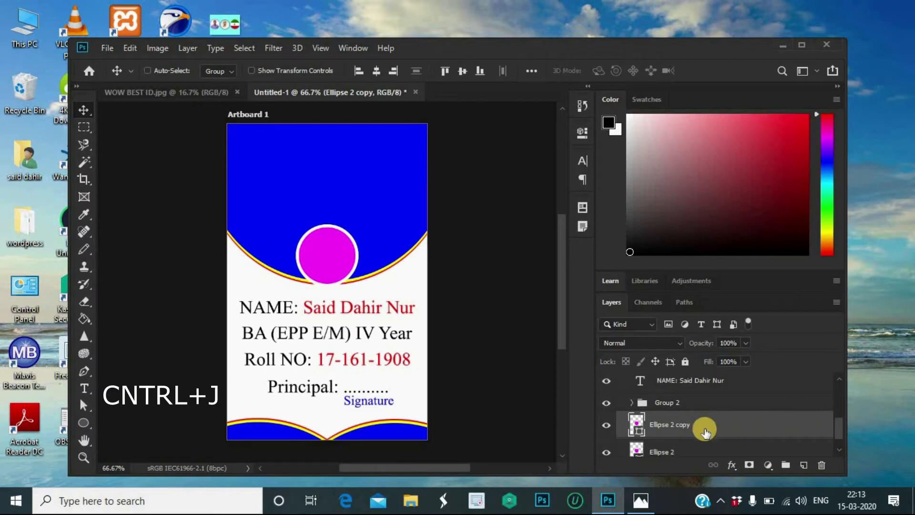
scroll(710, 424, up, 5)
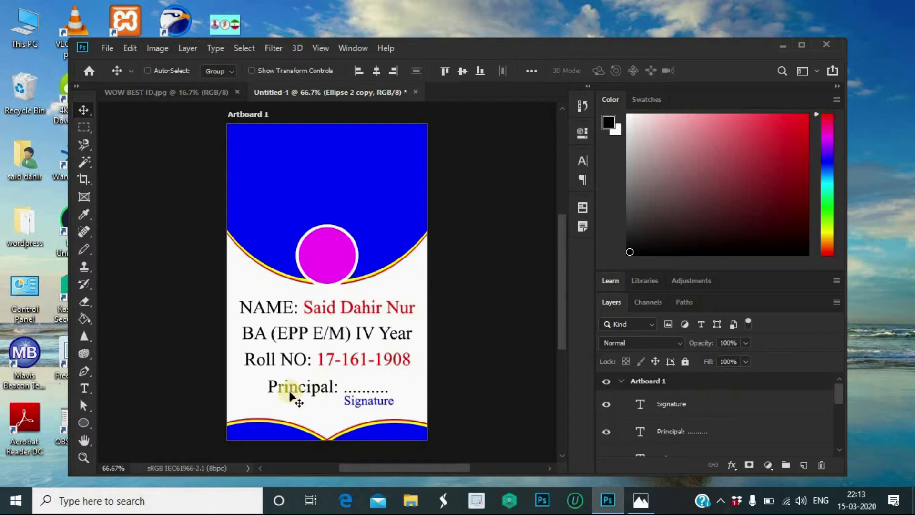
Step: Group the Signature, Principal, Roll NO, BA and NAME text layers into Group 3
click(707, 404)
scroll(757, 427, down, 3)
scroll(758, 428, down, 3)
scroll(758, 428, up, 6)
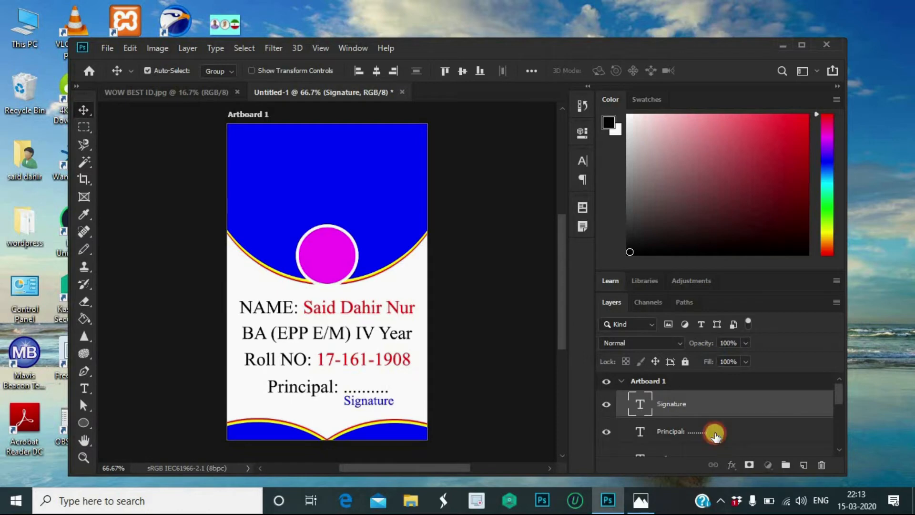
click(713, 433)
scroll(713, 424, down, 2)
ctrl+click(710, 409)
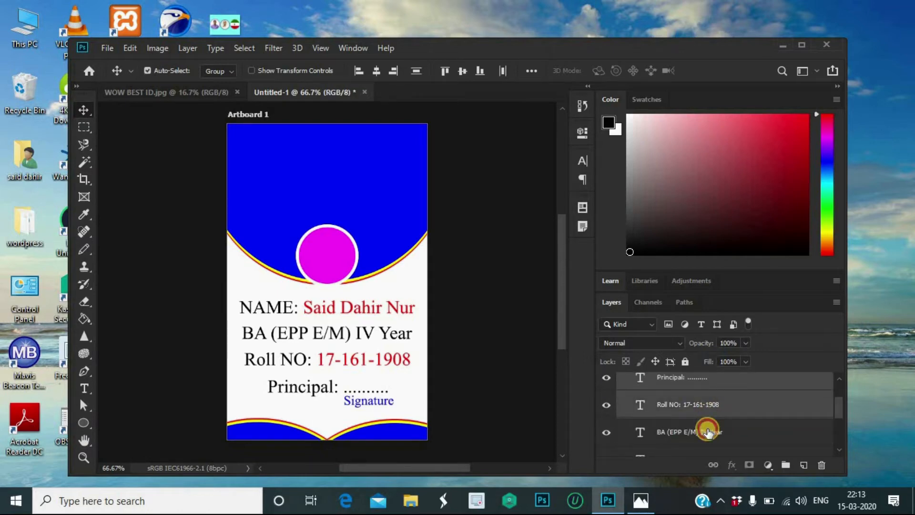
ctrl+click(707, 432)
scroll(751, 435, down, 1)
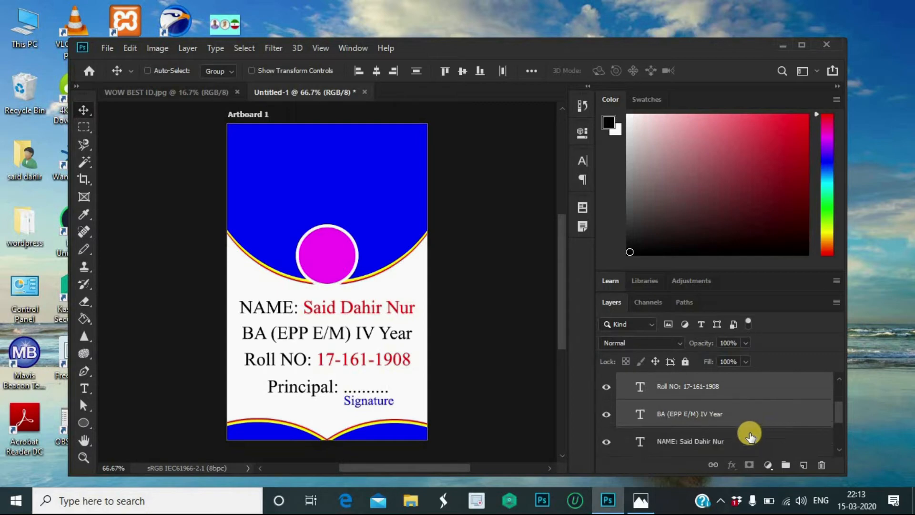
ctrl+click(719, 438)
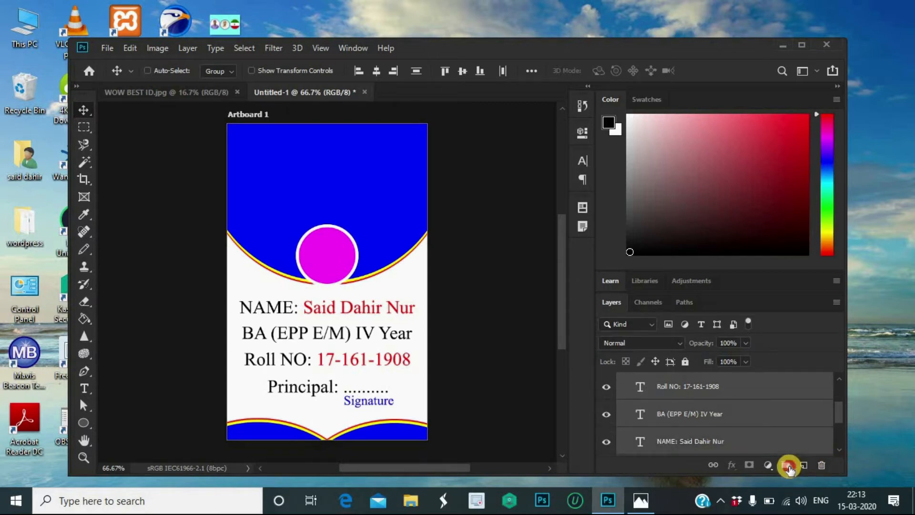
key(ctrl+g)
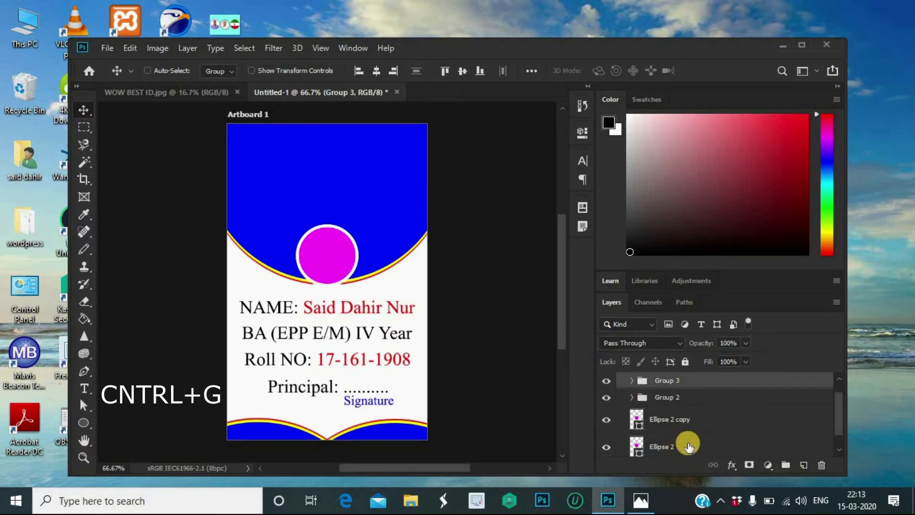
scroll(688, 443, down, 1)
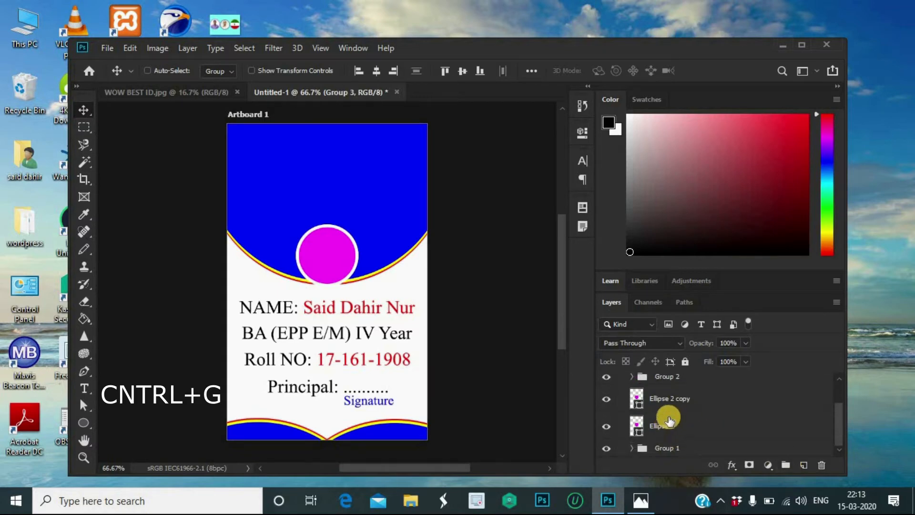
scroll(690, 388, up, 2)
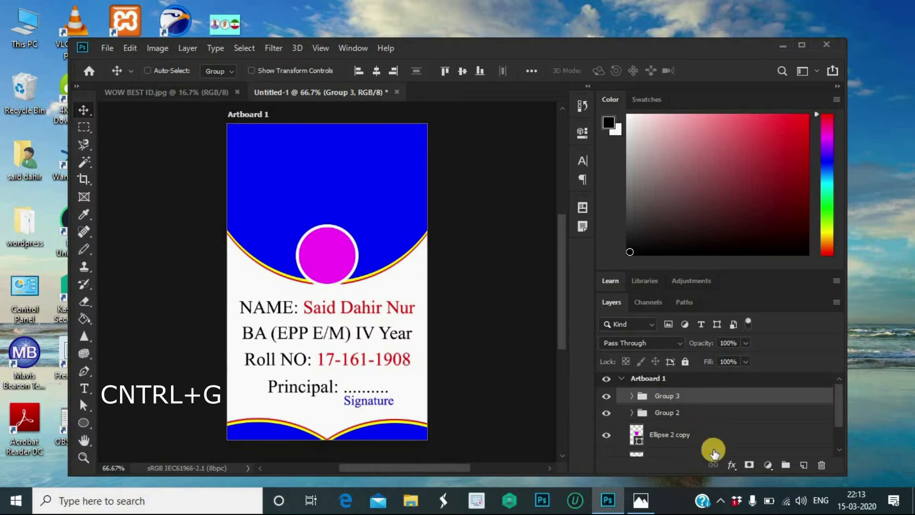
scroll(710, 433, down, 1)
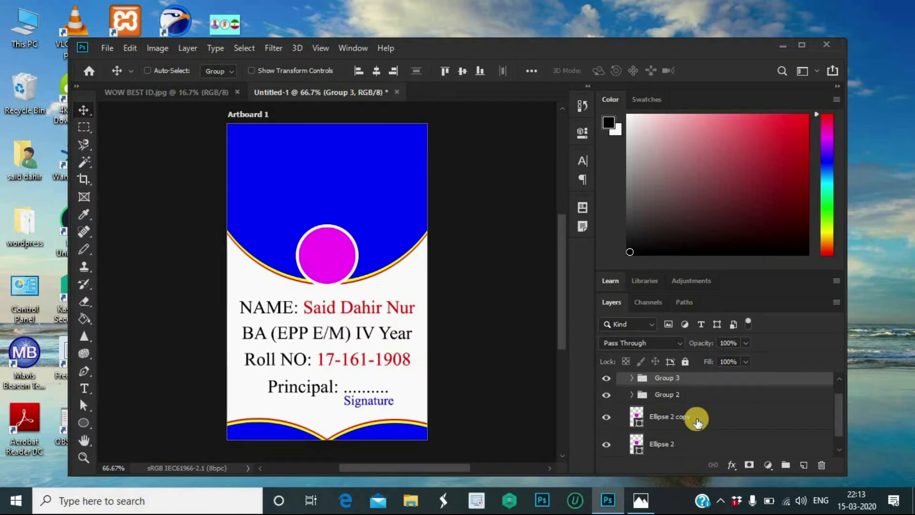
scroll(697, 422, down, 1)
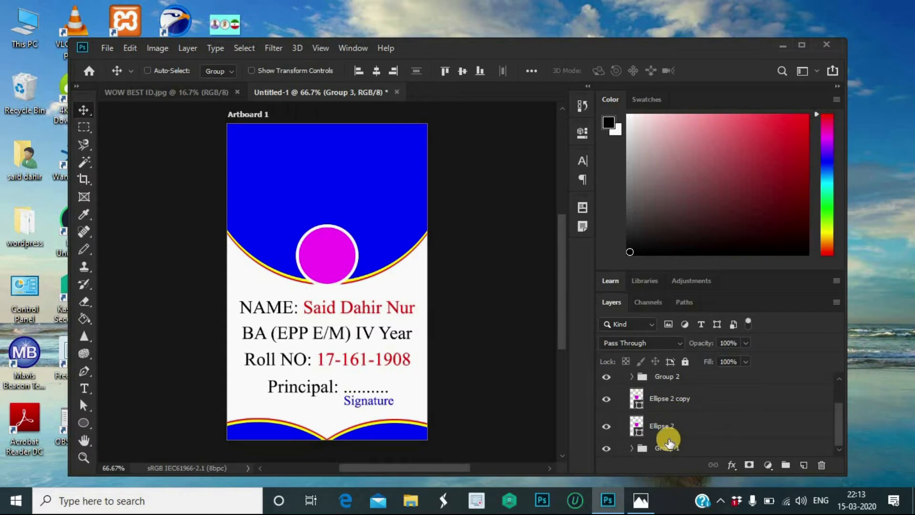
scroll(669, 443, up, 2)
scroll(669, 443, down, 1)
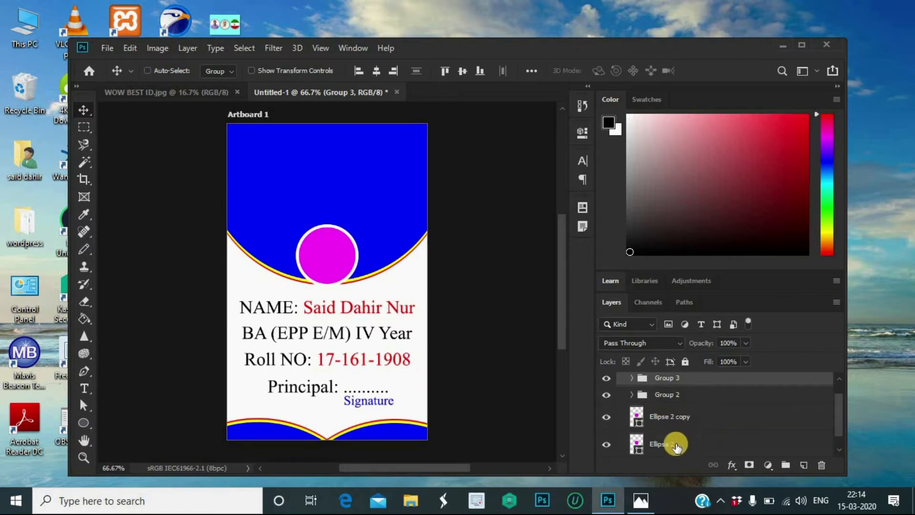
Step: Move the Ellipse 2 copy circle to the card's top-left corner, then reselect Ellipse 2
click(675, 446)
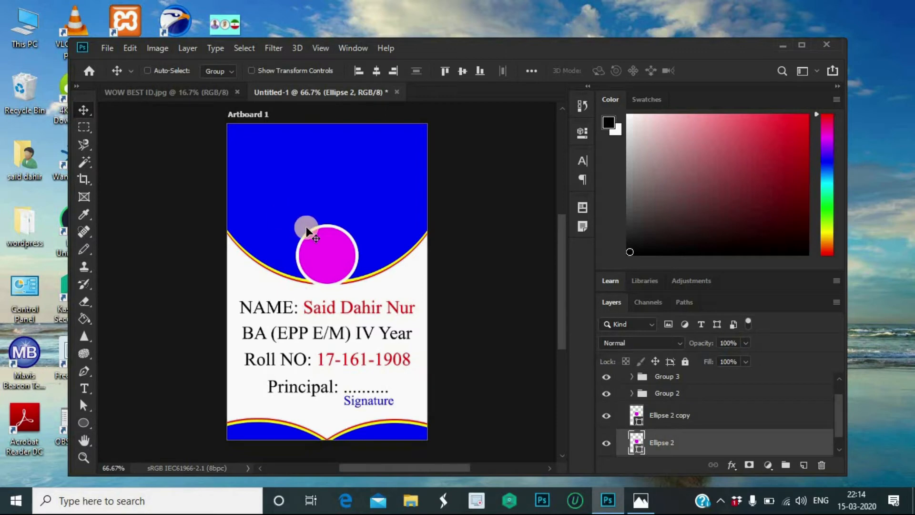
click(313, 253)
click(679, 416)
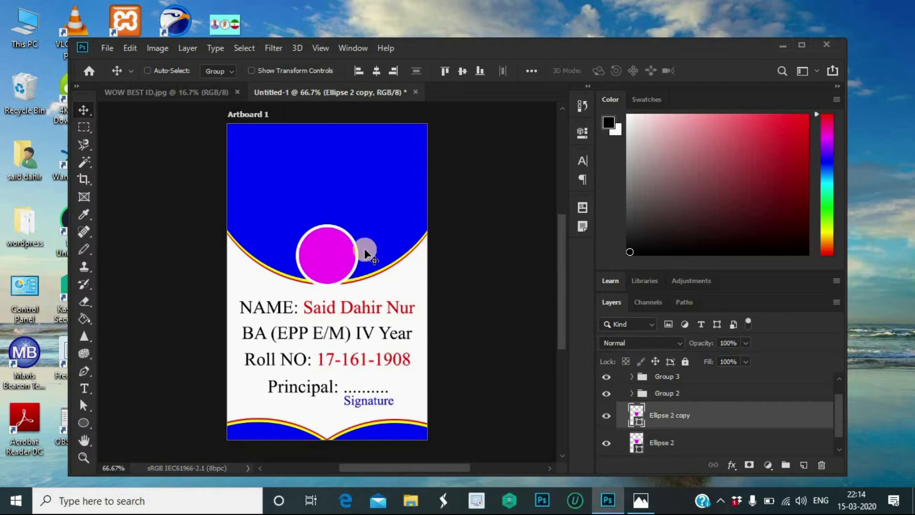
drag(318, 254, 252, 152)
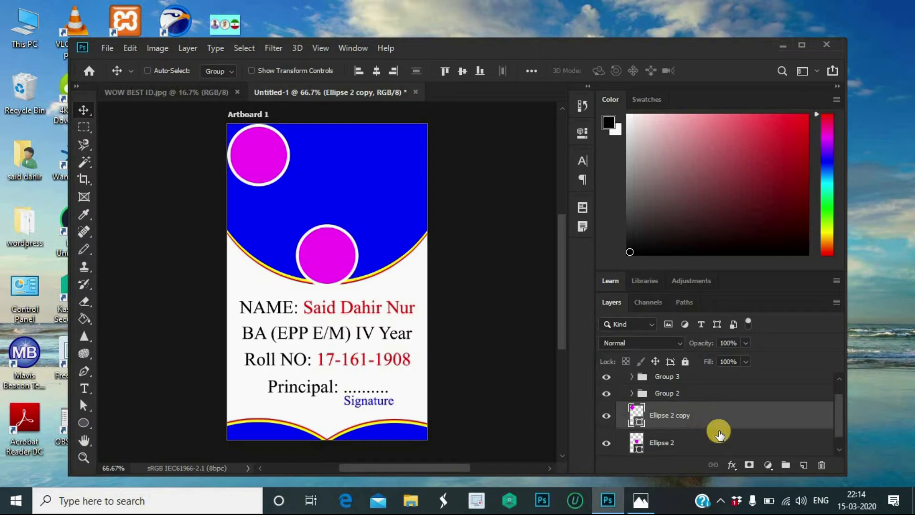
click(702, 442)
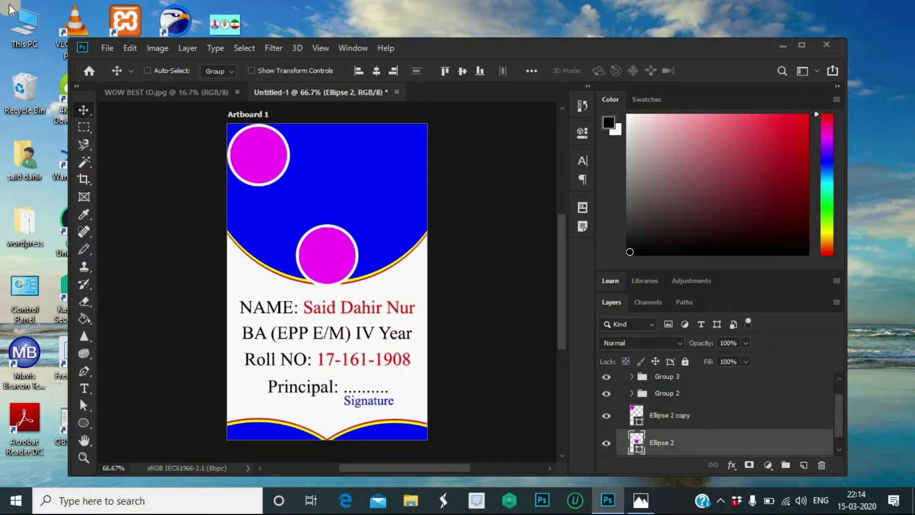
click(107, 46)
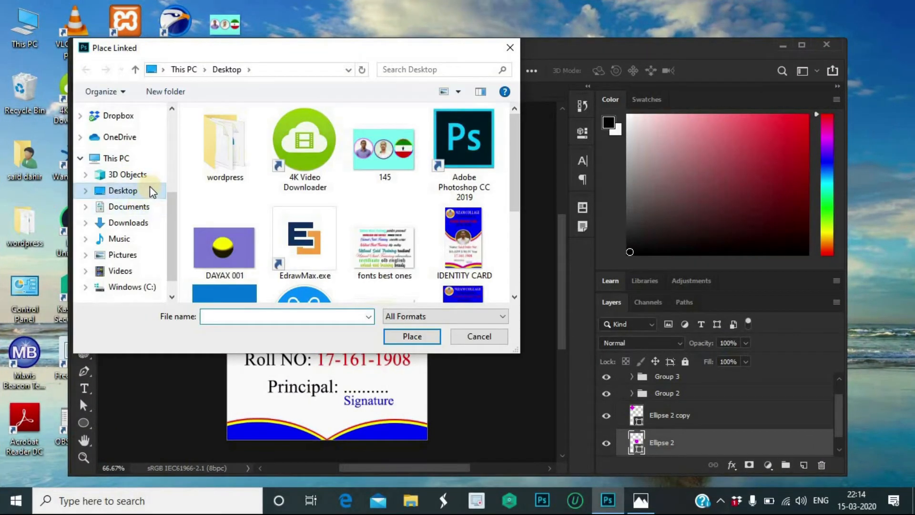
Step: Place the photo 123, scaled to about 8.5%, over the card's centre circle
scroll(143, 185, up, 2)
scroll(134, 157, up, 1)
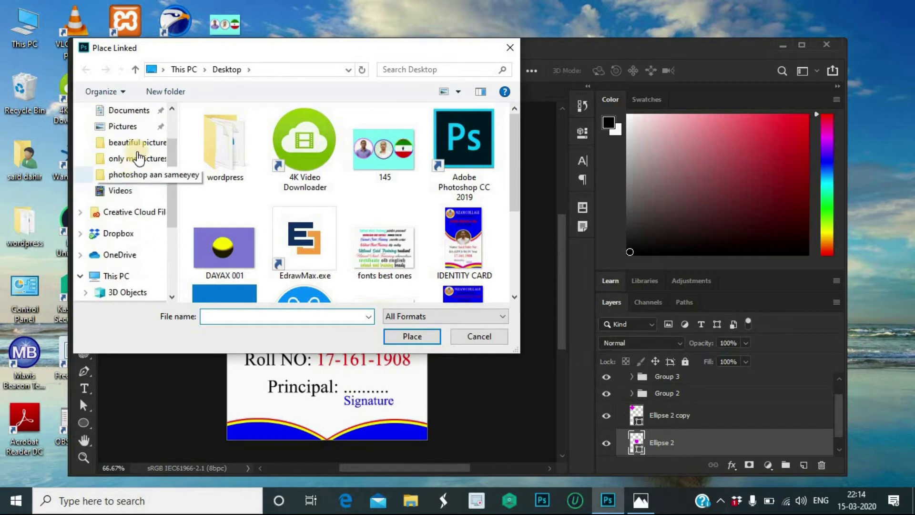
click(229, 127)
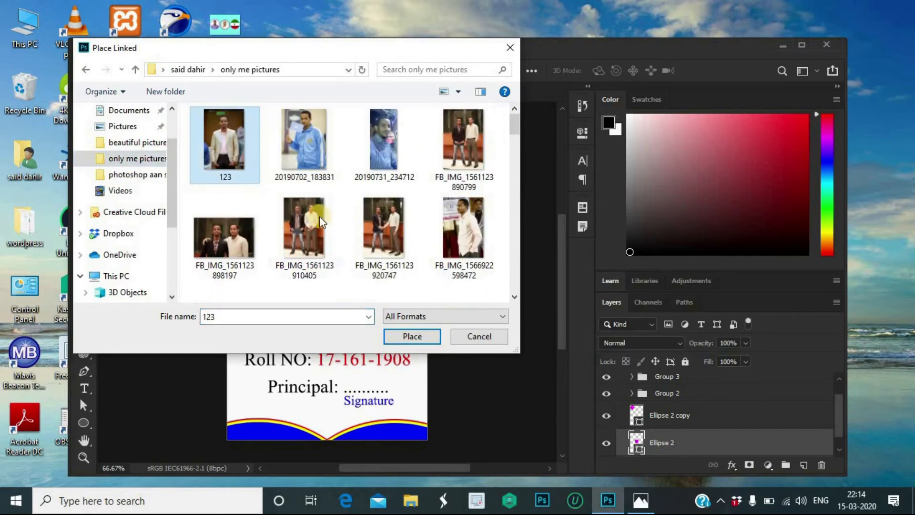
click(395, 338)
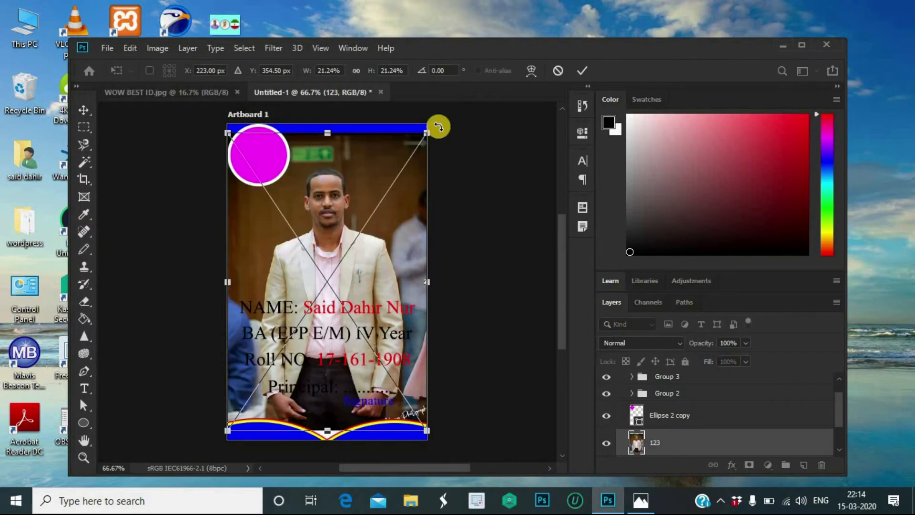
drag(424, 134, 317, 295)
drag(273, 331, 357, 229)
drag(314, 255, 330, 246)
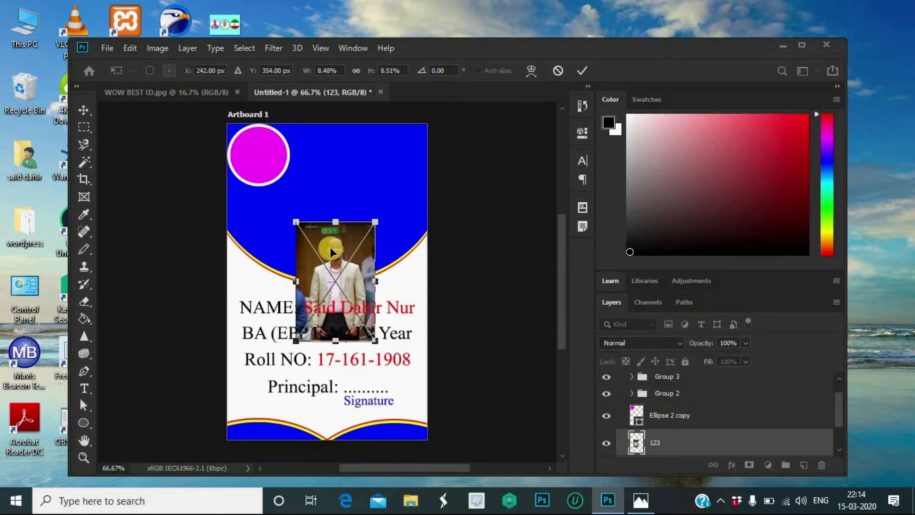
click(580, 73)
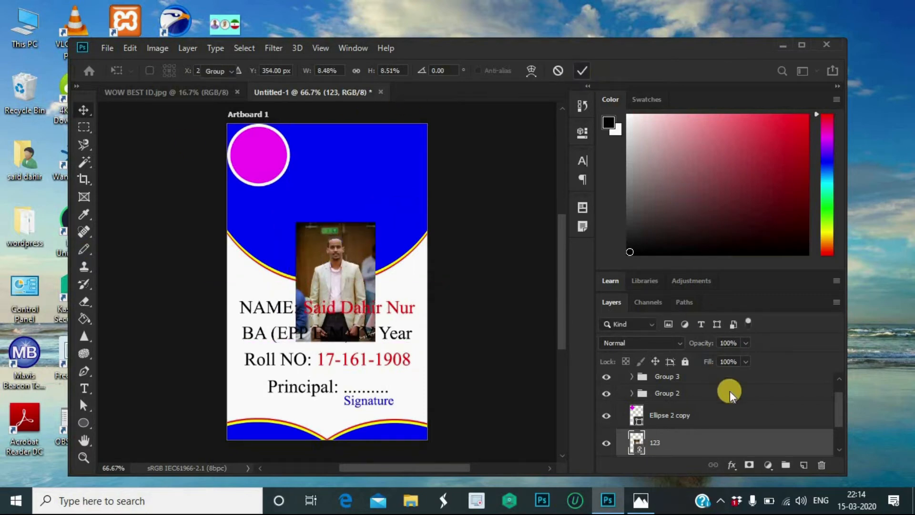
Step: Clip the 123 photo into the centre circle and nudge it upward to centre it
right_click(673, 439)
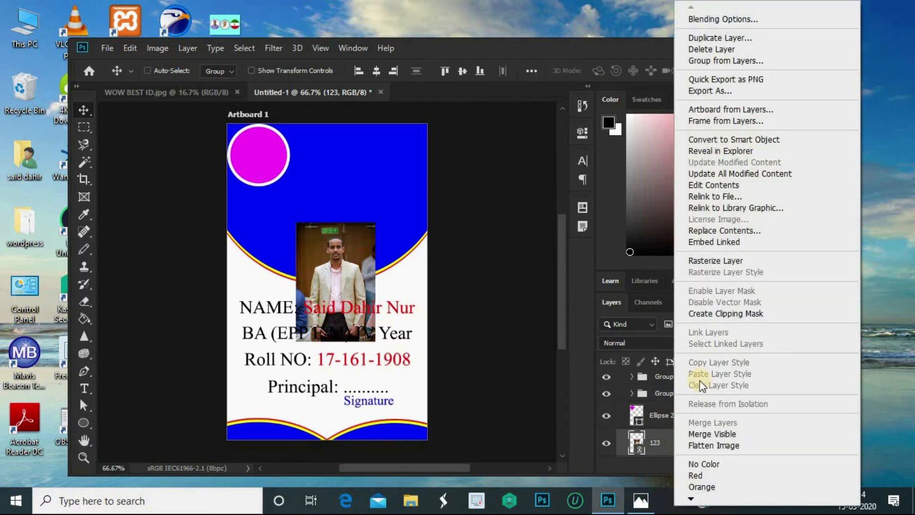
click(703, 313)
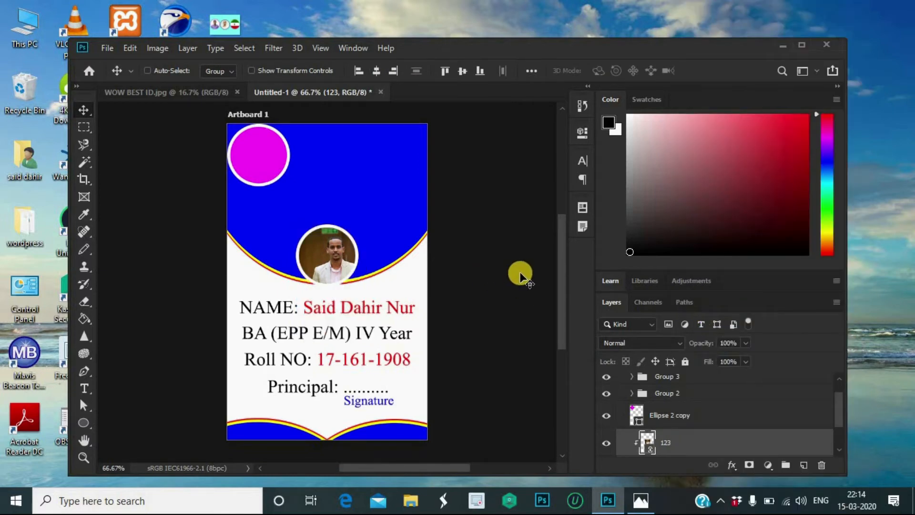
key(Left)
key(Left)
key(Left)
key(Left)
key(Left)
key(Left)
key(Left)
key(Left)
key(Left)
key(Left)
key(Left)
key(Left)
key(Left)
key(Left)
key(Left)
key(Left)
key(Left)
key(Left)
key(Left)
key(Left)
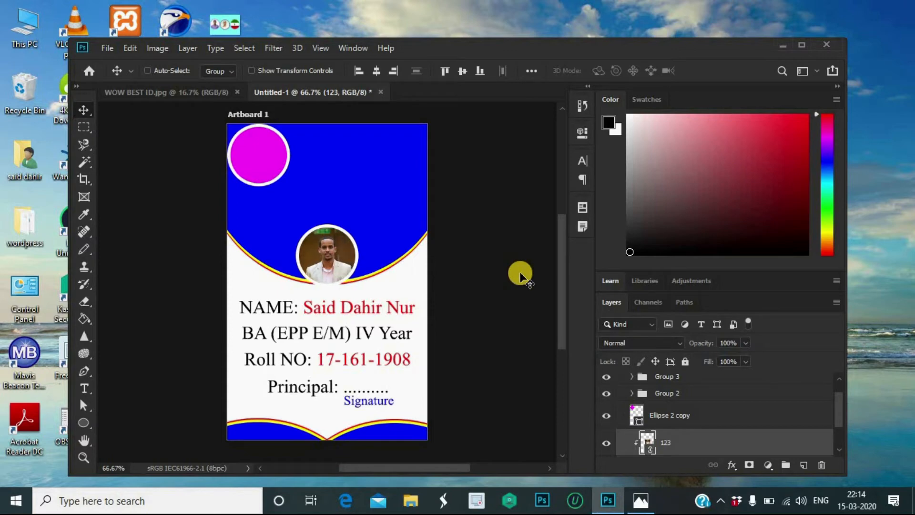
key(Right)
key(Right)
key(Up)
key(Up)
key(Up)
key(Up)
key(Up)
key(Up)
key(Up)
key(Up)
key(Up)
key(Up)
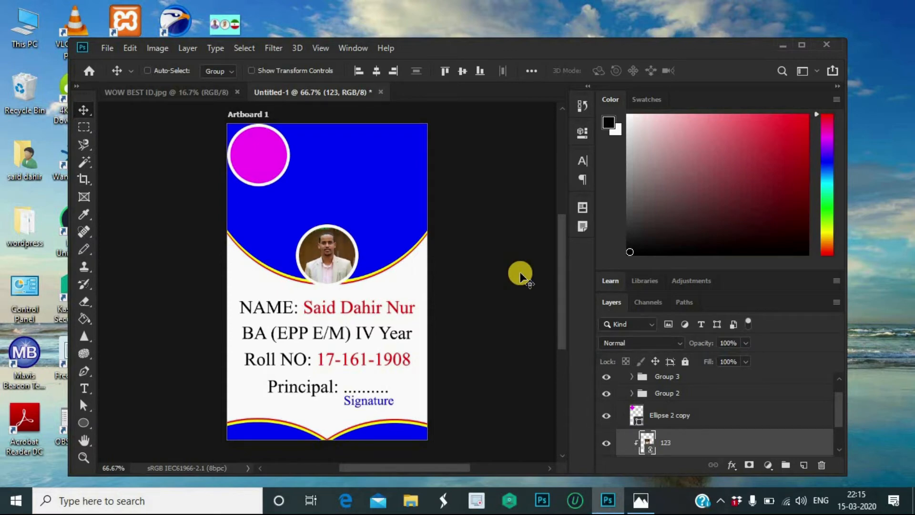
key(Up)
key(Up)
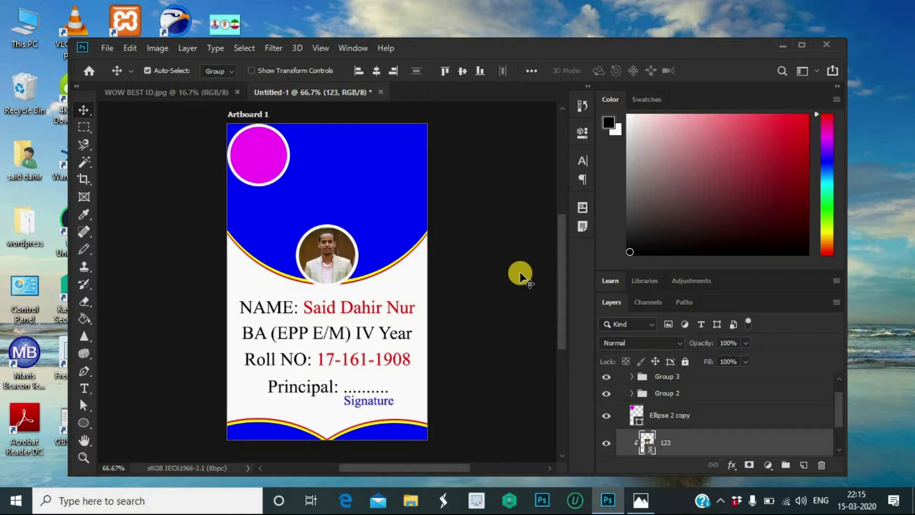
Step: Enlarge the clipped photo to about 9.1% and shift it to frame the face
key(ctrl+t)
drag(365, 216, 372, 208)
drag(334, 247, 333, 255)
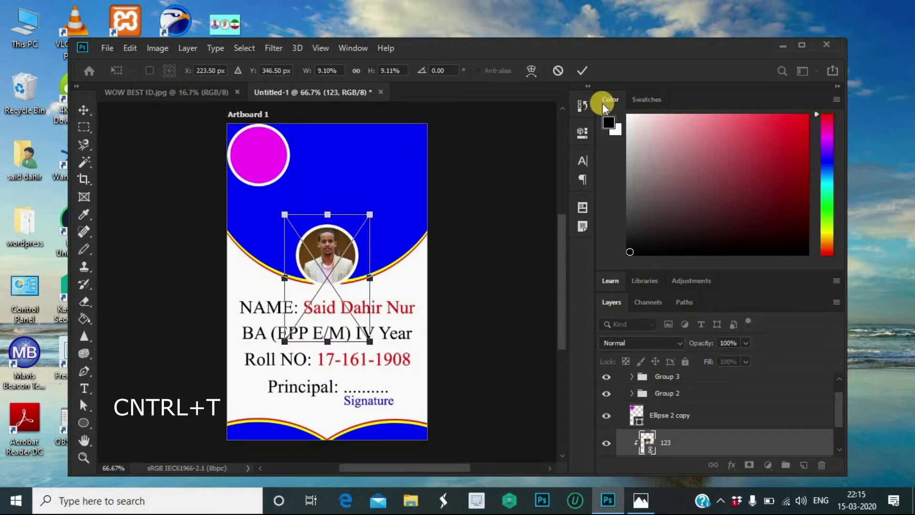
click(579, 70)
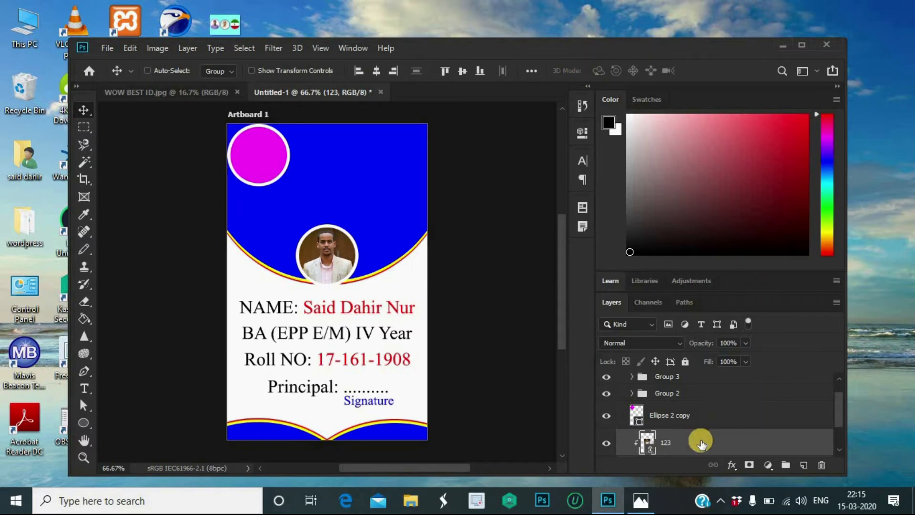
Step: Group the 123 photo with Ellipse 2 as Group 4, undoing an accidental test move
scroll(702, 443, up, 1)
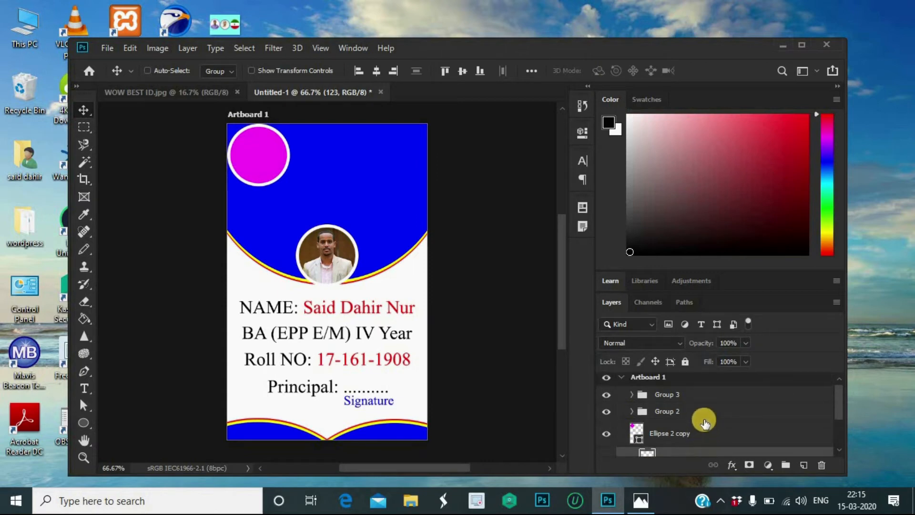
scroll(704, 422, down, 3)
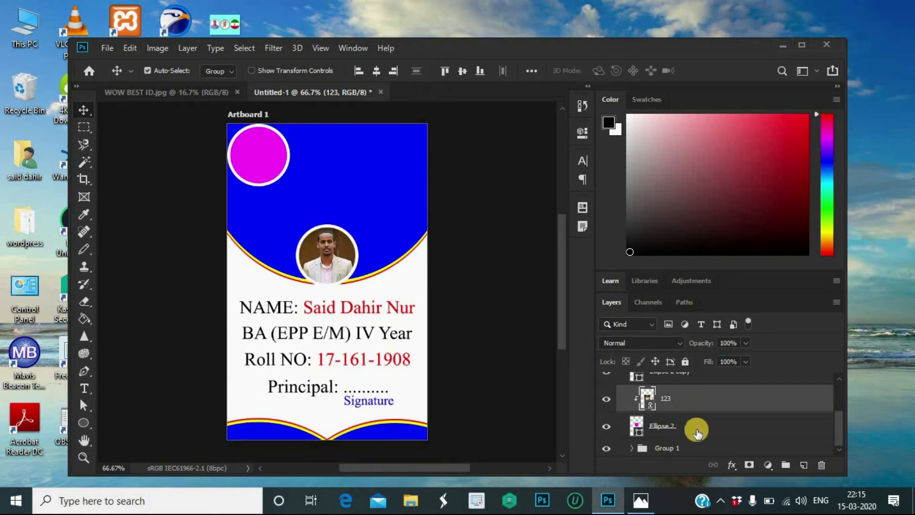
ctrl+click(697, 429)
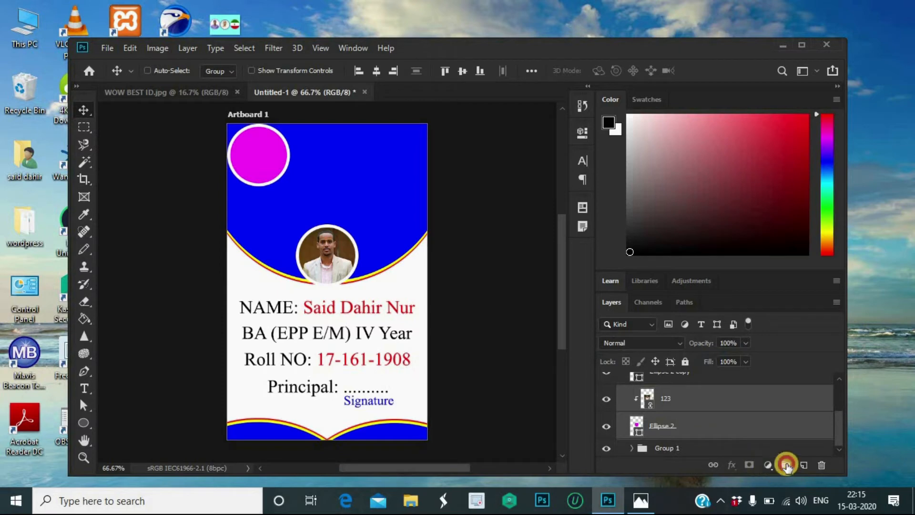
key(ctrl+g)
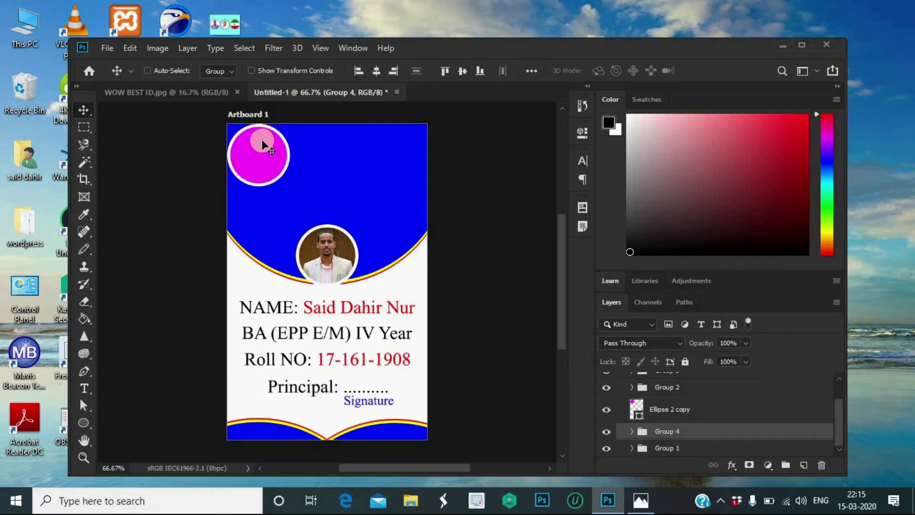
drag(256, 151, 262, 158)
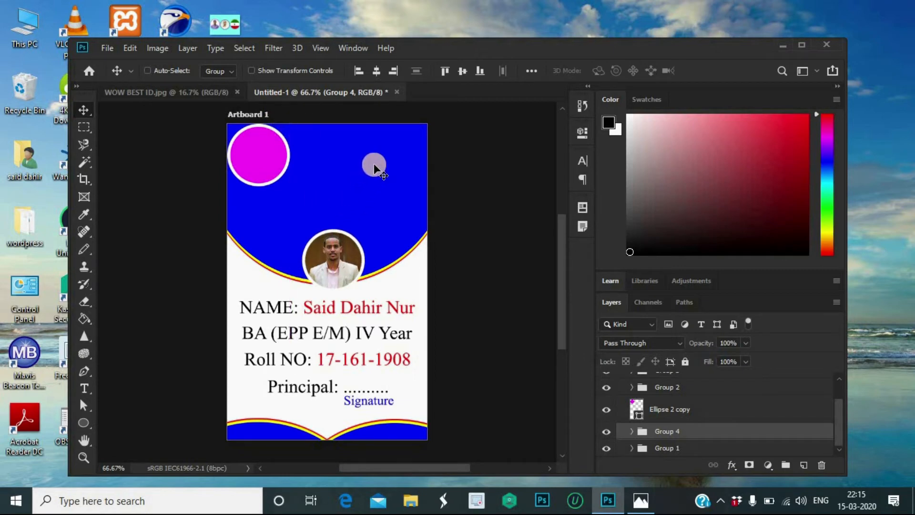
key(ctrl+z)
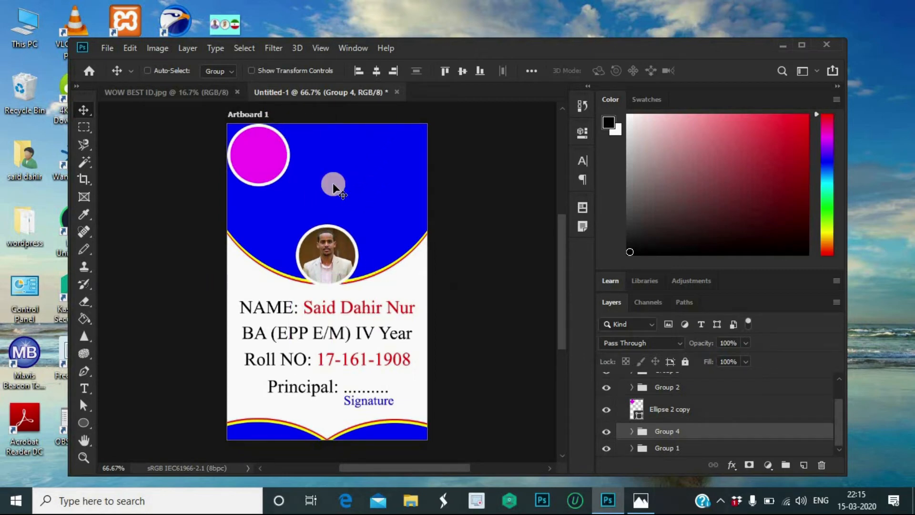
Step: Shrink the top-left Ellipse 2 copy circle to about 71.43% and nudge it into the corner
click(705, 414)
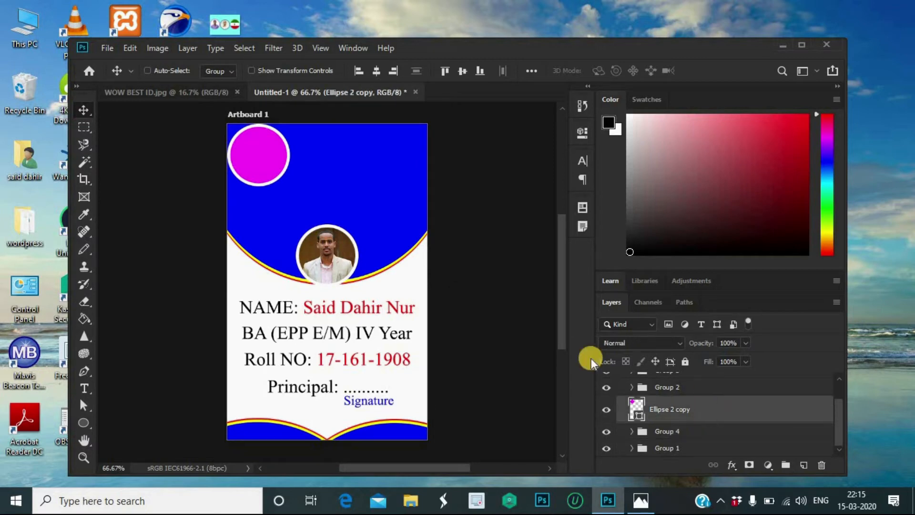
drag(267, 165, 344, 167)
key(ctrl+t)
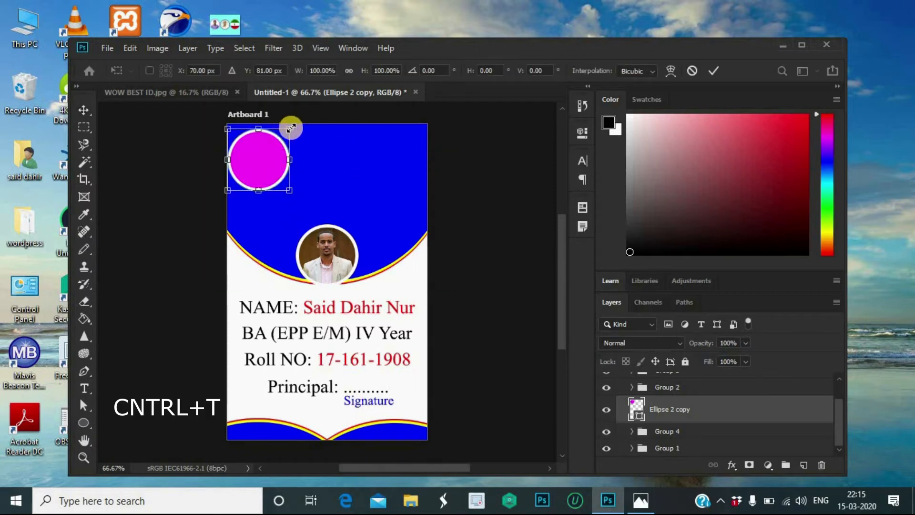
drag(289, 128, 312, 137)
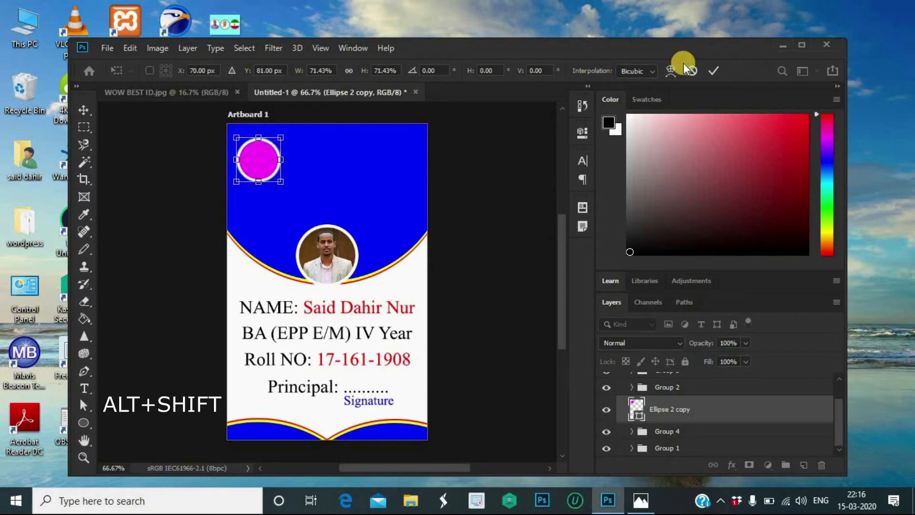
click(710, 72)
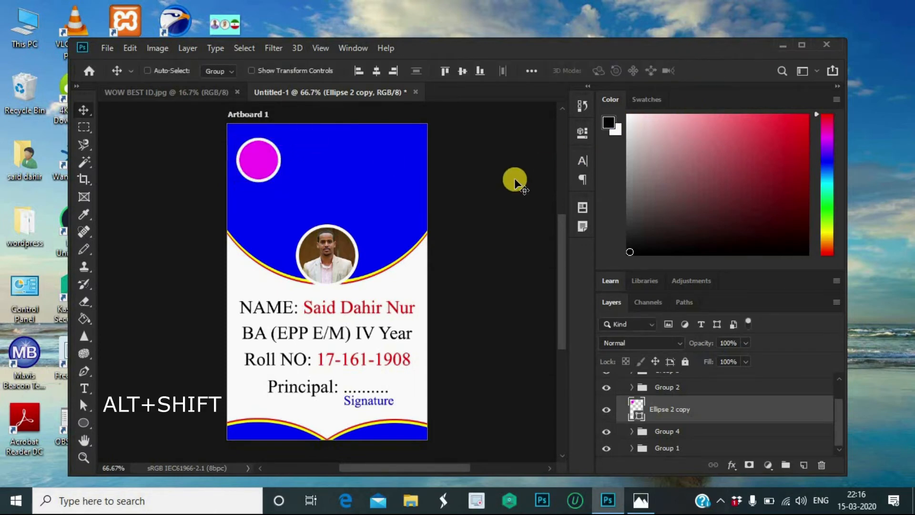
key(Up)
key(Up)
key(Up)
key(Up)
key(Up)
key(Up)
key(Up)
key(Up)
key(Up)
key(Up)
key(Up)
key(Up)
key(Up)
key(Up)
key(Up)
key(Up)
key(Up)
key(Up)
key(Up)
key(Up)
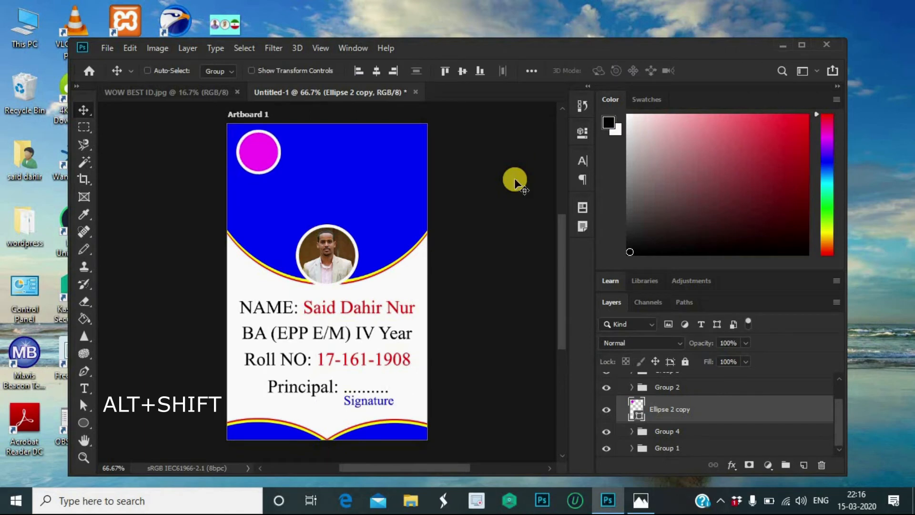
key(Left)
key(Left)
key(Left)
key(Left)
key(Left)
key(Left)
key(Left)
key(Left)
key(Left)
key(Left)
key(Left)
key(Left)
key(Left)
key(Left)
key(Left)
key(Left)
key(Left)
key(Left)
key(Left)
key(Left)
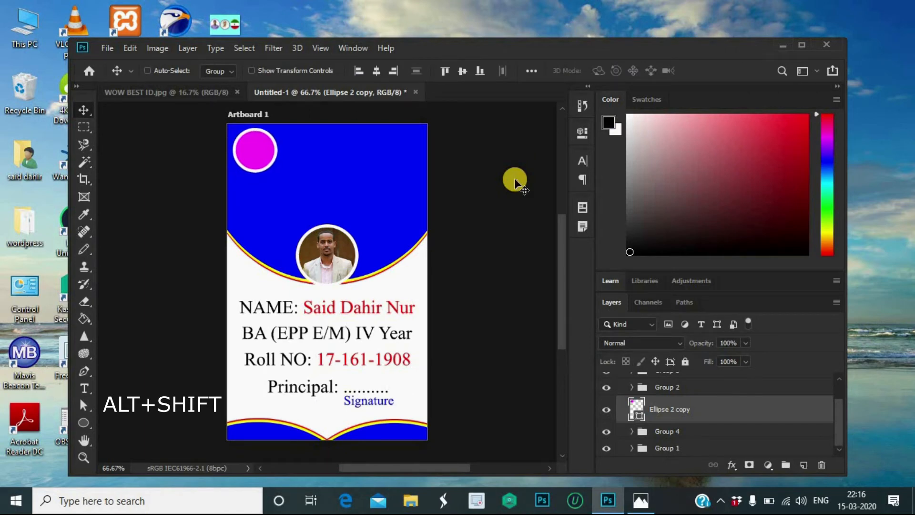
key(Right)
key(Right)
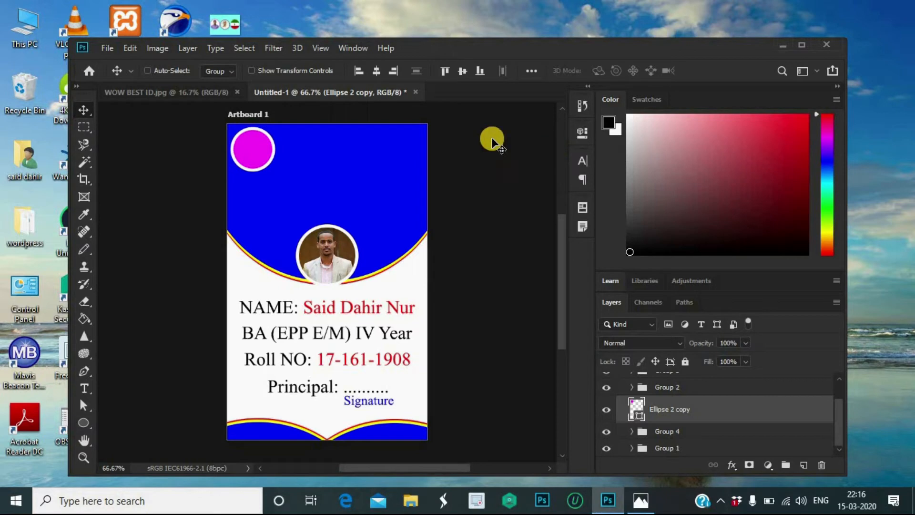
Step: Place the NIZAM LOGO image from the Desktop as a linked layer
click(105, 48)
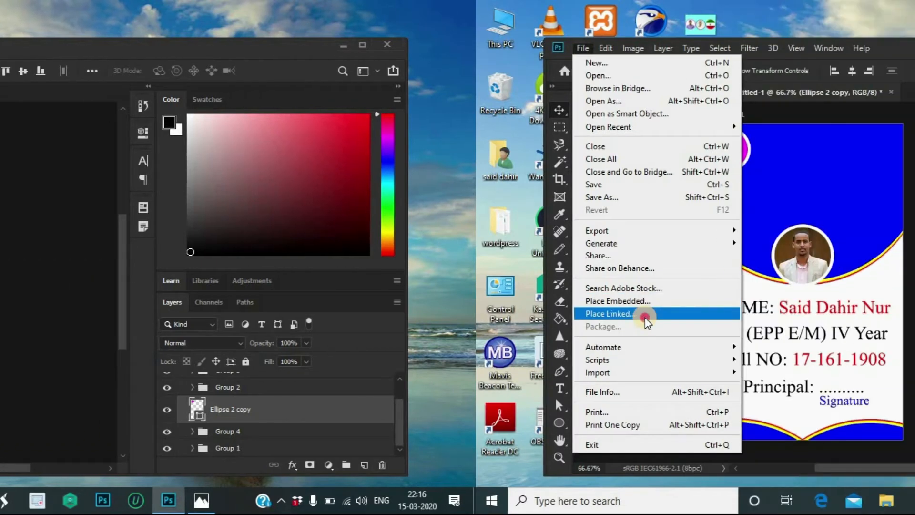
click(169, 314)
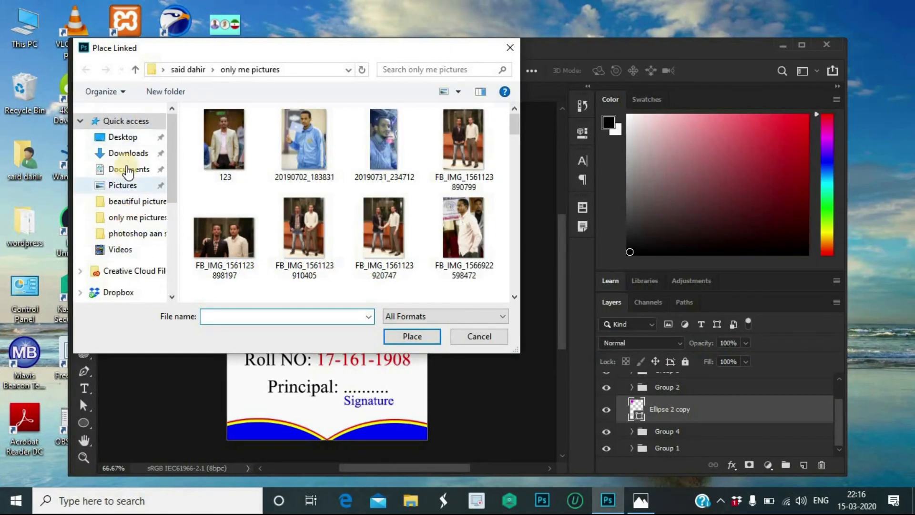
click(122, 138)
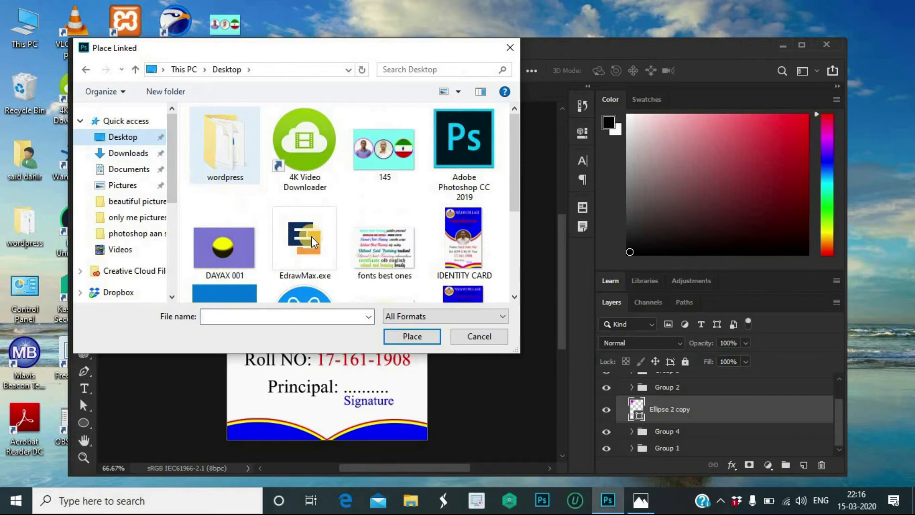
scroll(340, 243, down, 3)
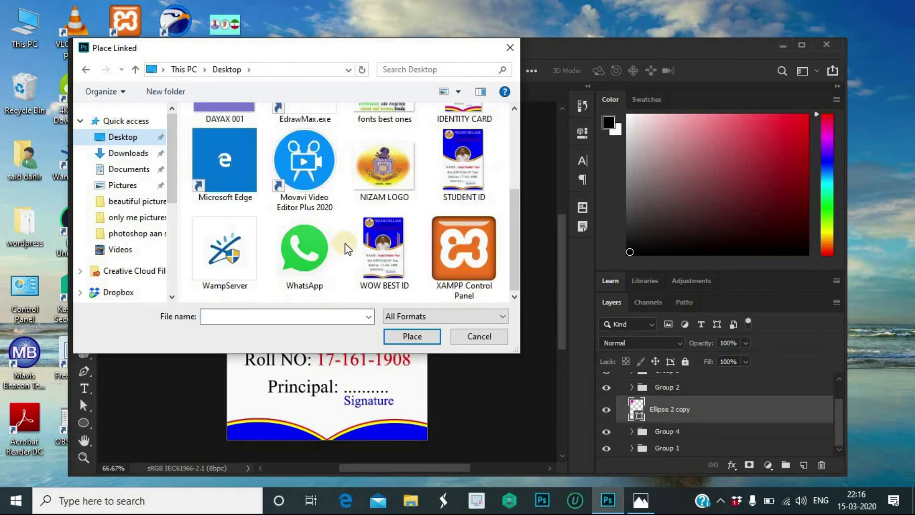
click(379, 165)
click(411, 337)
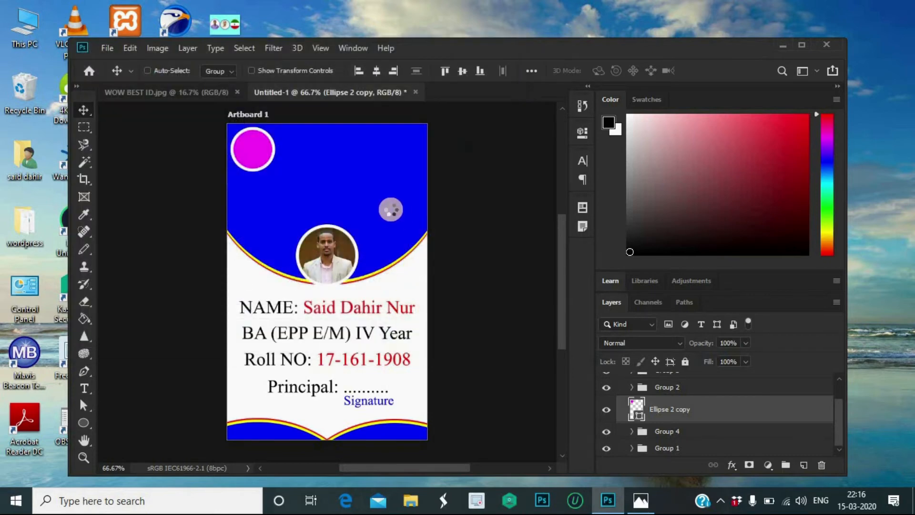
Step: Scale the logo to about 13.7% and clip it into the top-left circle
drag(427, 204, 248, 146)
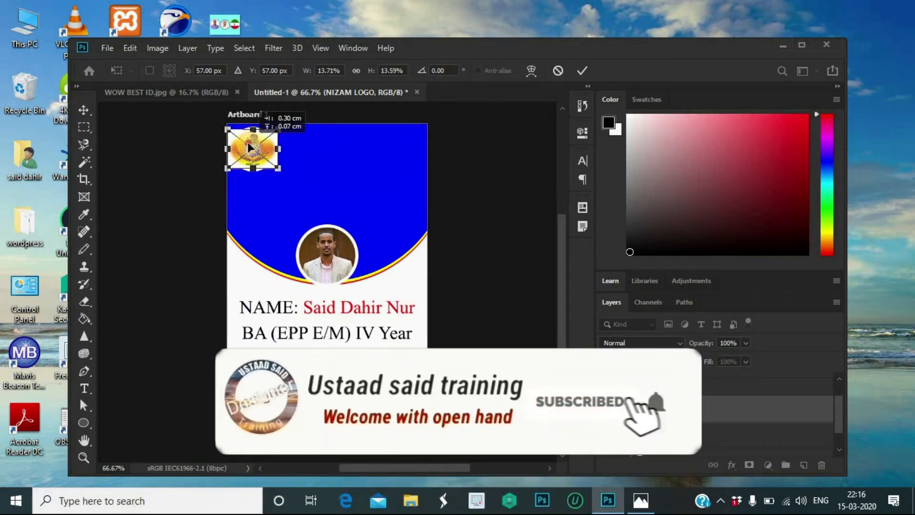
click(582, 71)
right_click(686, 406)
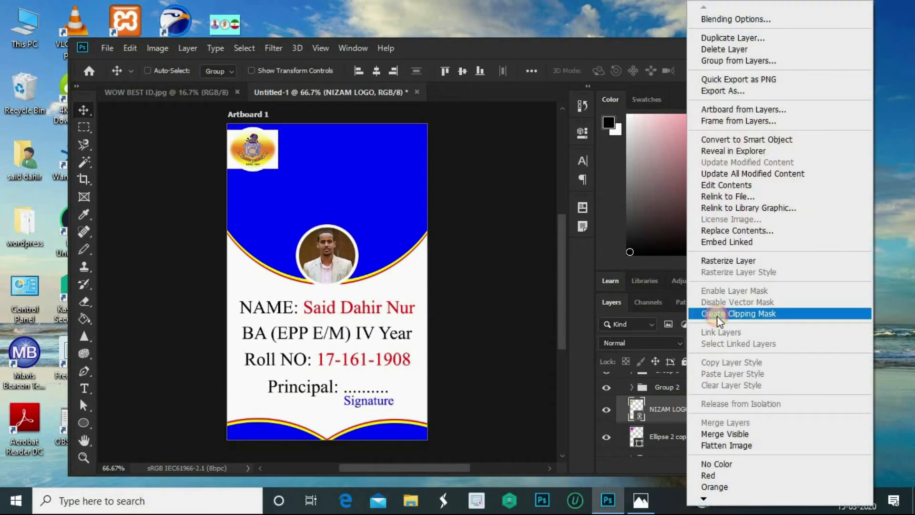
click(717, 314)
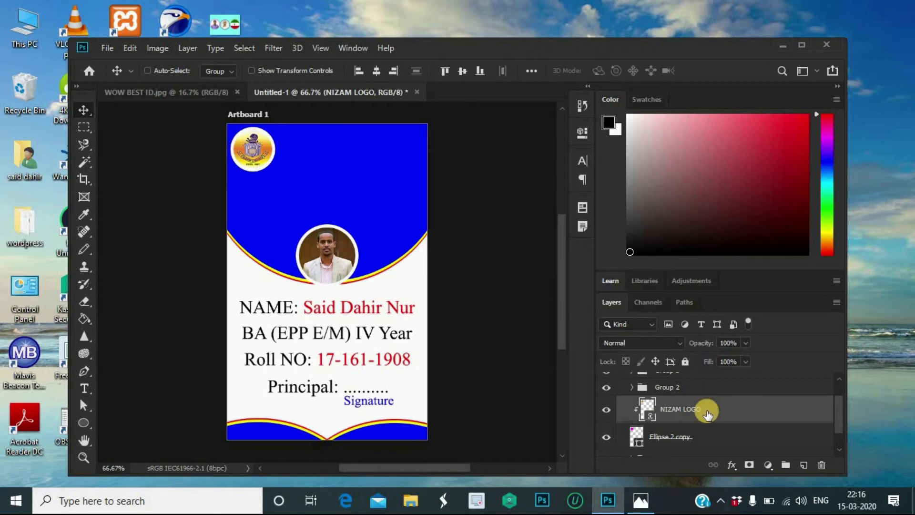
Step: Group NIZAM LOGO with Ellipse 2 copy and name the group 'Group 5 nizam logo'
ctrl+click(693, 436)
click(779, 467)
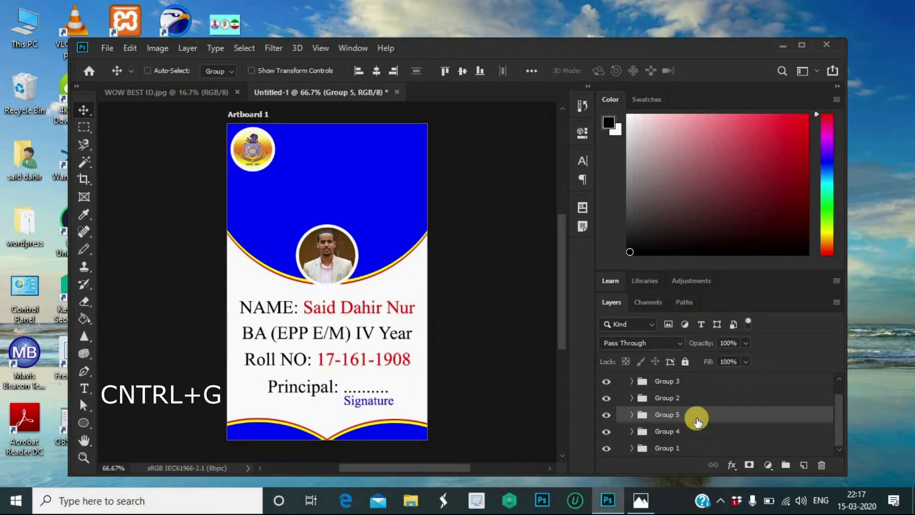
click(670, 416)
double_click(670, 415)
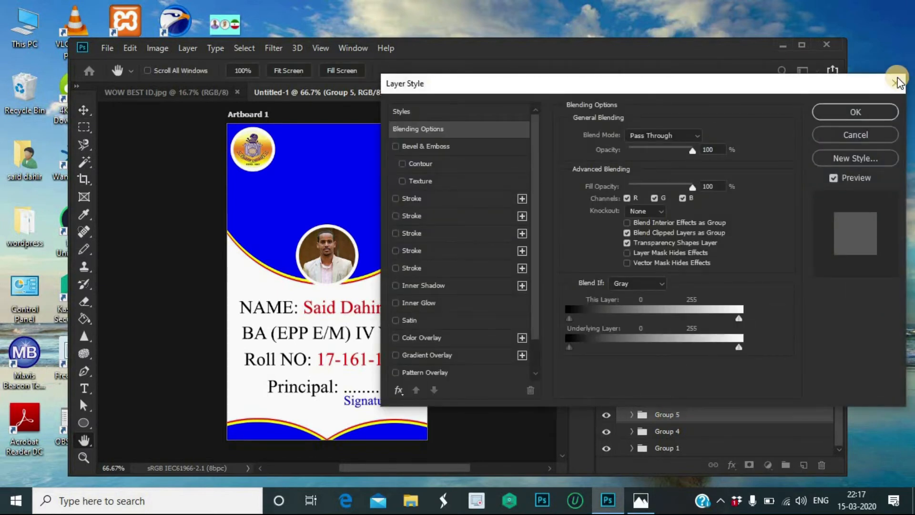
click(896, 82)
click(676, 414)
double_click(675, 414)
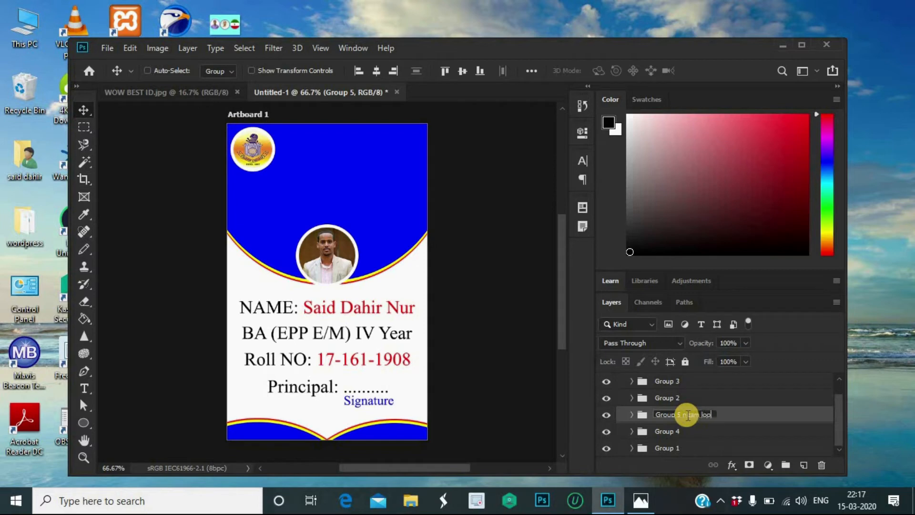
text(nizam logo)
key(Return)
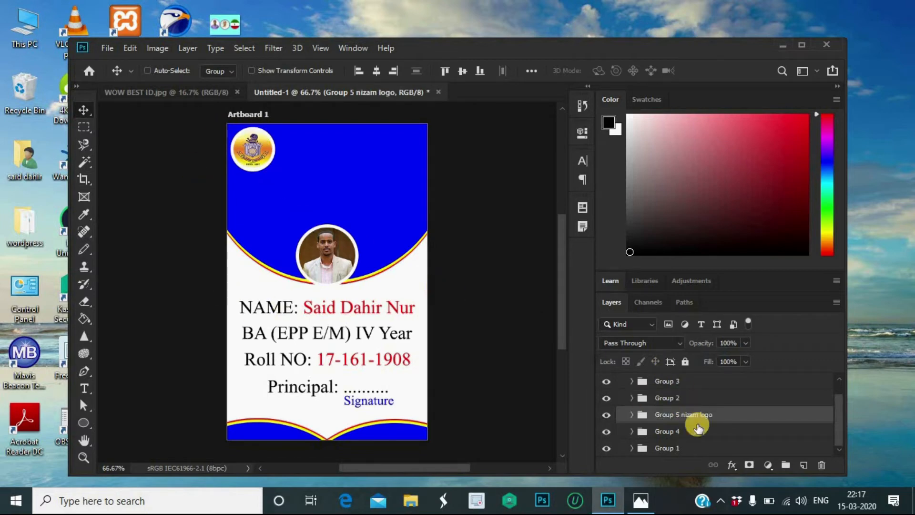
Step: Rename the photo group Group 4 to 'Group 4 sawir'
click(700, 434)
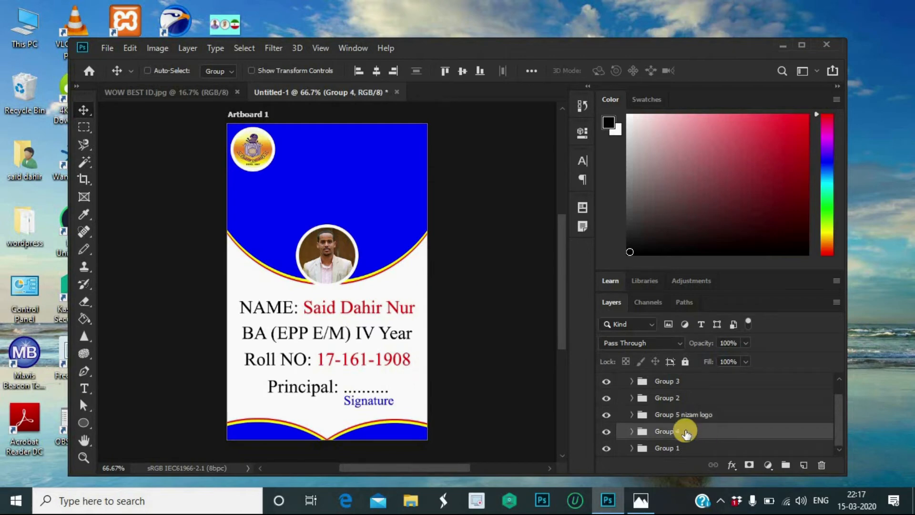
double_click(686, 432)
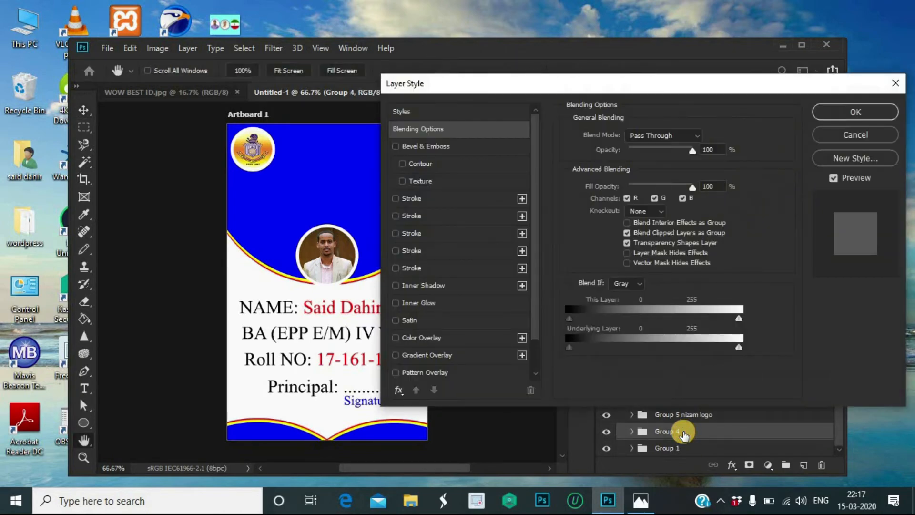
click(895, 83)
double_click(667, 431)
click(685, 430)
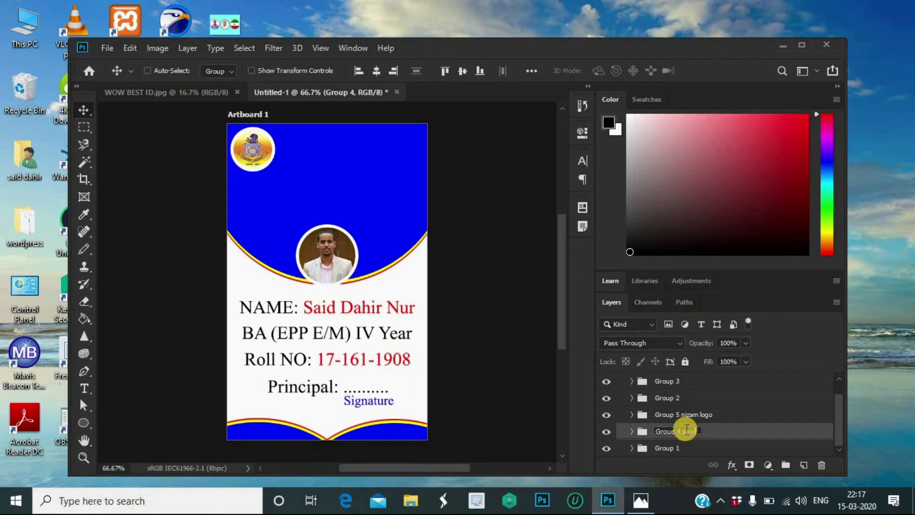
key(Return)
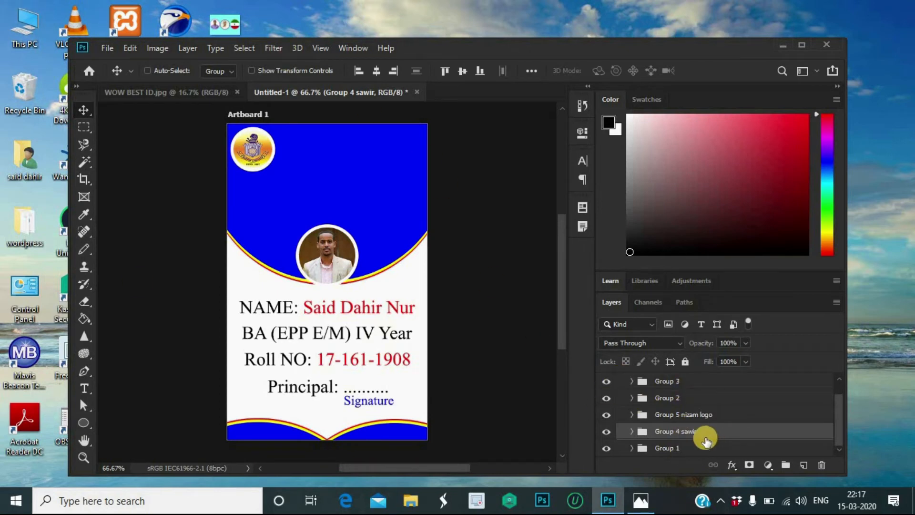
Step: Select the text group Group 3, apply an unchanged transform, and rename it 'Group 3 qoraal'
scroll(713, 438, up, 1)
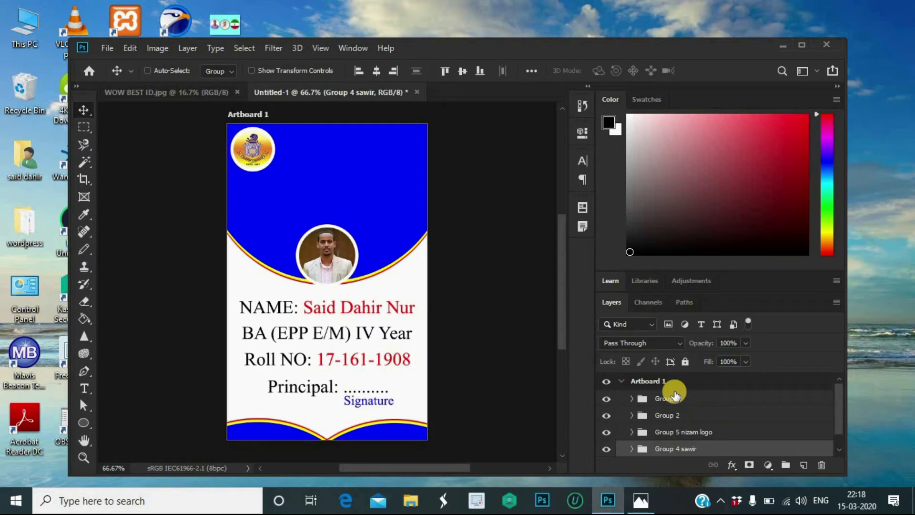
click(687, 402)
key(ctrl+t)
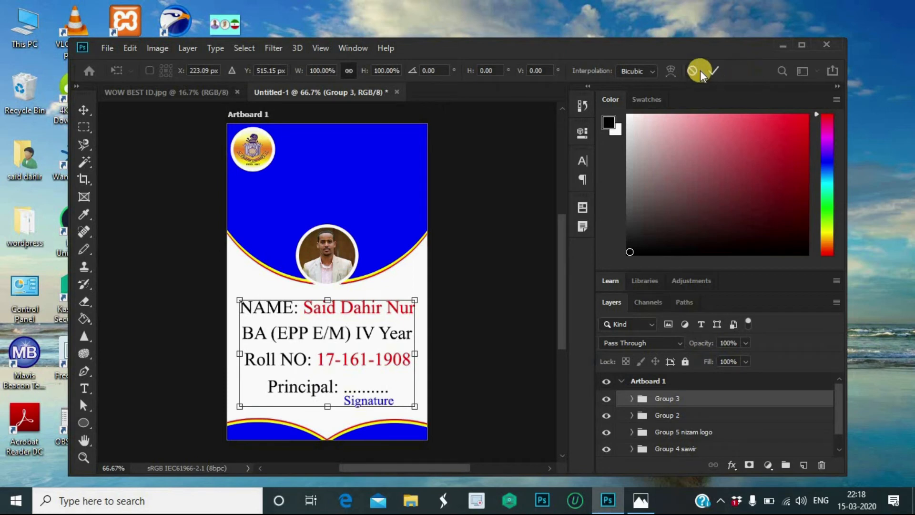
click(712, 70)
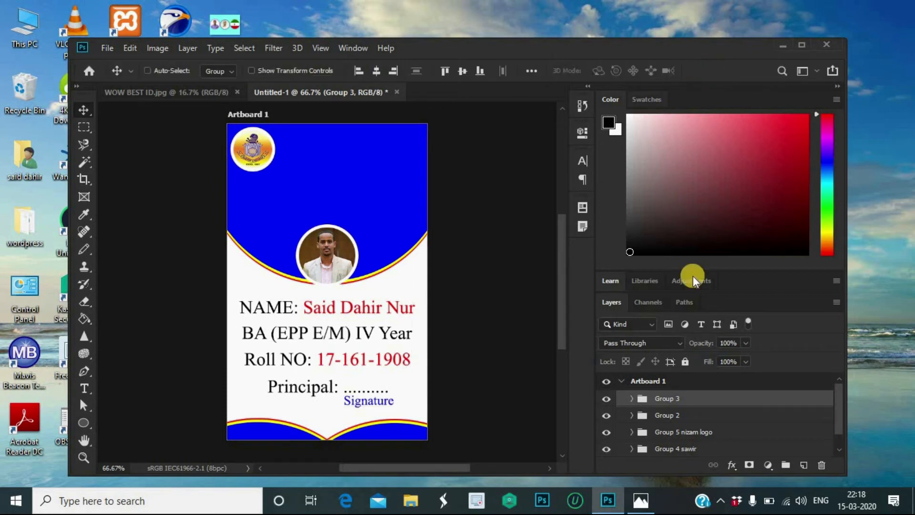
double_click(684, 398)
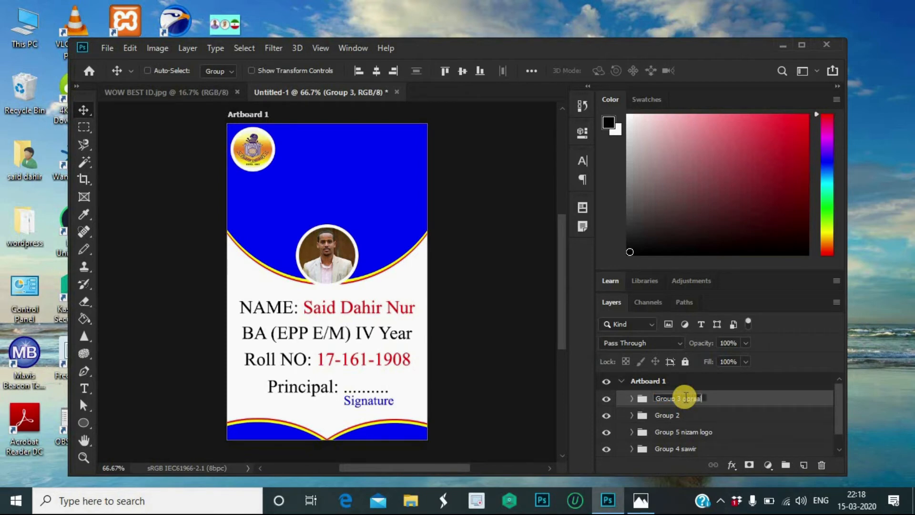
text(qoraal)
key(Return)
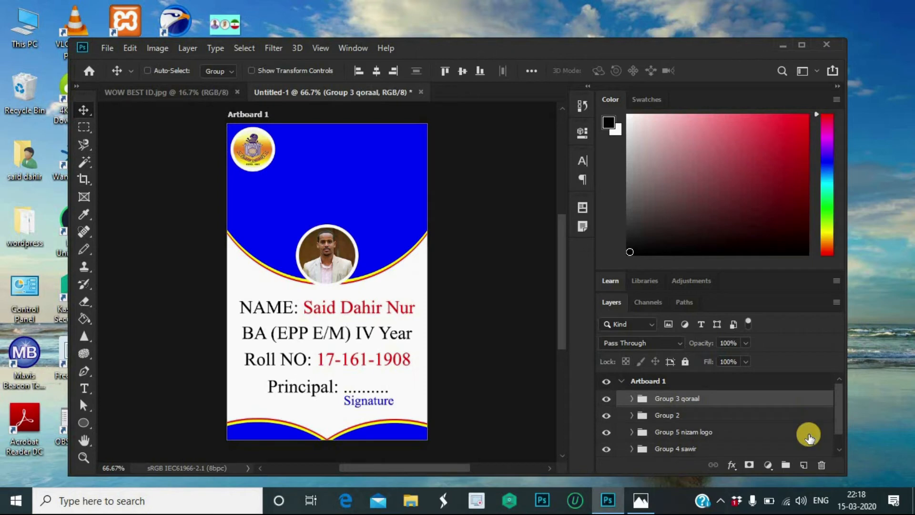
scroll(789, 441, down, 1)
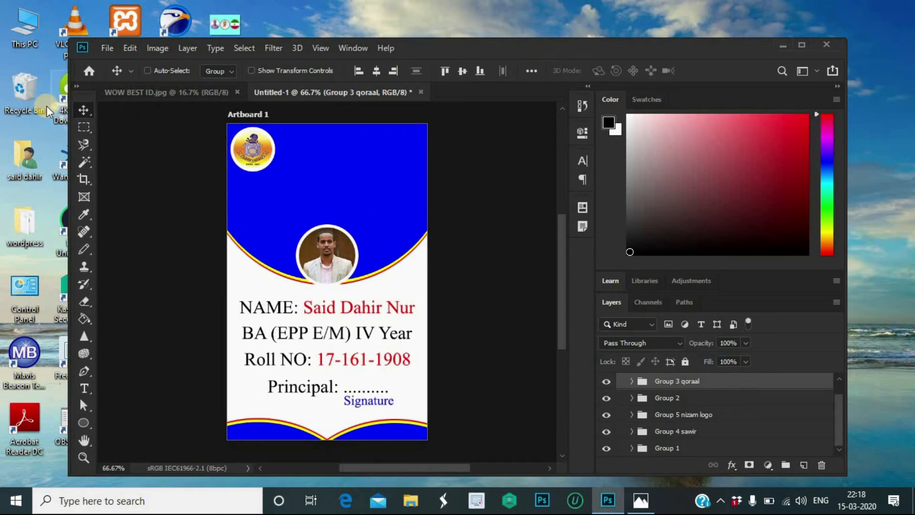
Step: Start a 24 pt Bold text layer right of the logo, beginning with 'N'
click(84, 388)
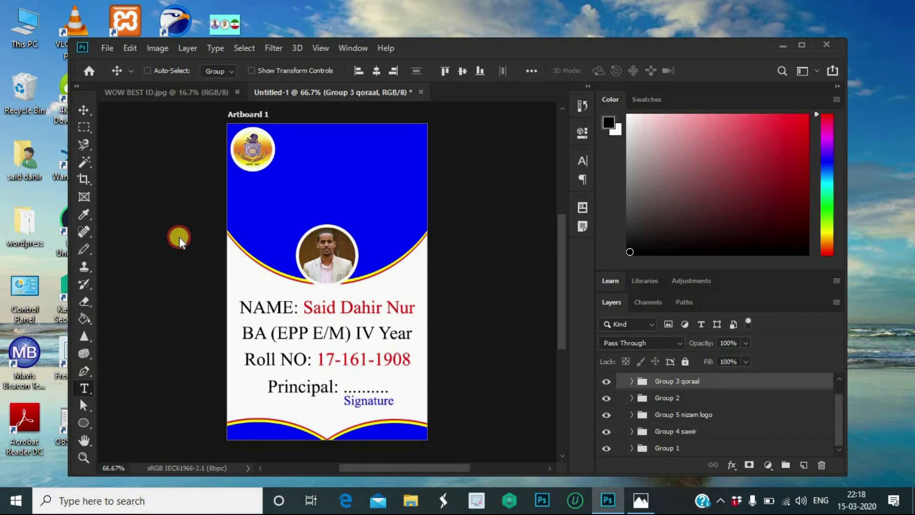
click(284, 152)
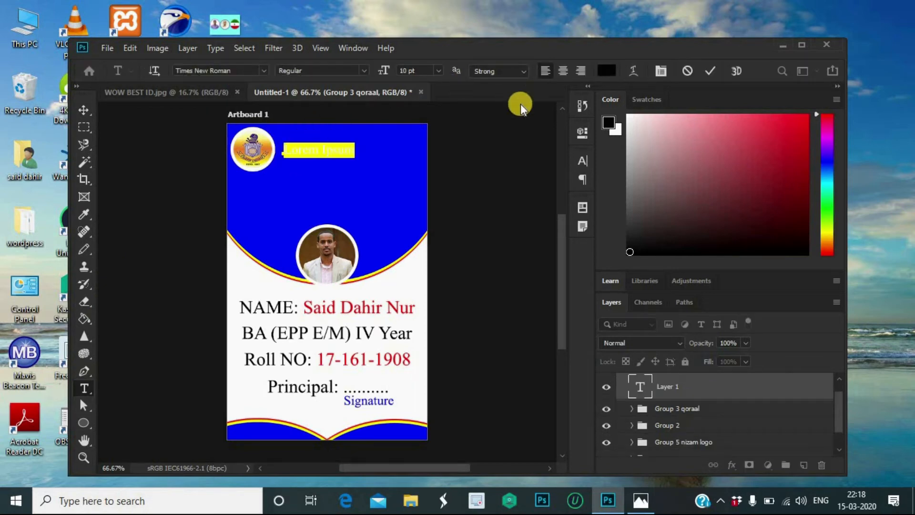
click(438, 71)
click(418, 190)
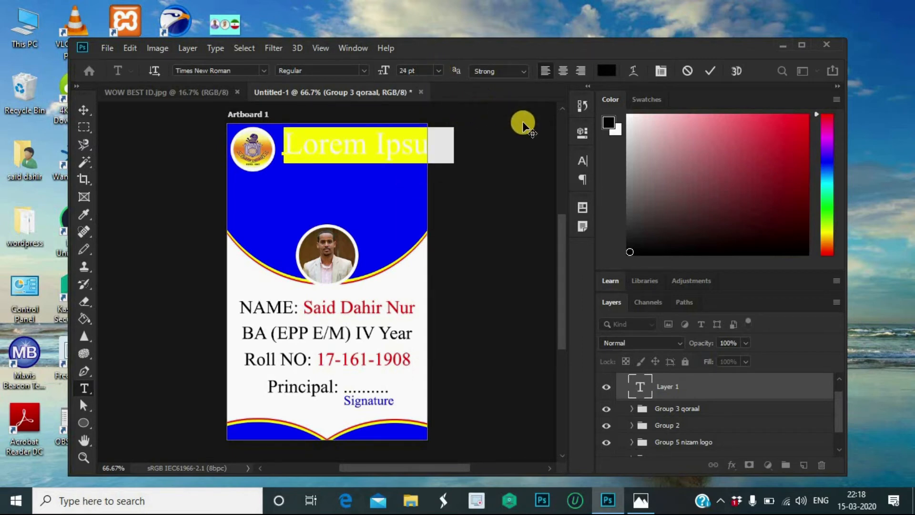
key(BackSpace)
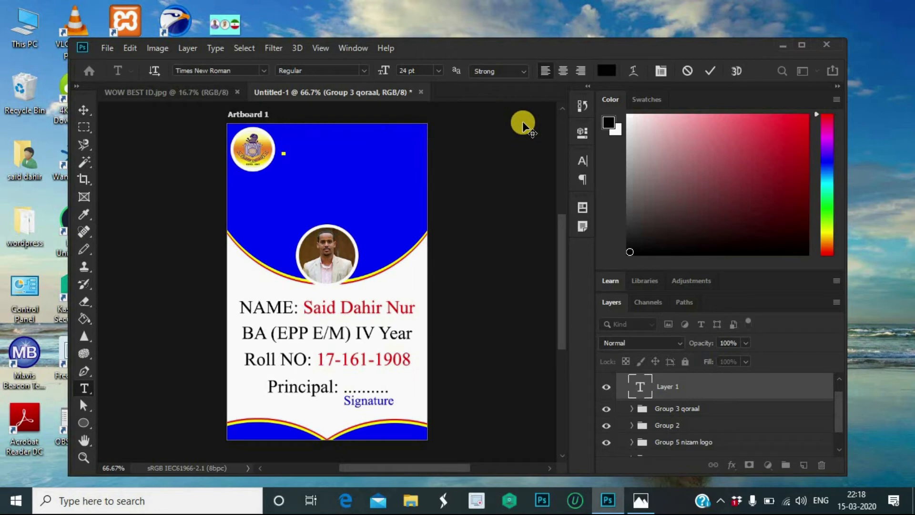
click(364, 72)
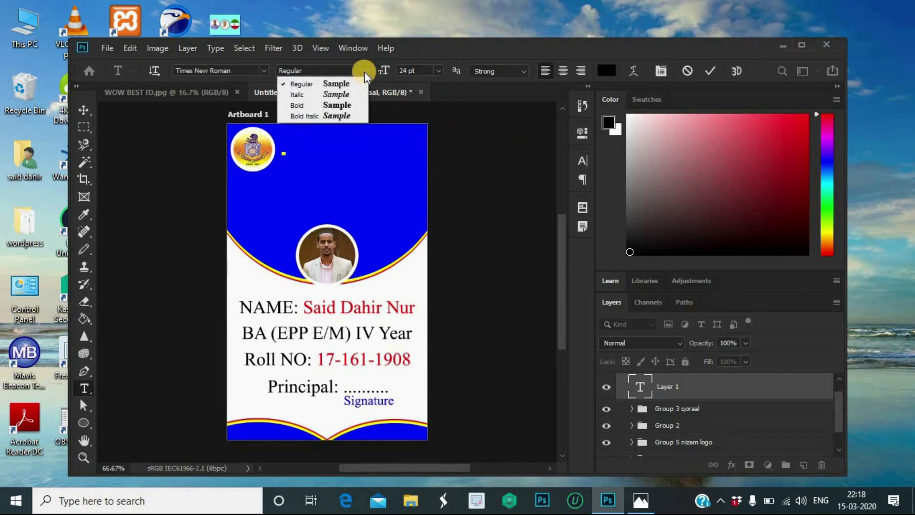
click(343, 105)
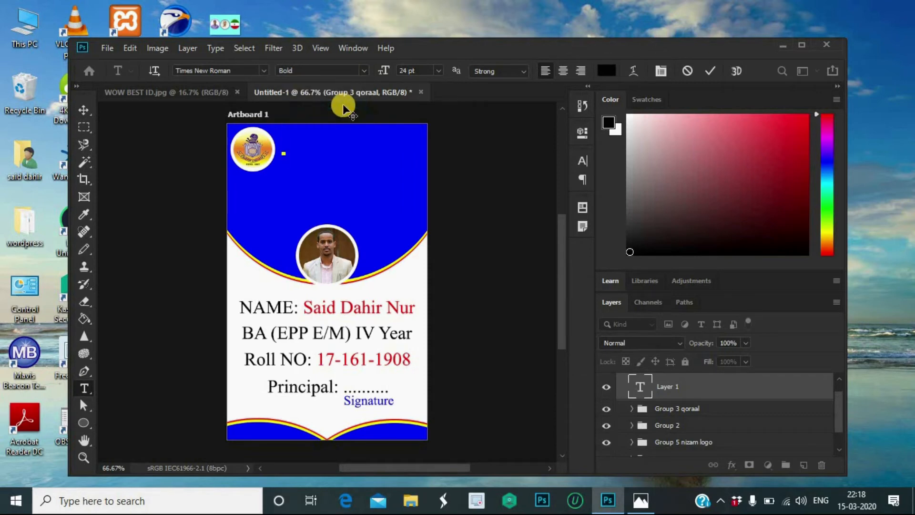
text(n)
key(BackSpace)
text(N)
Step: Finish the title 'NIZAM COLLEGE' in near-white and commit it
click(604, 73)
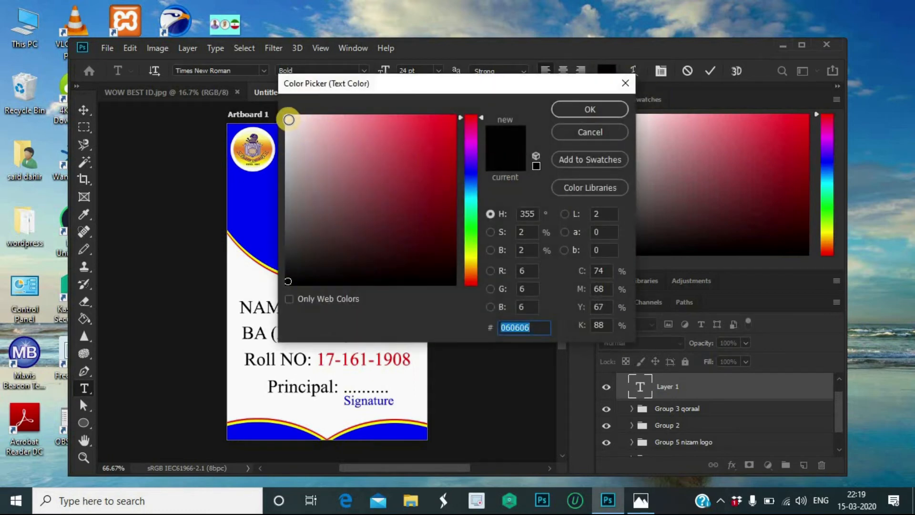
click(288, 120)
click(590, 107)
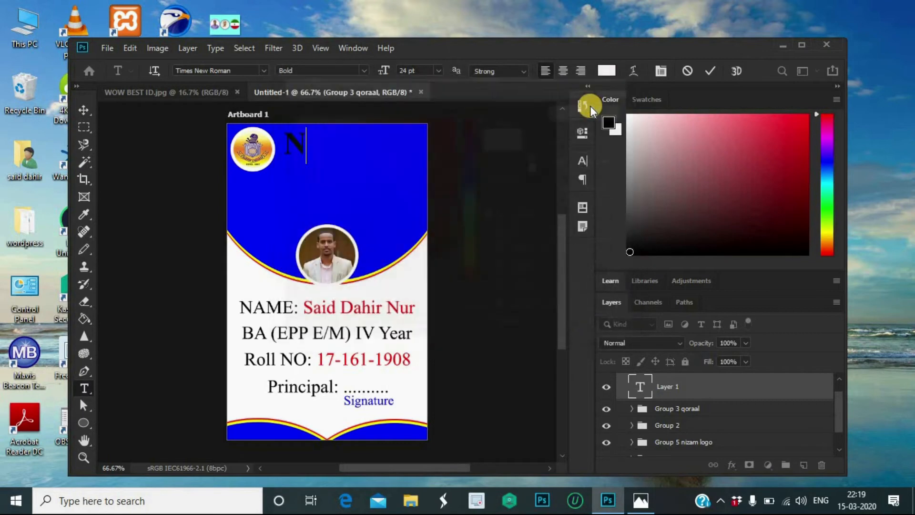
text(I)
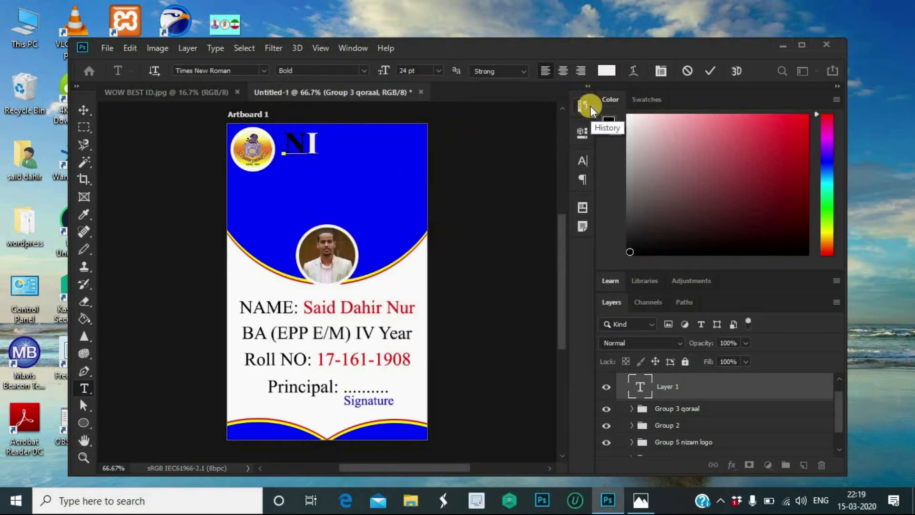
text(ZAM)
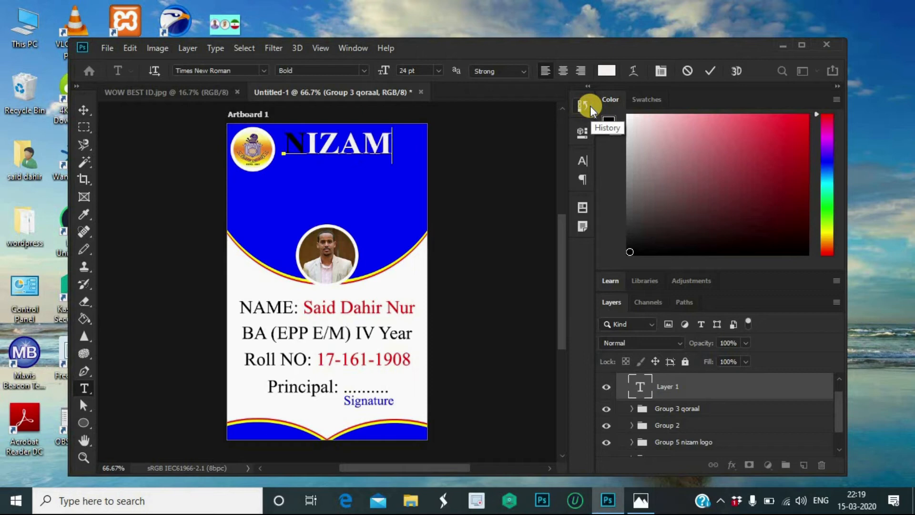
text( COLLEGE)
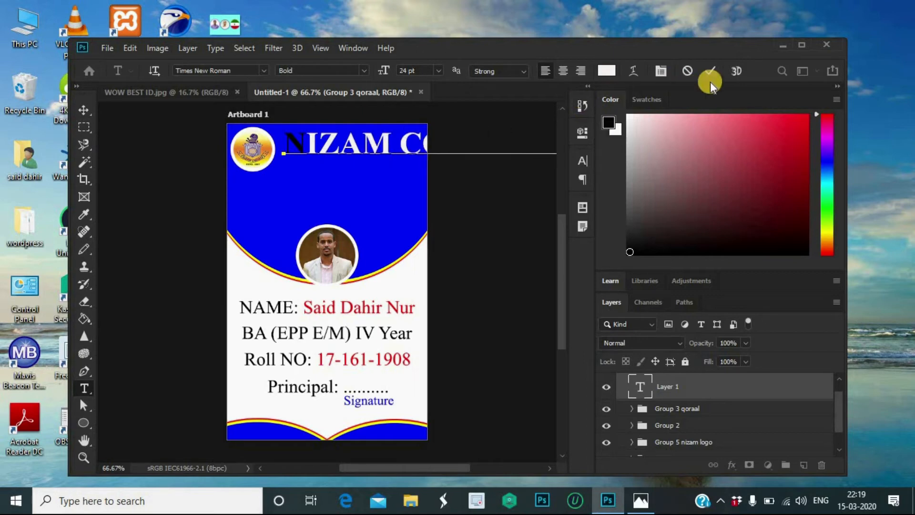
click(413, 144)
drag(413, 145, 280, 154)
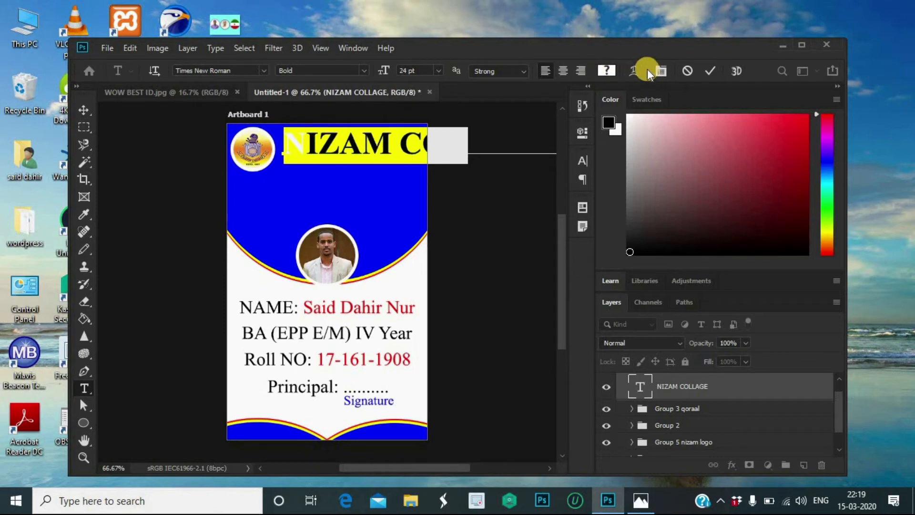
click(605, 73)
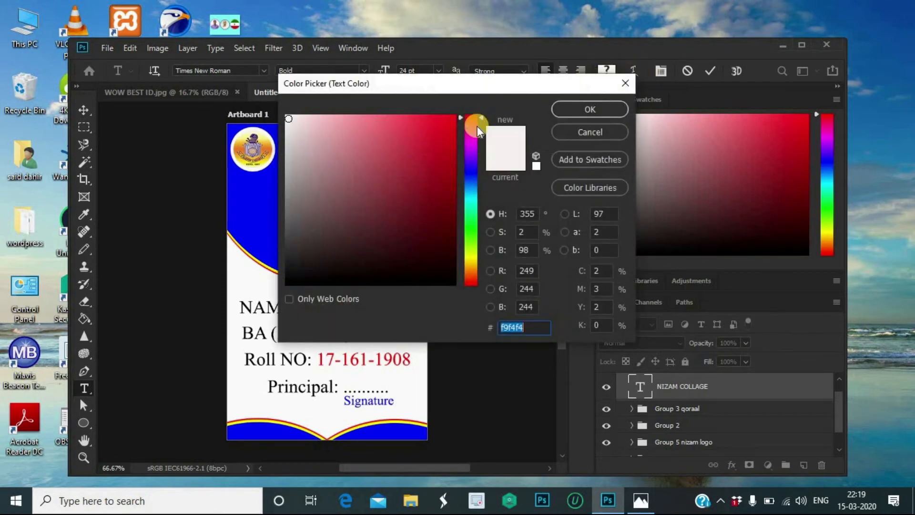
click(590, 108)
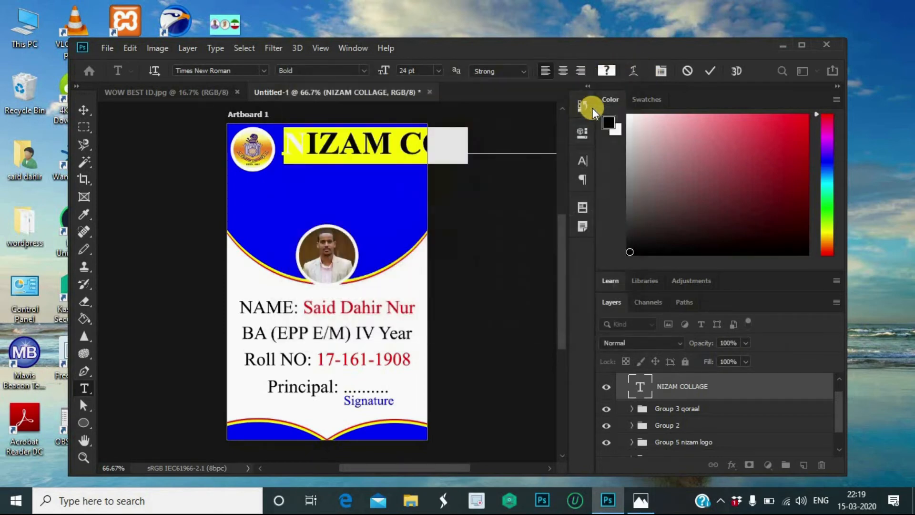
click(711, 71)
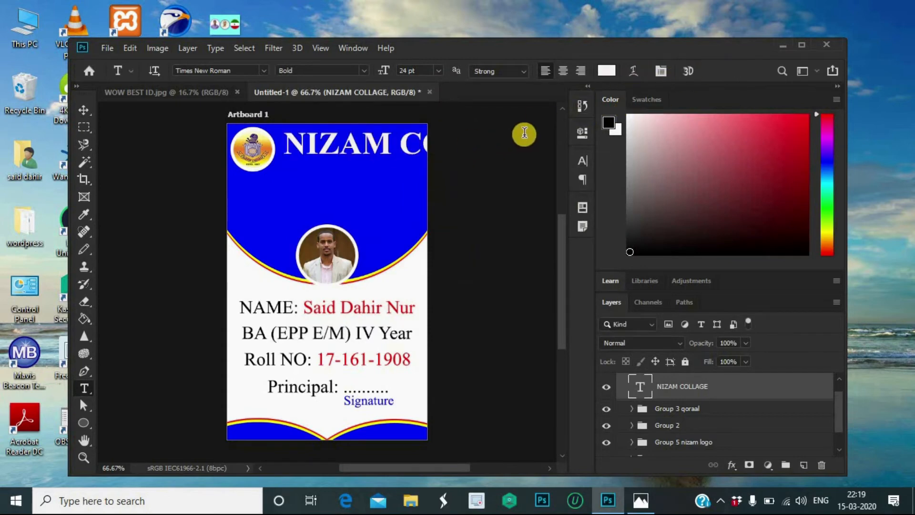
Step: Squeeze the NIZAM COLLEGE title narrower so it fits within the card
key(ctrl+t)
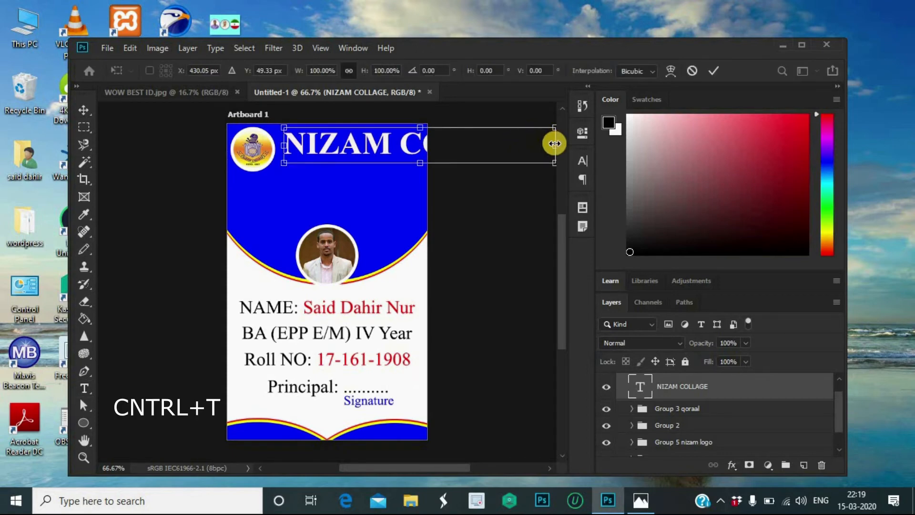
drag(554, 143, 554, 143)
drag(554, 143, 424, 153)
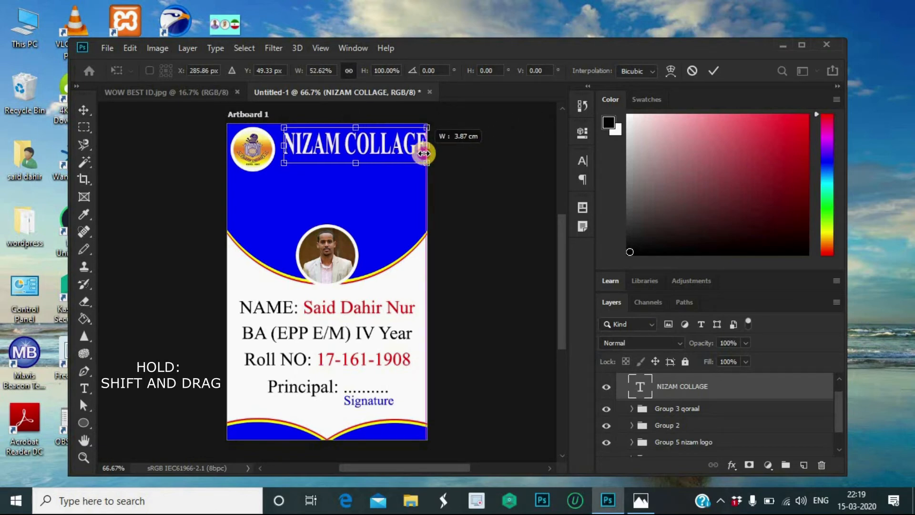
drag(422, 153, 420, 153)
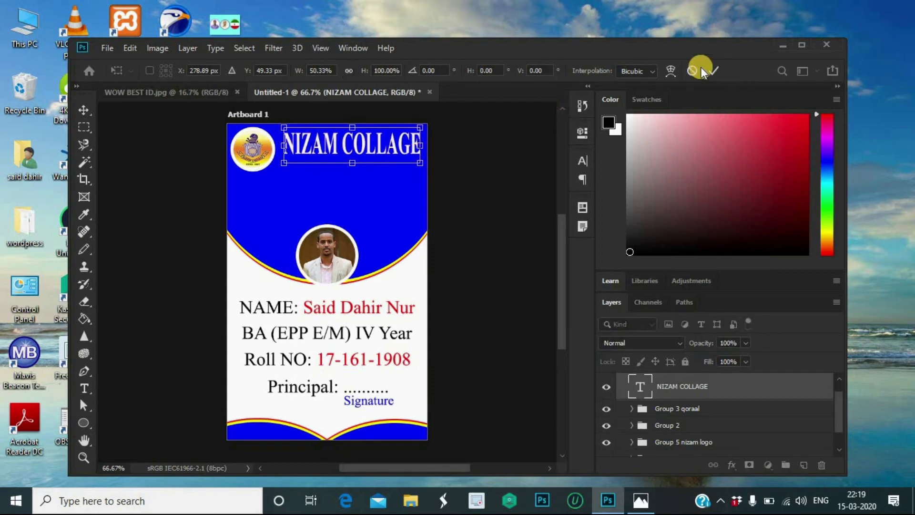
click(715, 70)
key(t)
Step: Restyle the title as 18 pt Bernard MT Condensed
drag(421, 154, 270, 159)
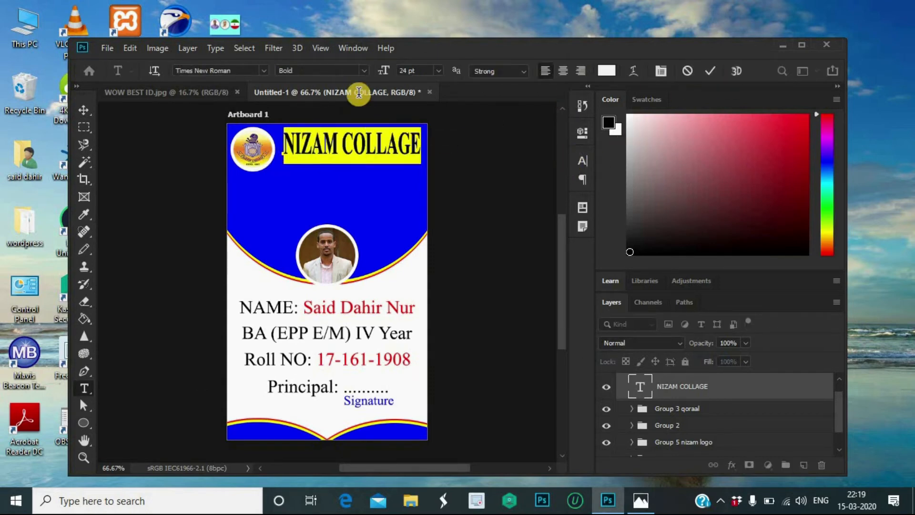
click(438, 70)
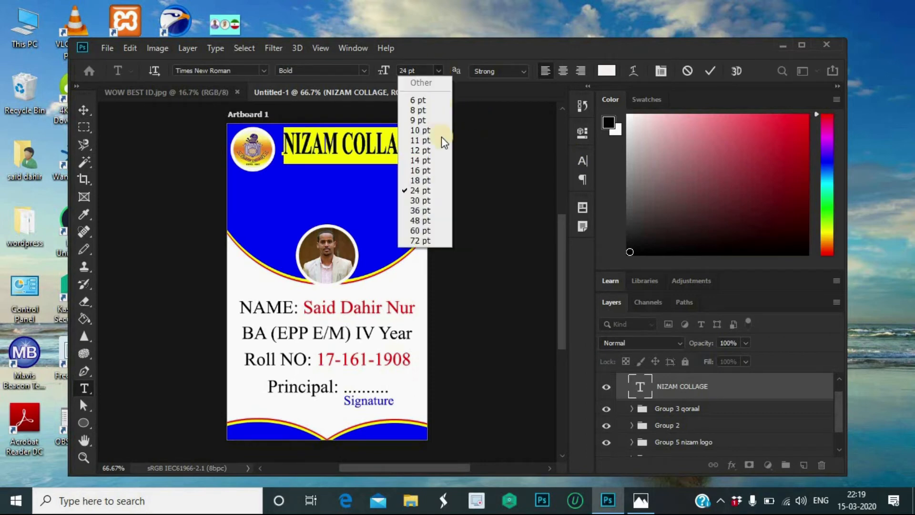
click(433, 180)
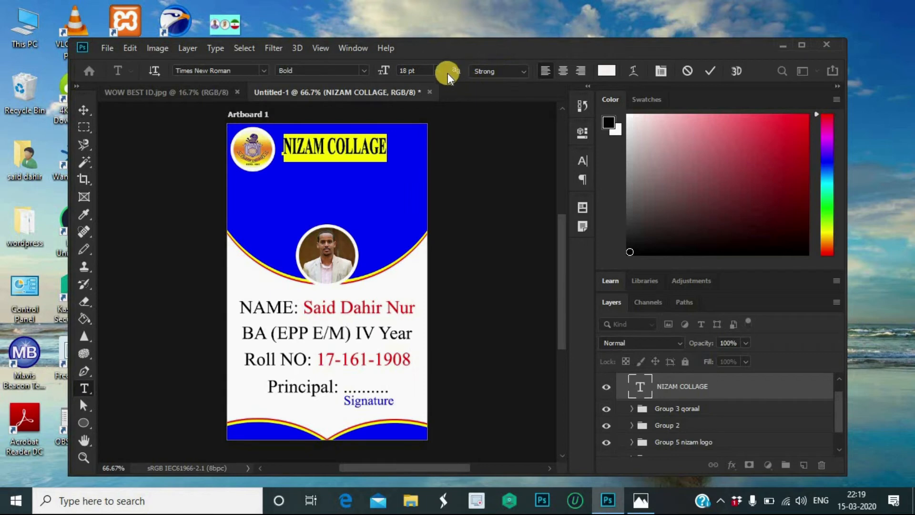
click(264, 70)
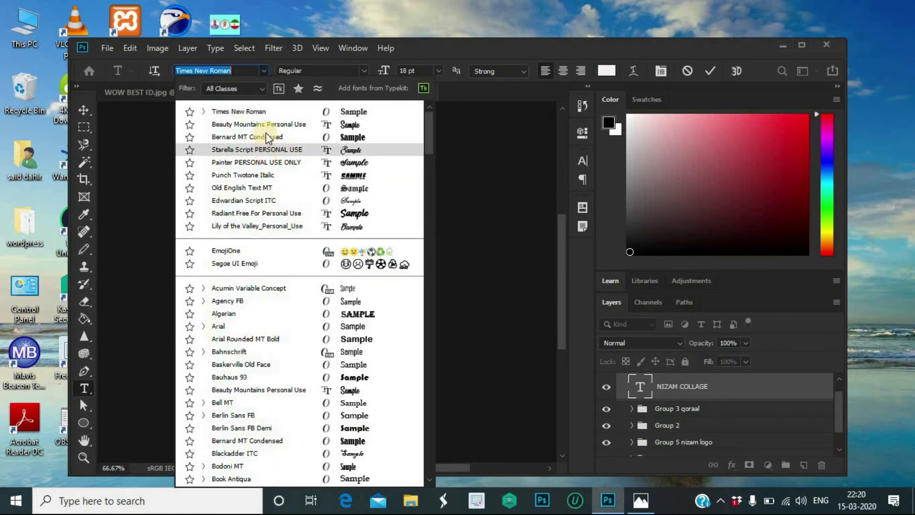
click(266, 137)
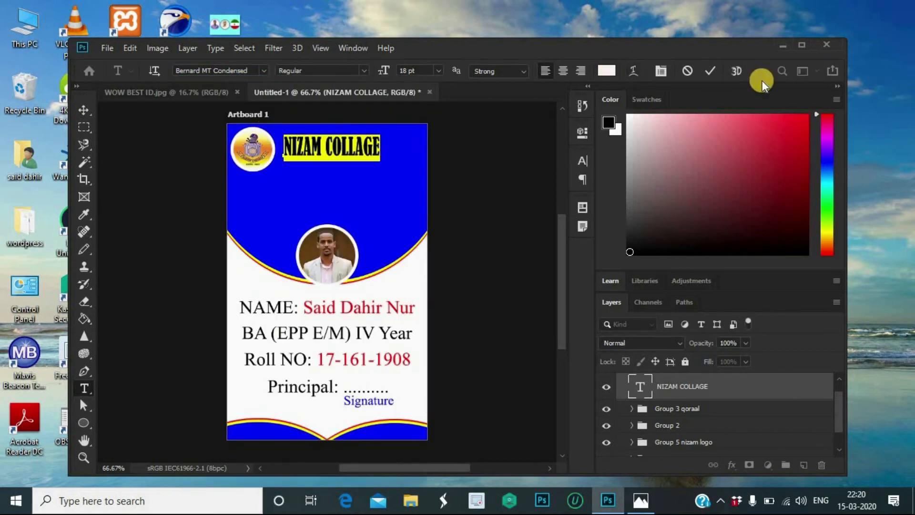
click(708, 73)
key(v)
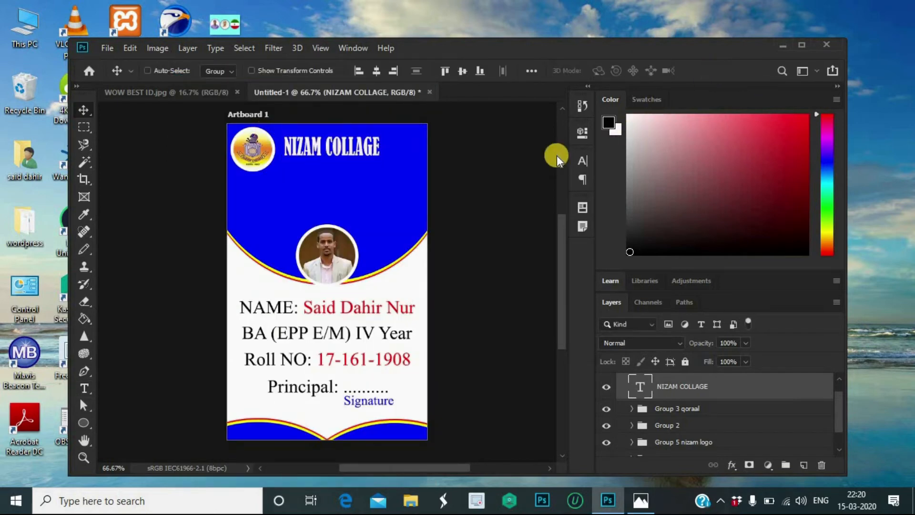
Step: Stretch the title wider across the top and nudge it up and left
key(ctrl+t)
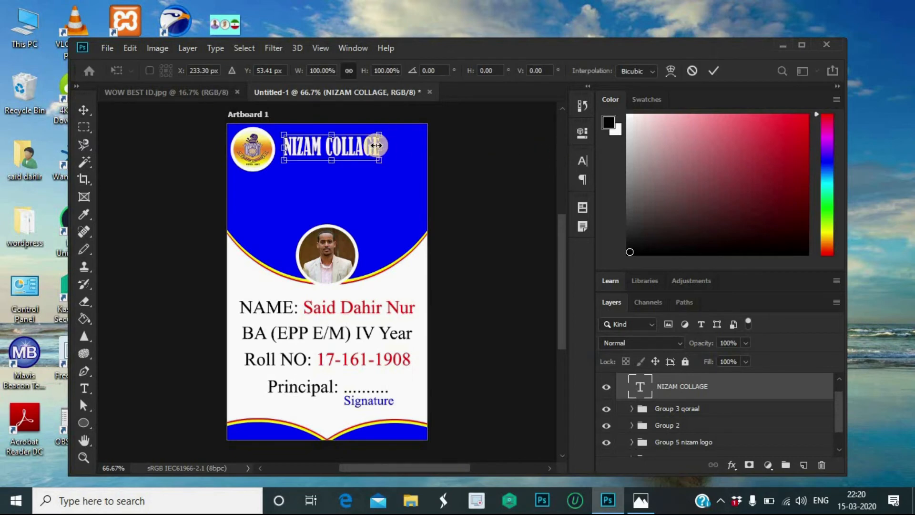
drag(376, 146, 411, 145)
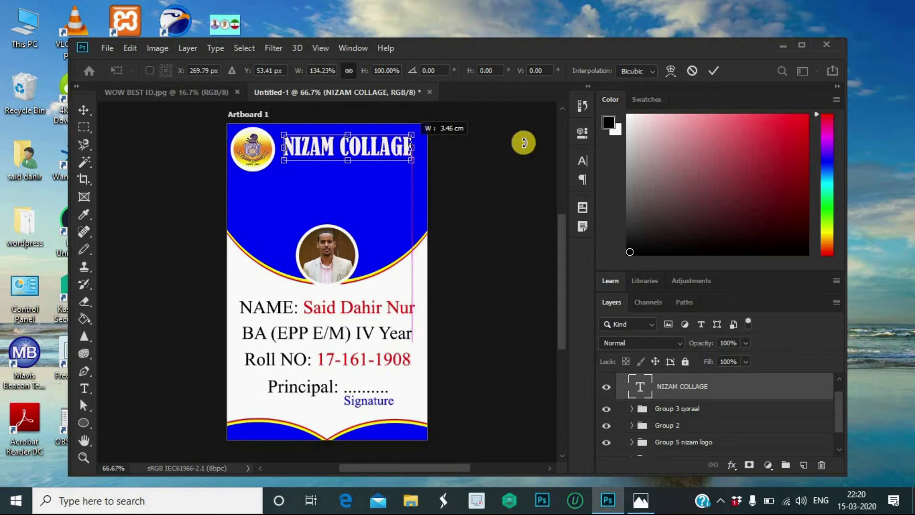
click(716, 70)
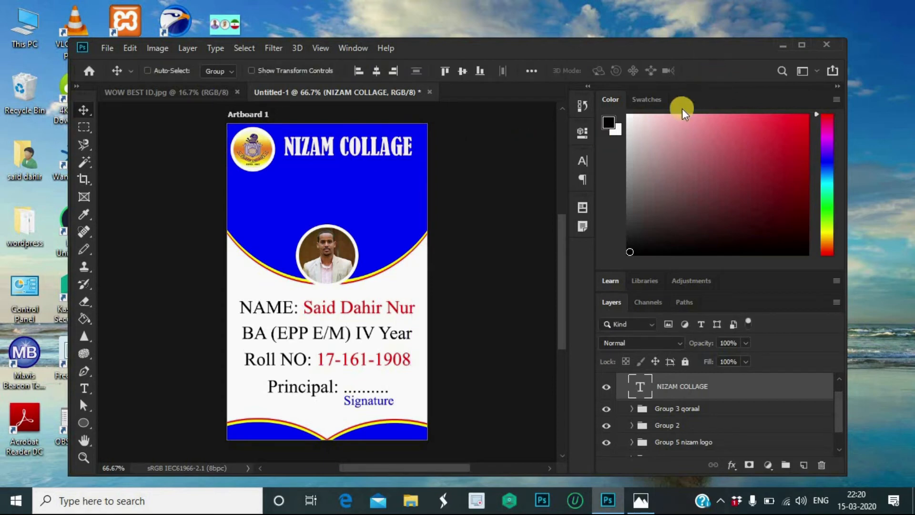
key(Up)
key(Up)
key(Up)
key(Up)
key(Up)
key(Up)
key(Up)
key(Left)
key(Left)
key(Left)
key(Left)
key(Left)
key(Left)
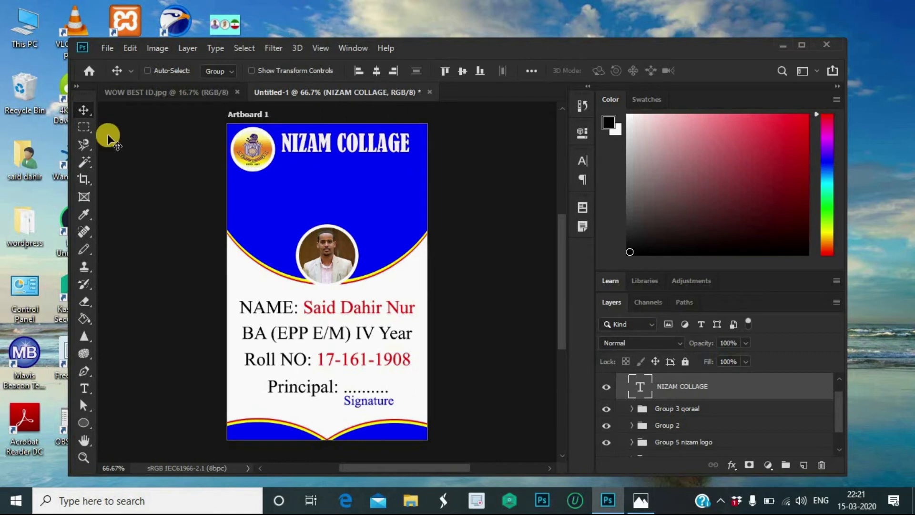
Step: Add a black 14 pt '(AUTONOMOUS)' line beneath the NIZAM COLLAGE title
click(85, 387)
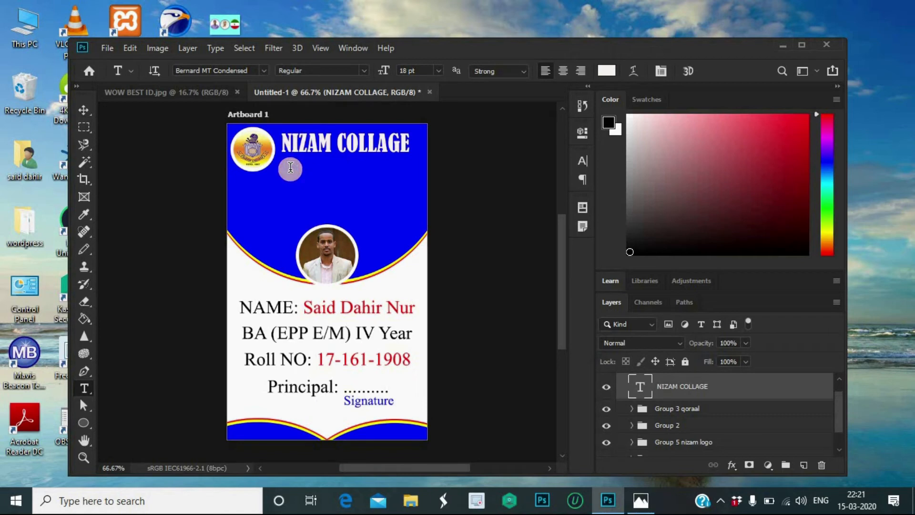
click(293, 170)
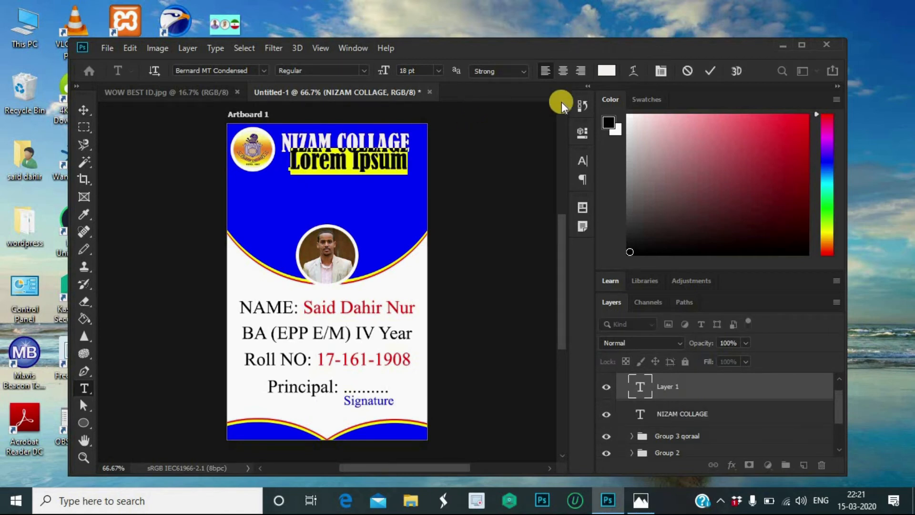
key(BackSpace)
click(606, 71)
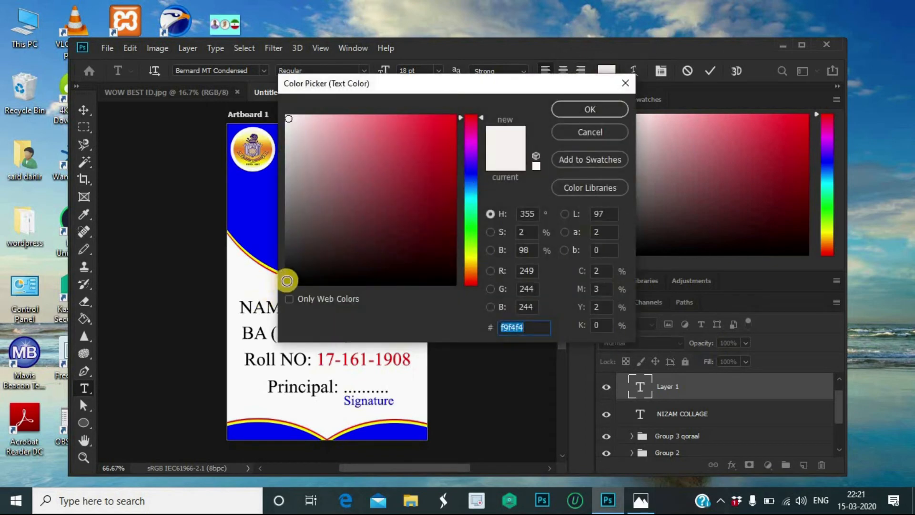
click(285, 285)
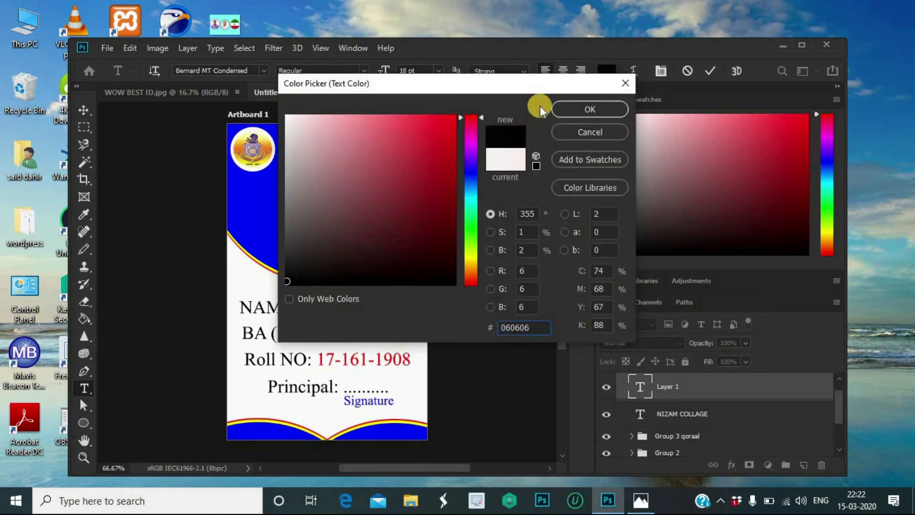
click(564, 109)
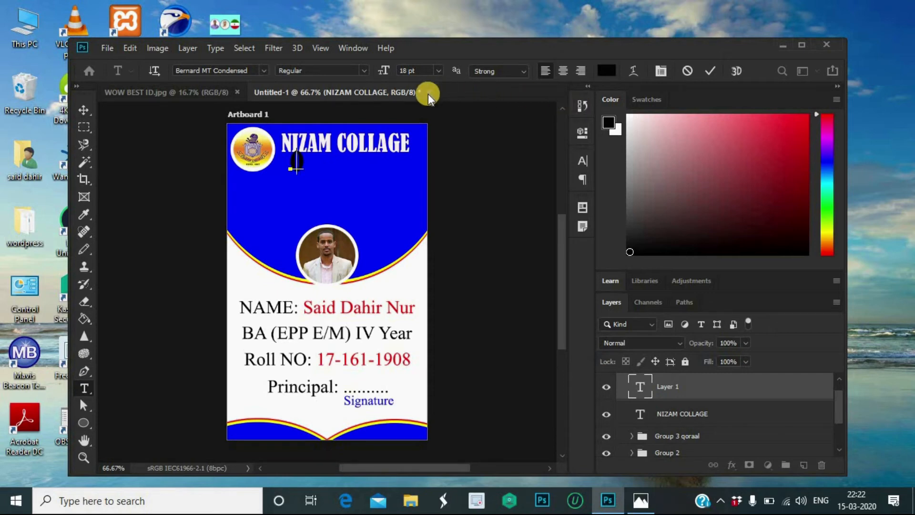
click(438, 70)
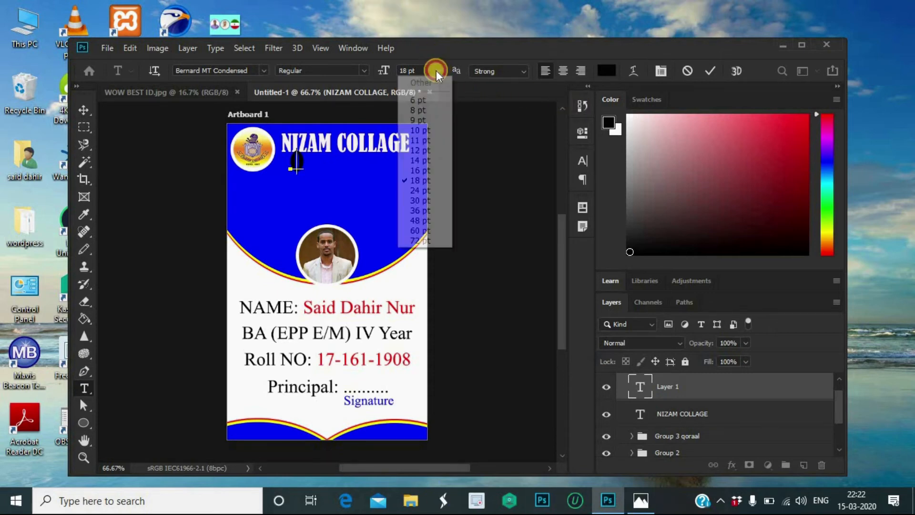
click(427, 160)
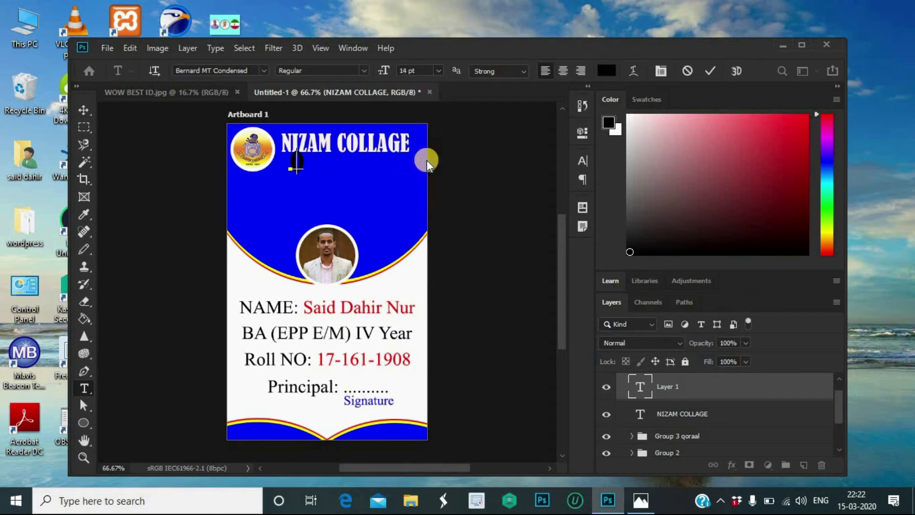
text(OU)
key(BackSpace)
key(BackSpace)
text(UTONOMOUS)
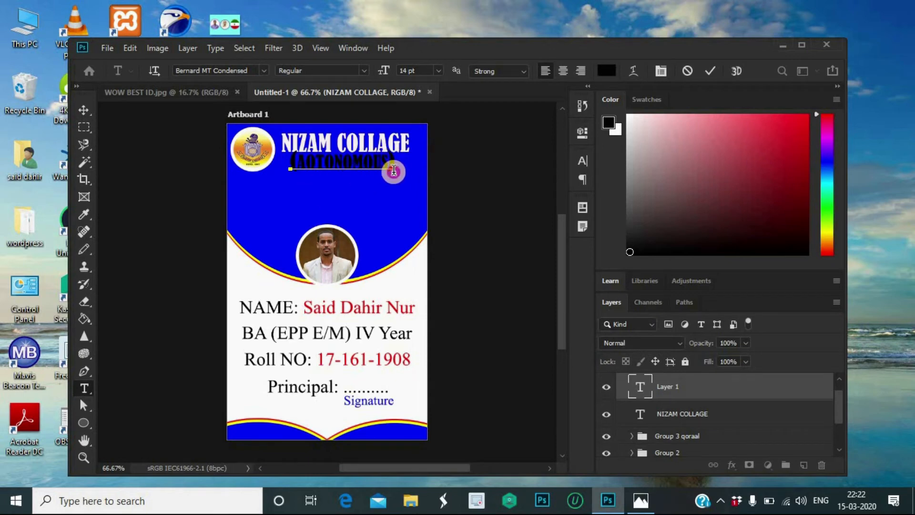
click(534, 169)
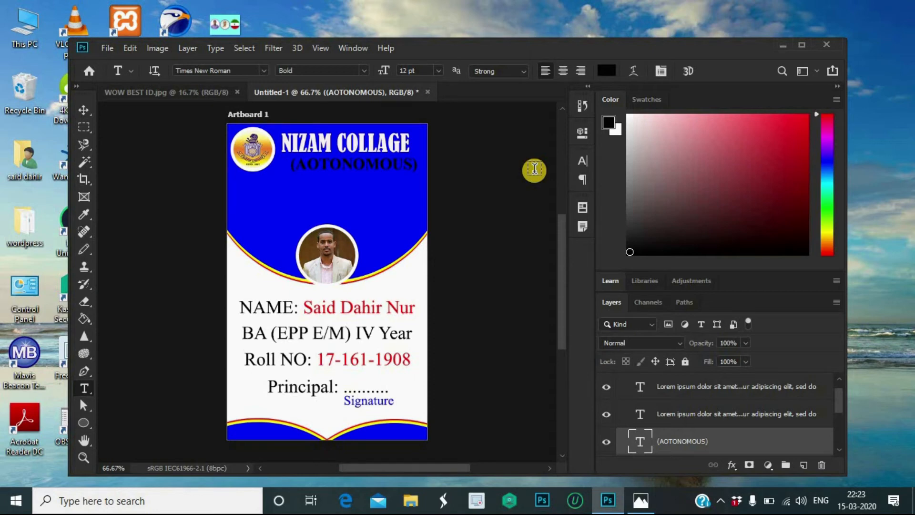
Step: Recolour the (AUTONOMOUS) subtitle near-black (010101) at 12 pt and nudge it left
click(320, 167)
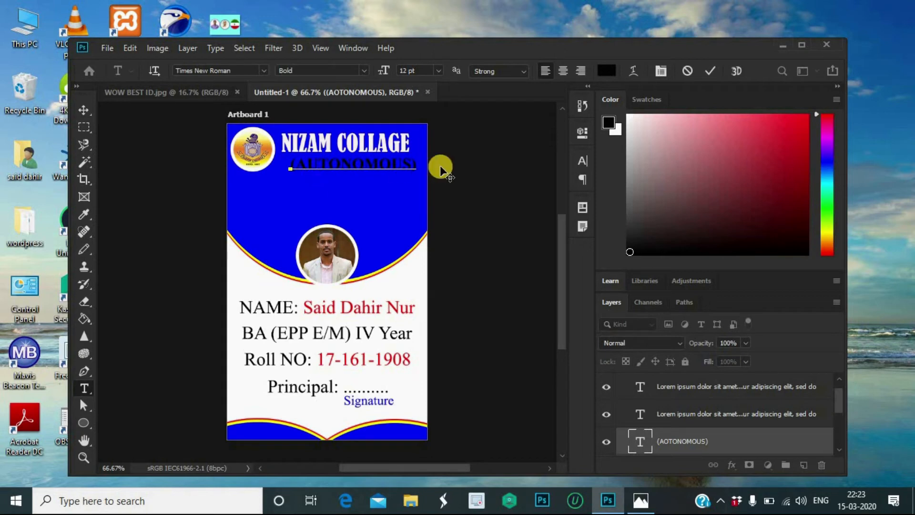
drag(417, 168, 285, 189)
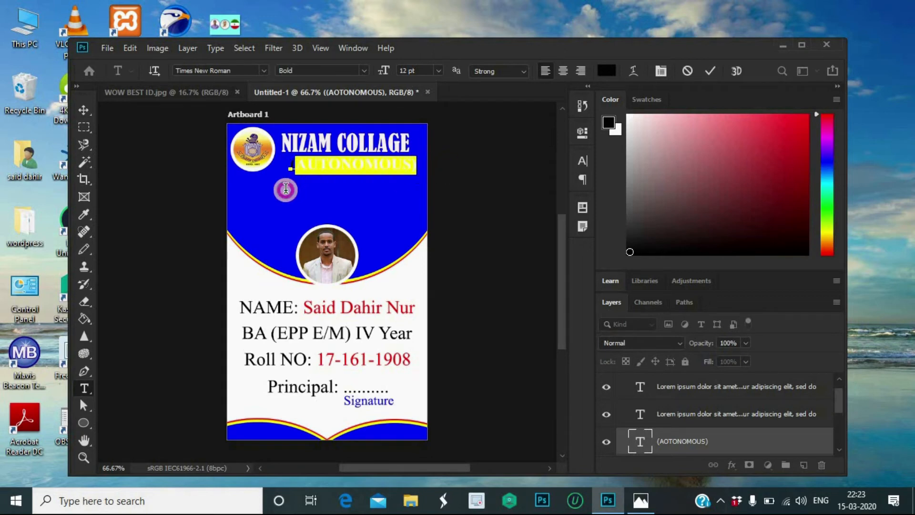
click(439, 71)
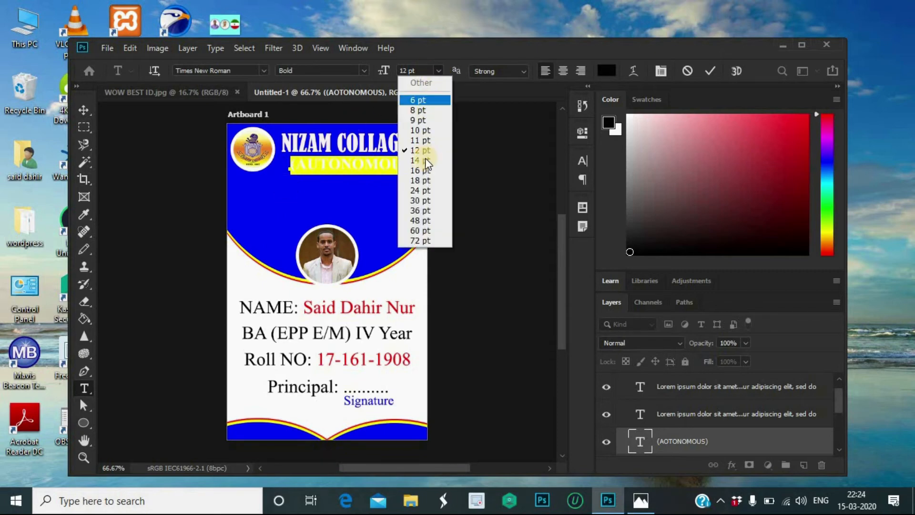
click(428, 153)
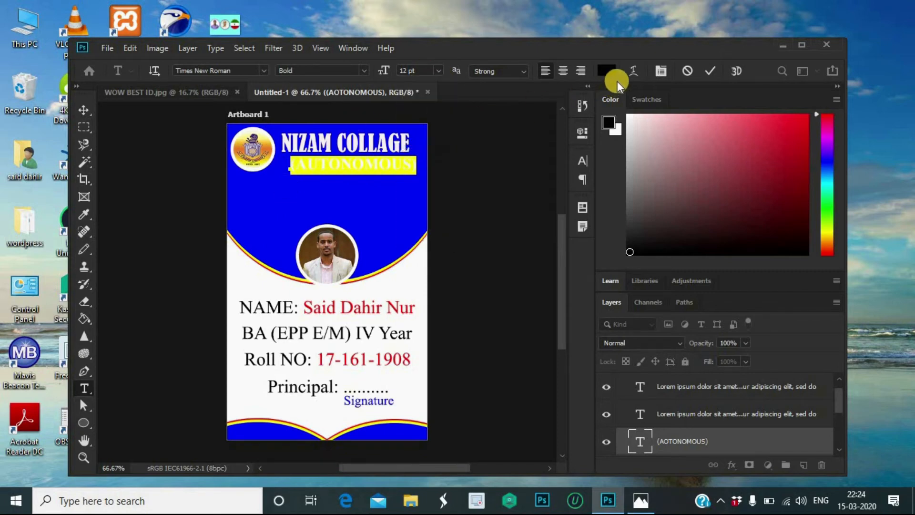
click(607, 71)
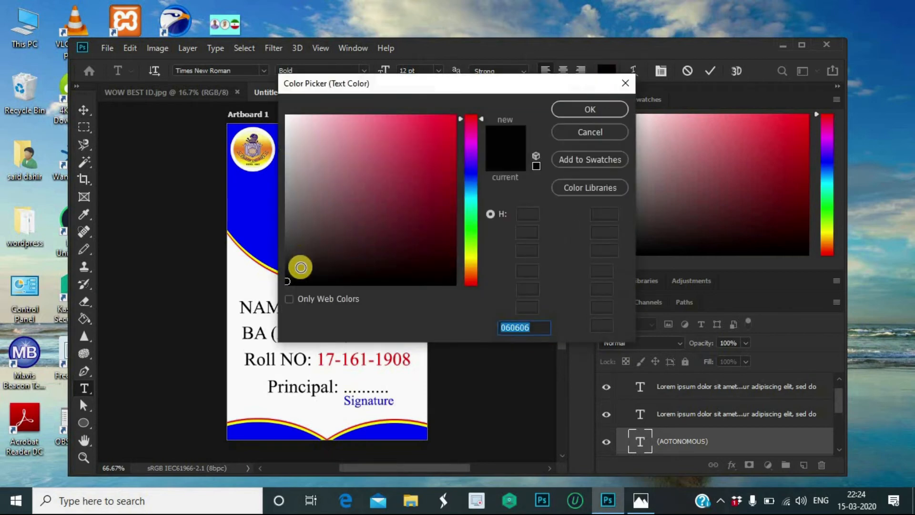
click(286, 284)
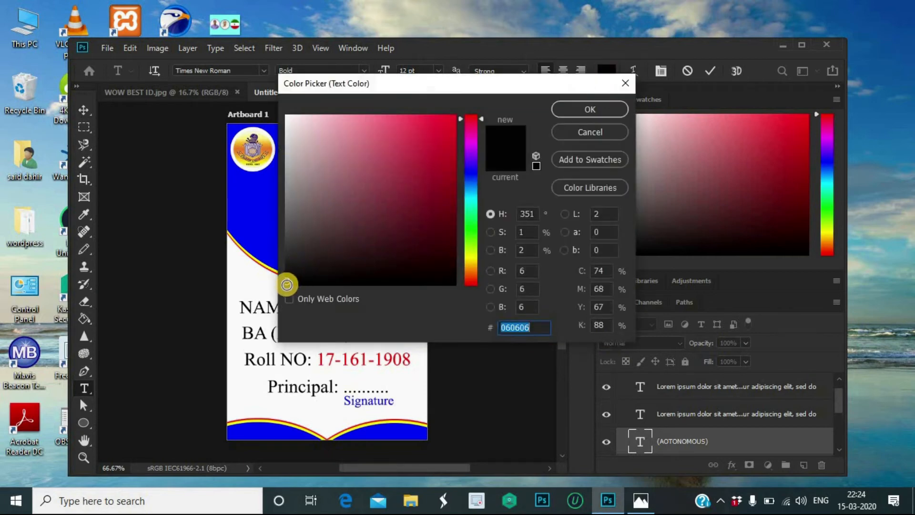
click(598, 111)
click(709, 71)
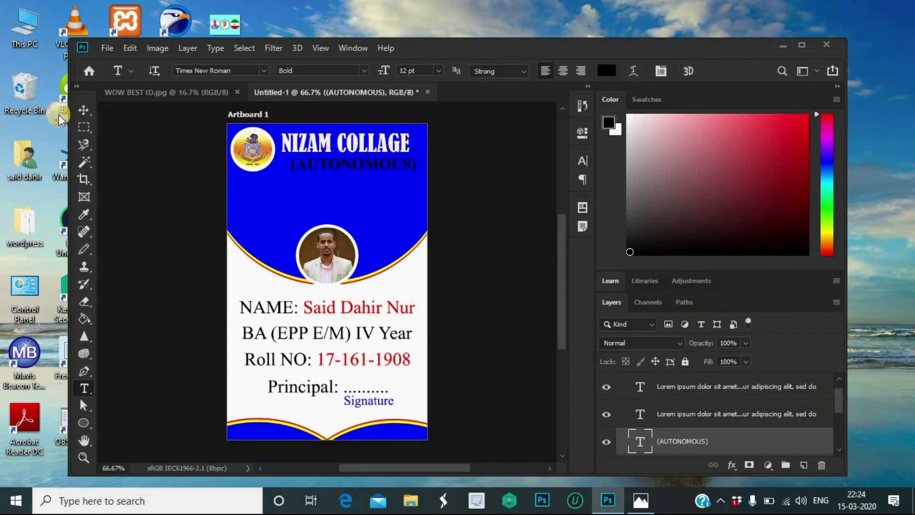
click(85, 109)
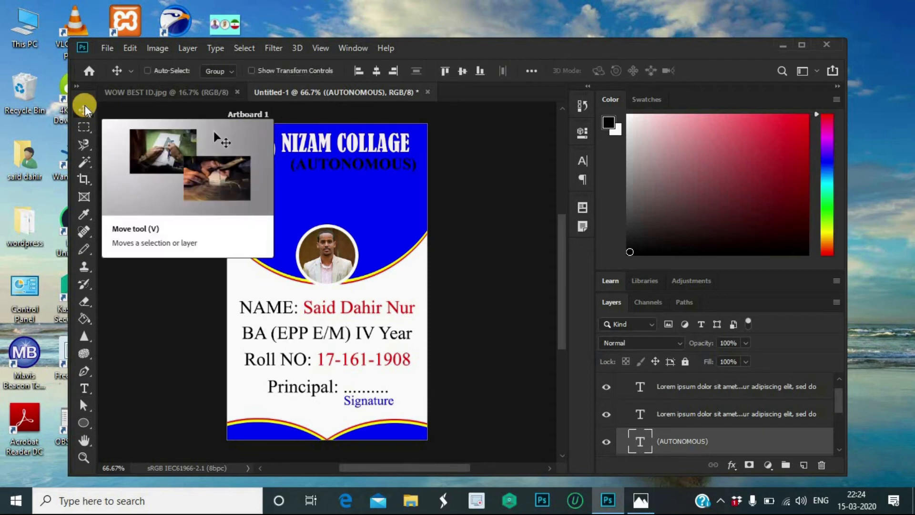
key(shift+Left)
key(shift+Left)
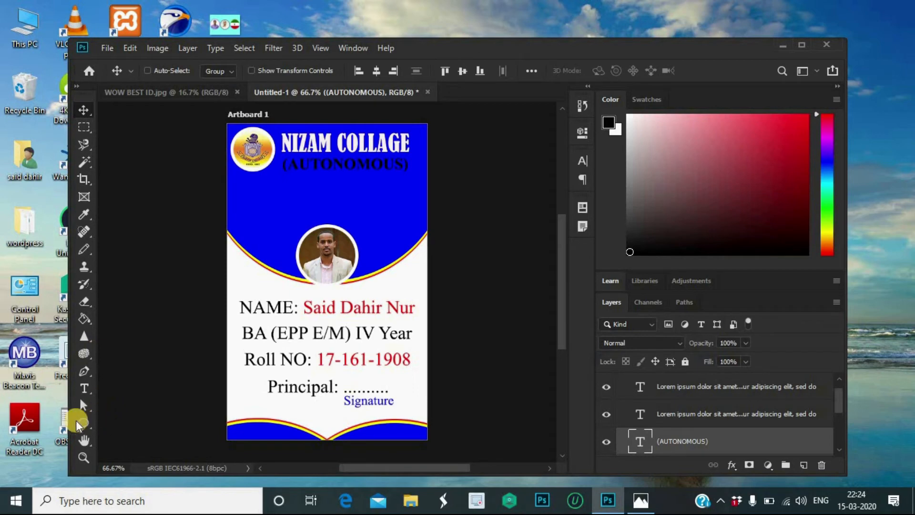
Step: Type 'STUDENT IDENTITY CARD' as a new text line below the subtitle
click(85, 389)
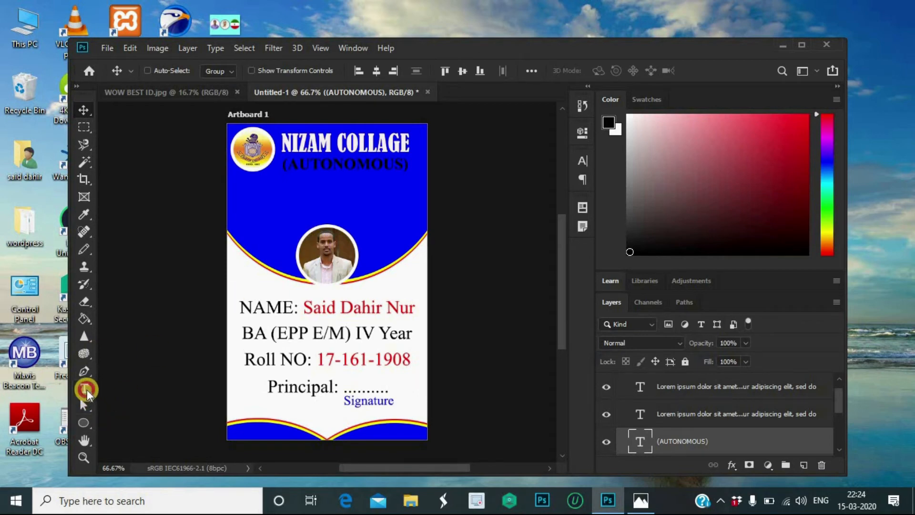
click(254, 191)
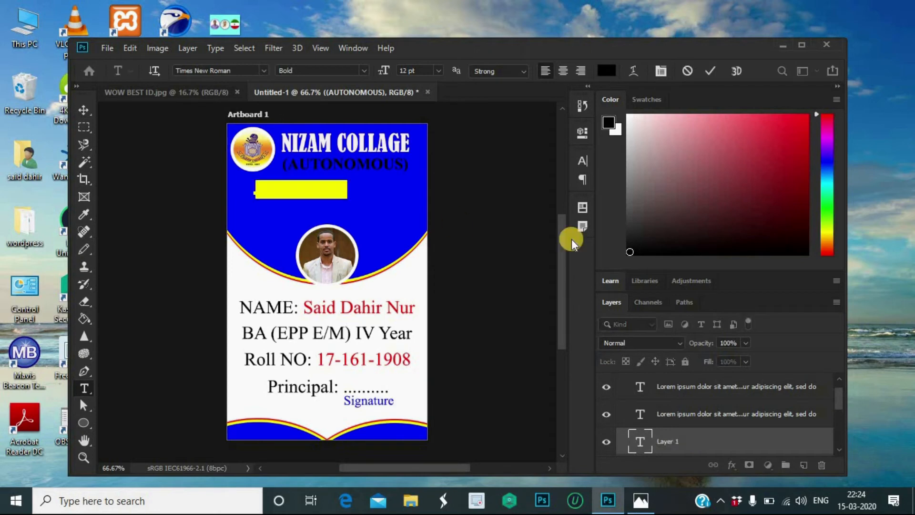
key(BackSpace)
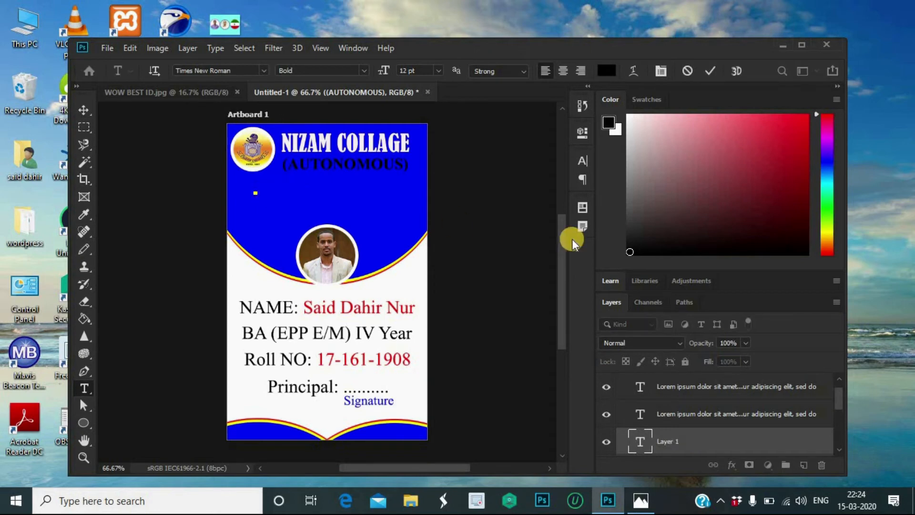
text(S)
key(BackSpace)
text(S)
key(BackSpace)
text(STUDENT)
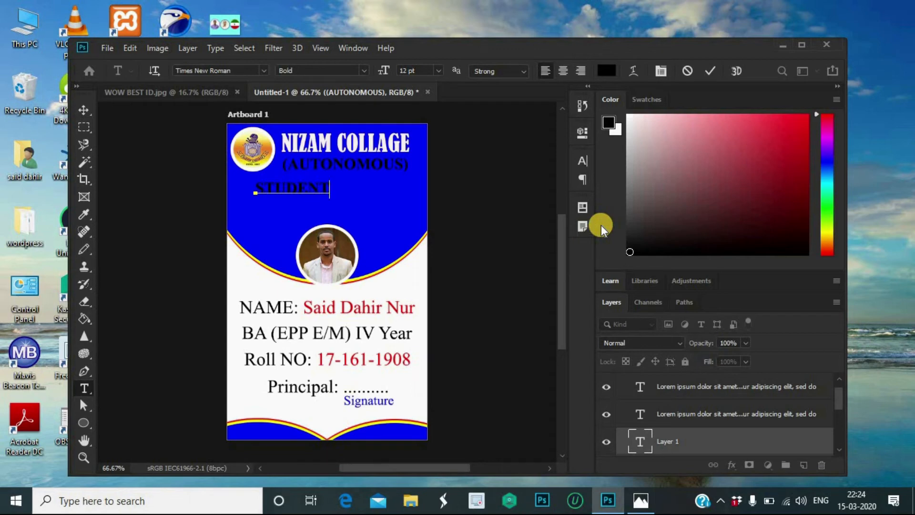
text( IDENTITY)
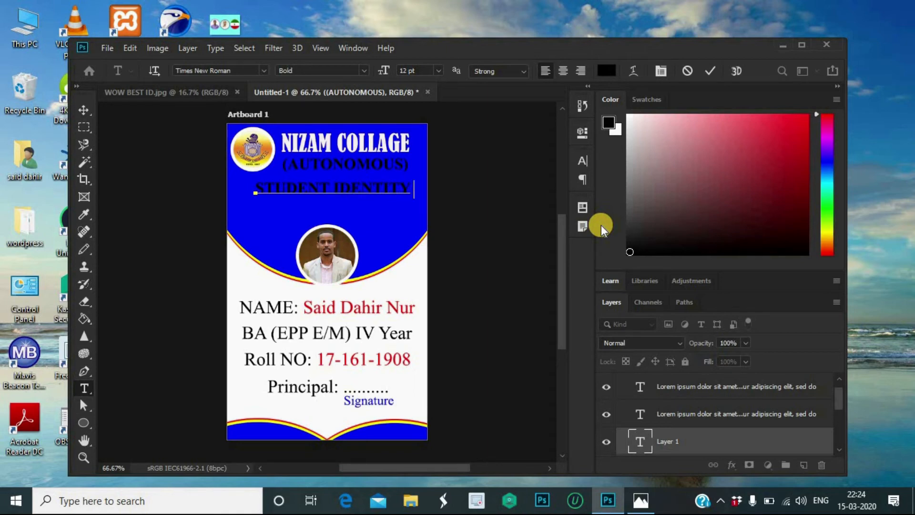
text( CARD)
click(712, 71)
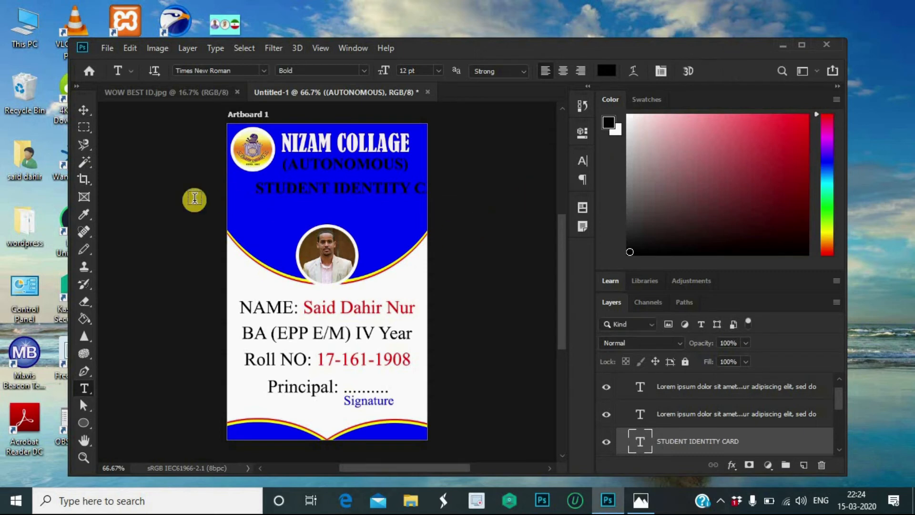
Step: Nudge STUDENT IDENTITY CARD left and narrow it to fit centred under (AUTONOMOUS)
click(82, 106)
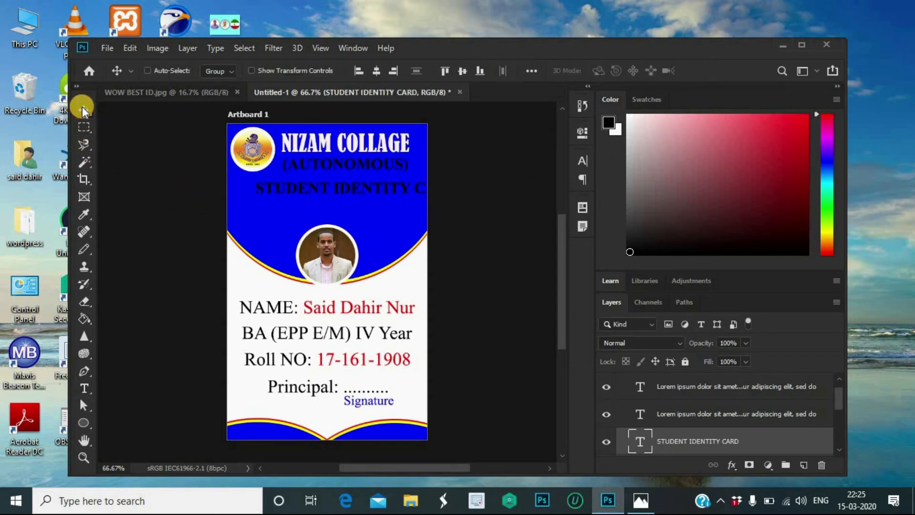
key(shift+Left)
key(shift+Left)
key(shift+Left)
key(shift+Left)
key(shift+Left)
key(shift+Left)
key(shift+Left)
key(shift+Left)
key(shift+Left)
key(shift+Left)
key(shift+Left)
key(ctrl)
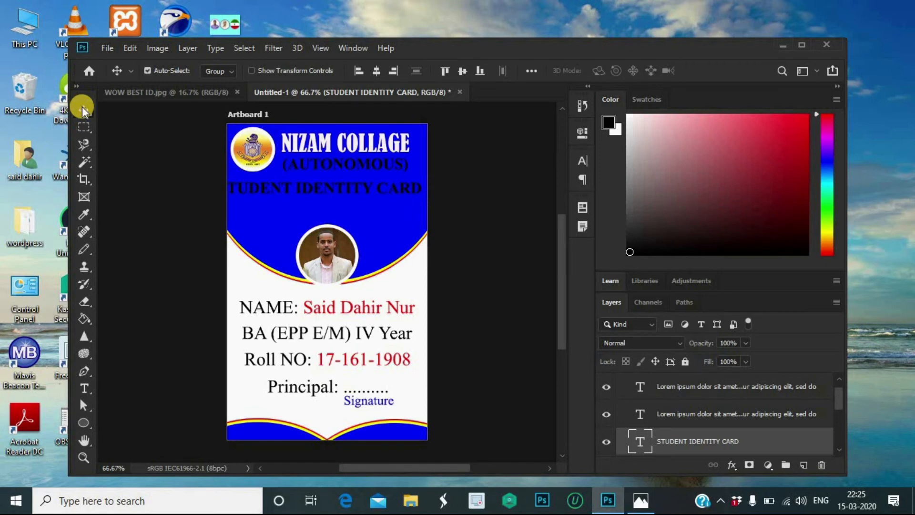
key(ctrl+t)
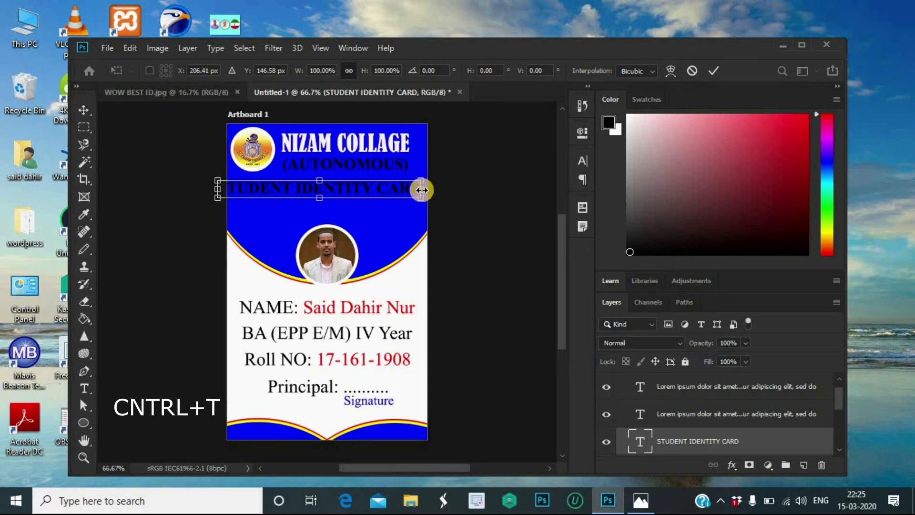
drag(421, 190, 394, 192)
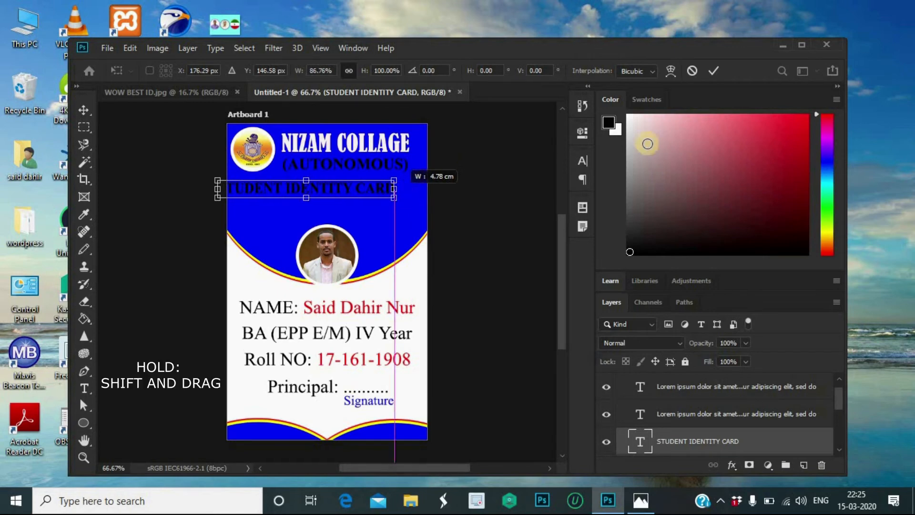
click(713, 71)
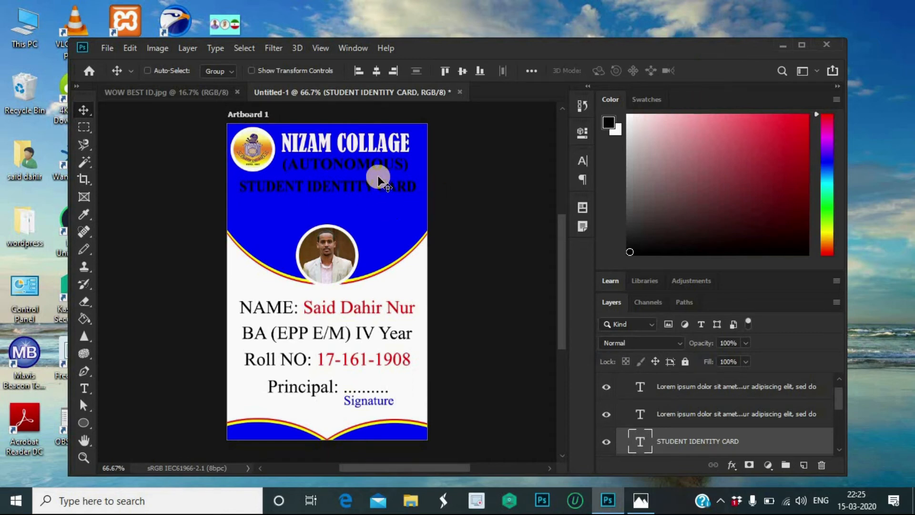
Step: Colour the STUDENT IDENTITY CARD text red (d40d0d)
double_click(376, 190)
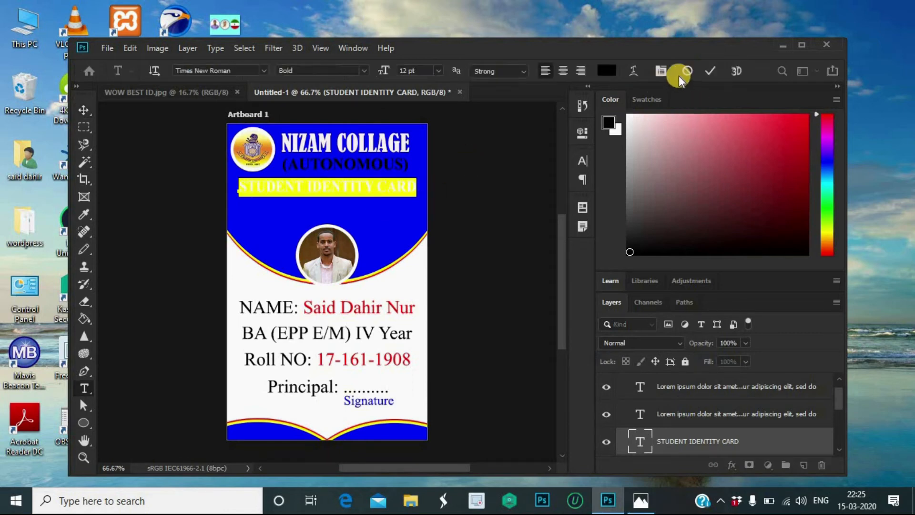
click(604, 72)
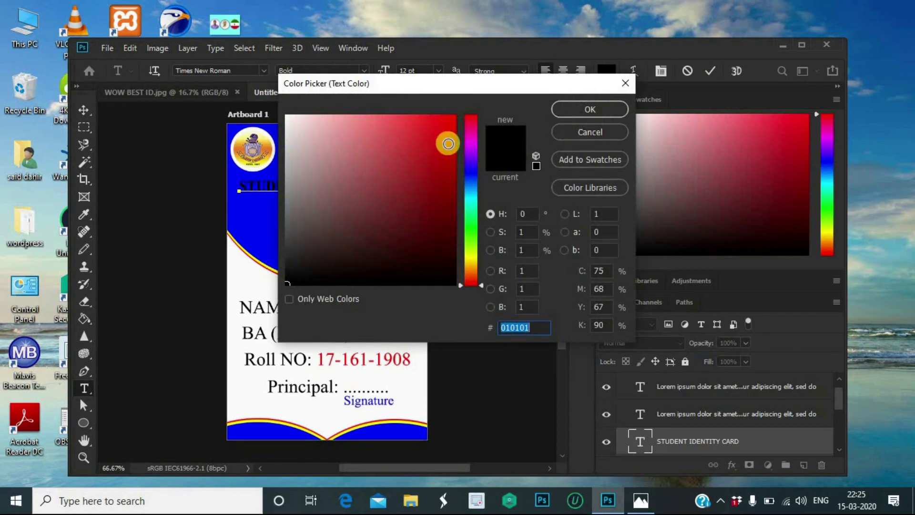
click(445, 143)
click(570, 110)
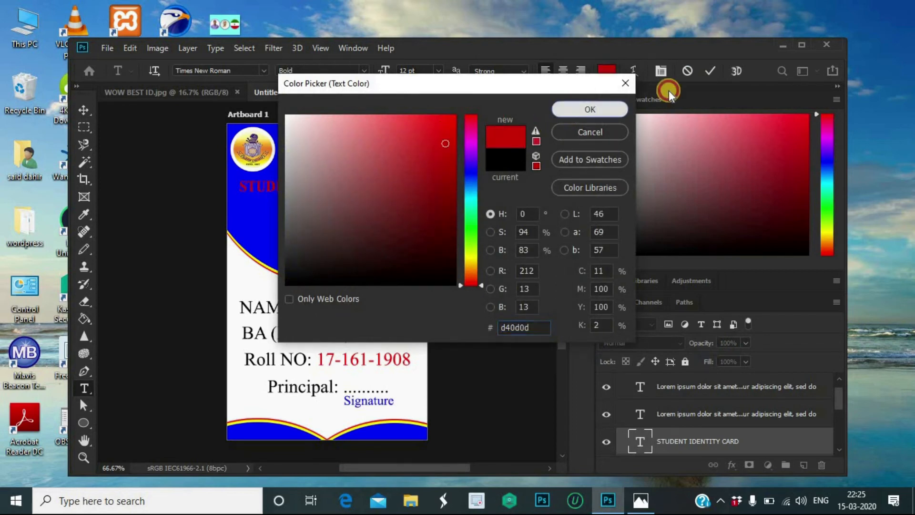
click(711, 68)
key(v)
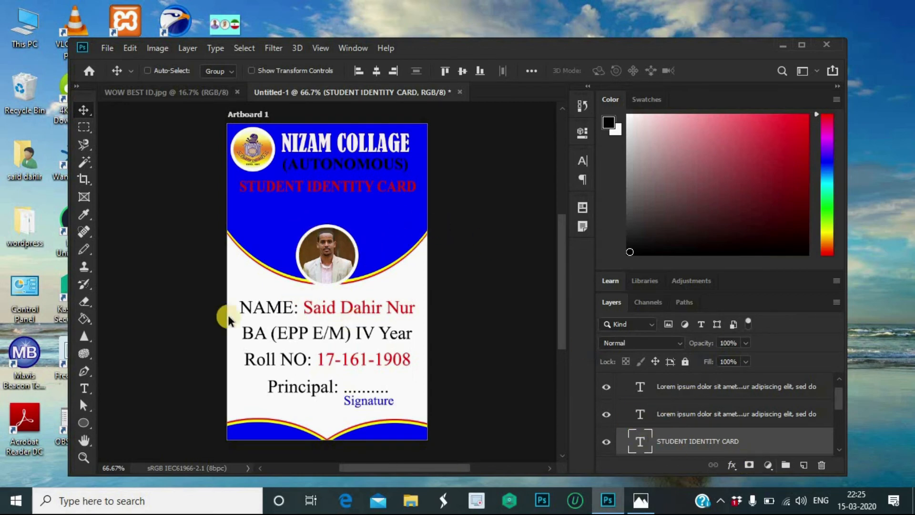
Step: Add a '2019-2020' line under the red heading in near-black 14 pt
click(83, 388)
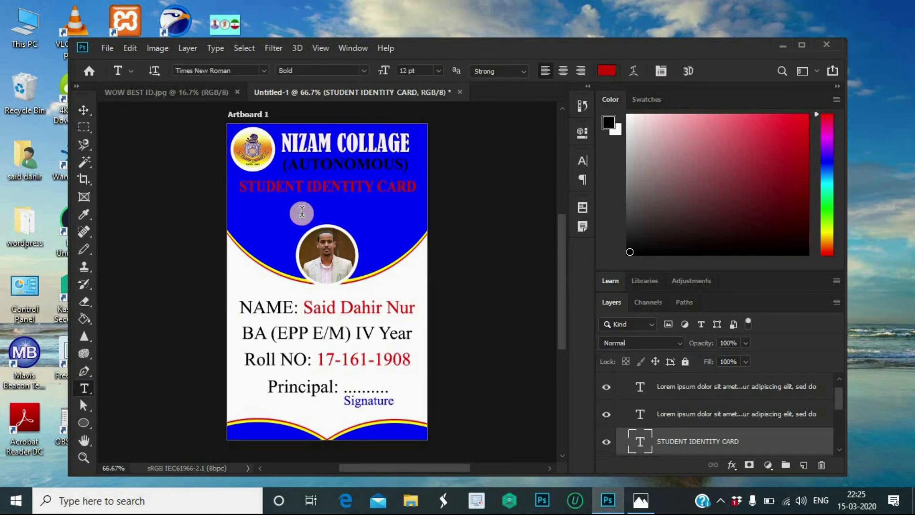
click(301, 211)
key(BackSpace)
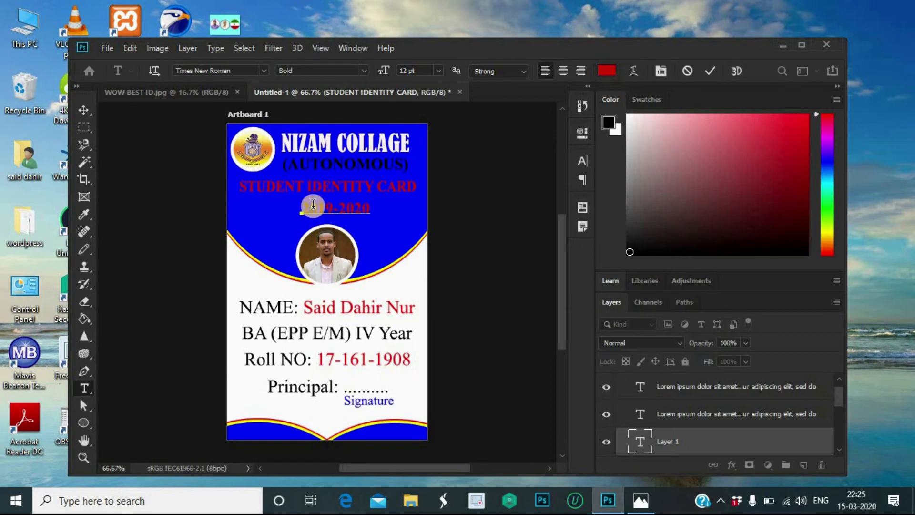
drag(376, 209, 283, 213)
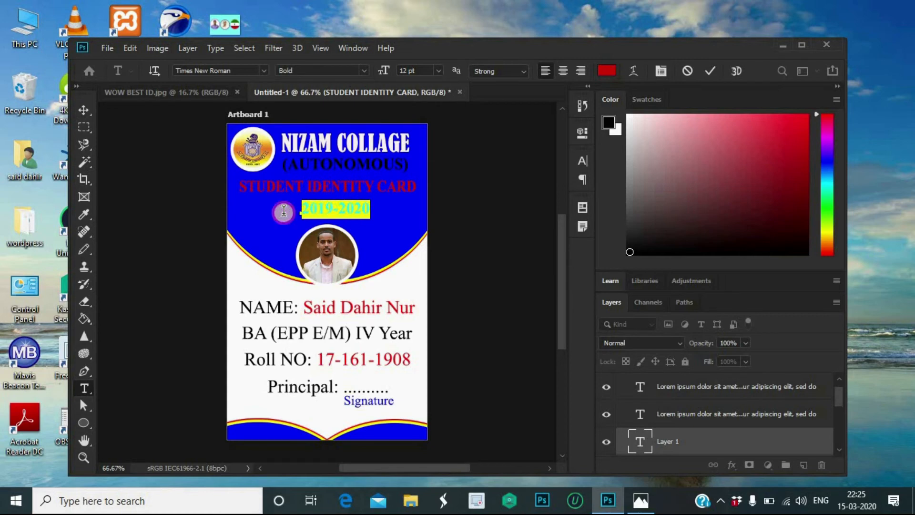
click(437, 69)
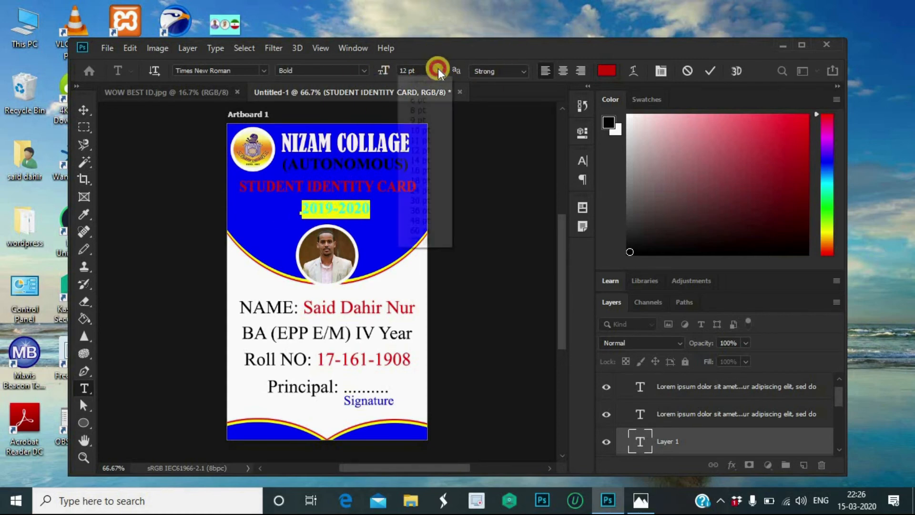
click(428, 160)
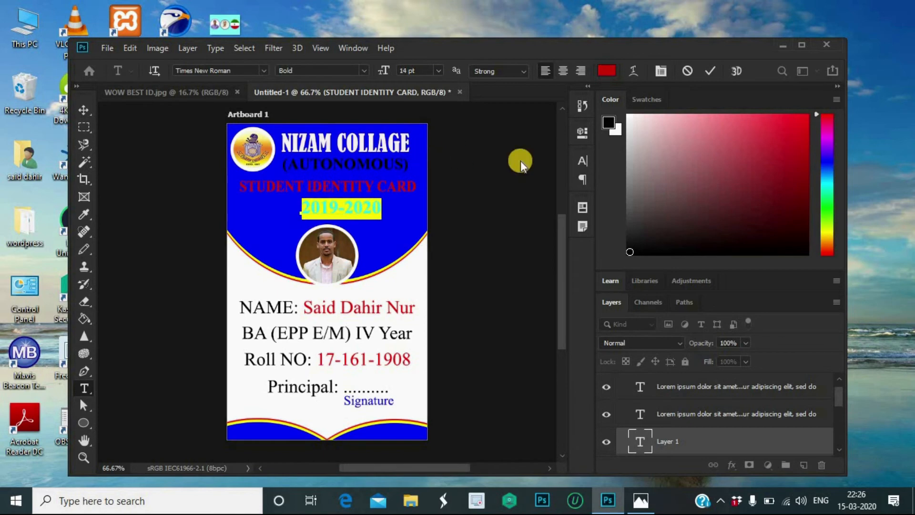
click(608, 70)
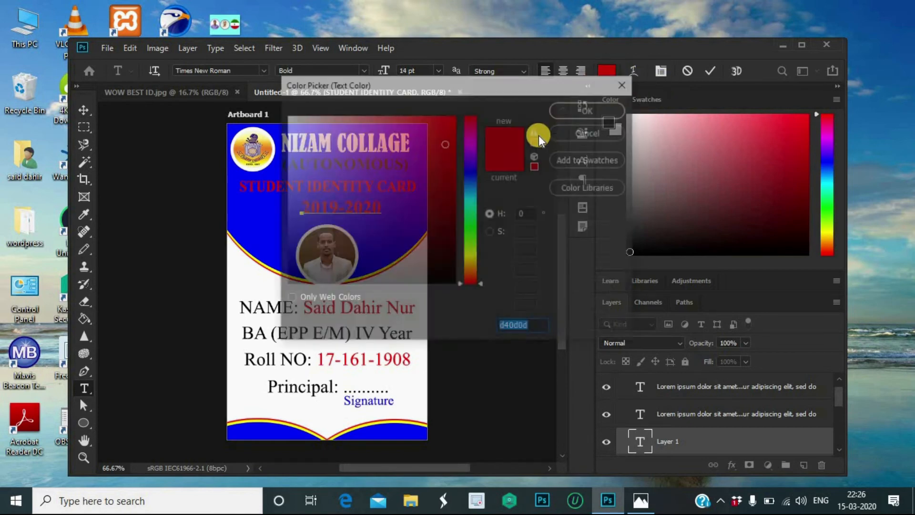
click(286, 283)
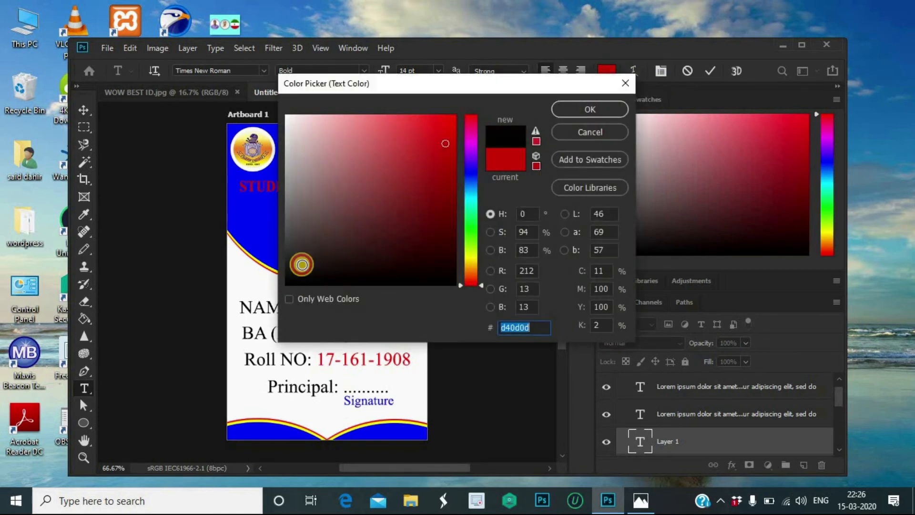
click(574, 108)
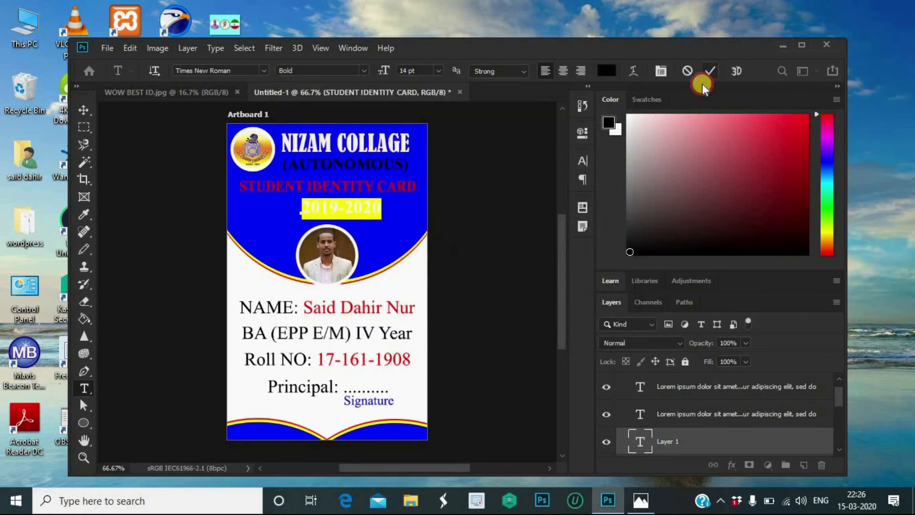
click(709, 72)
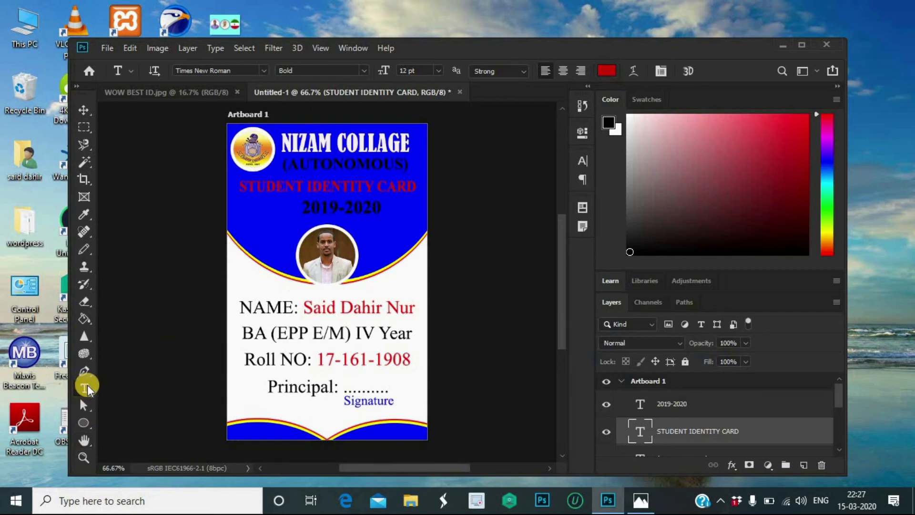
Step: Draw a thin 8 × 123 px rounded rectangle on the blue area left of the photo
click(84, 422)
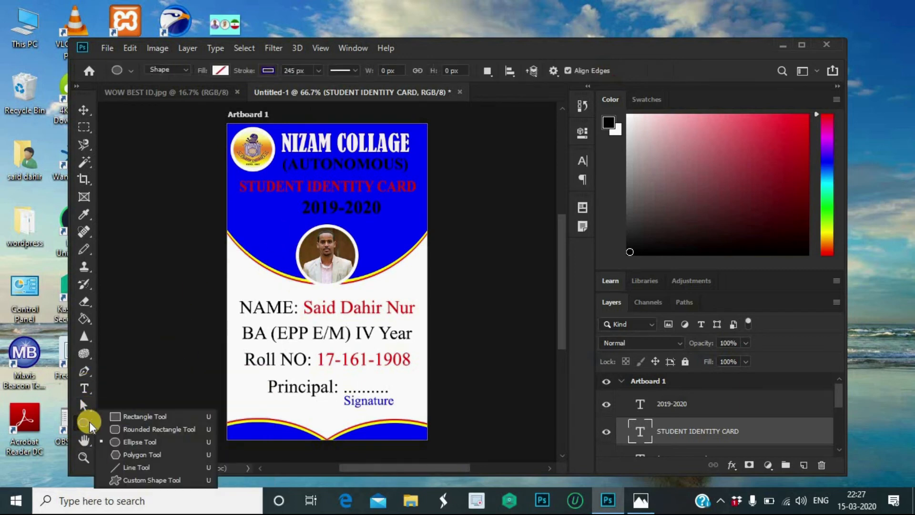
click(135, 430)
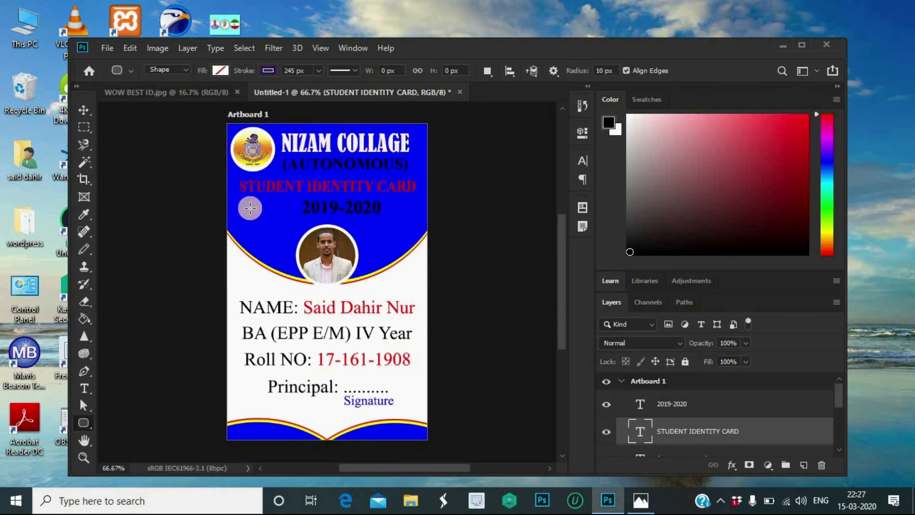
drag(246, 202, 245, 256)
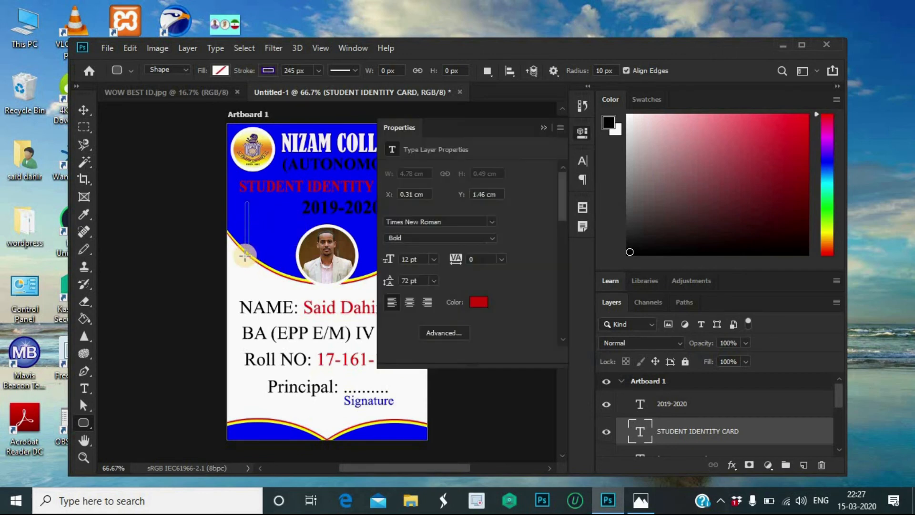
Step: Fill the thin rounded bar with yellow from the swatches
click(545, 126)
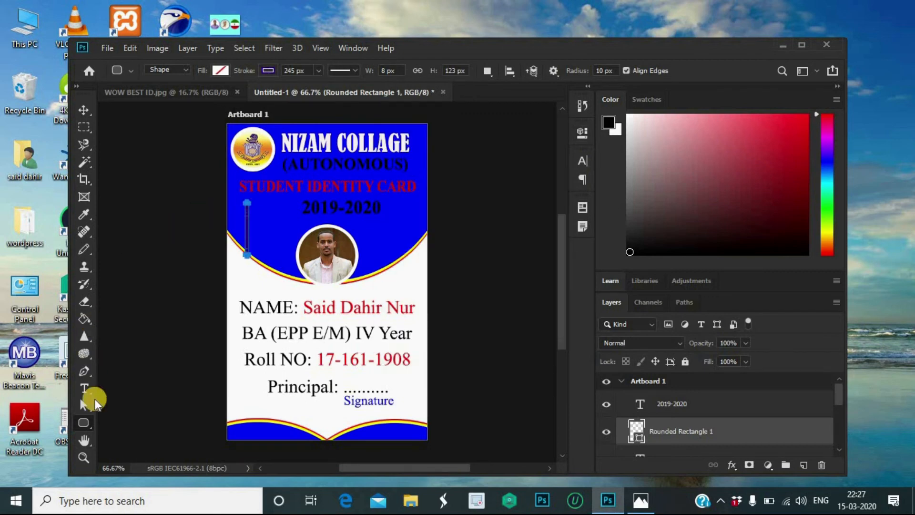
click(219, 70)
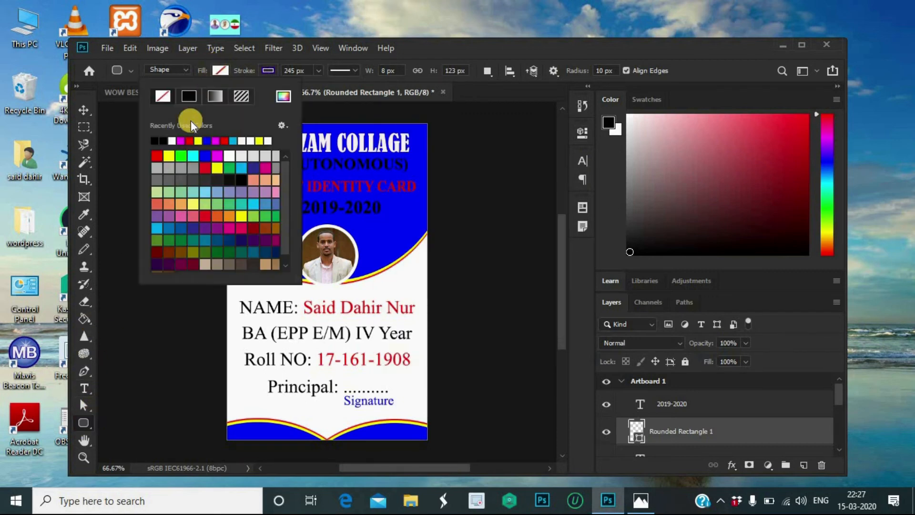
click(172, 153)
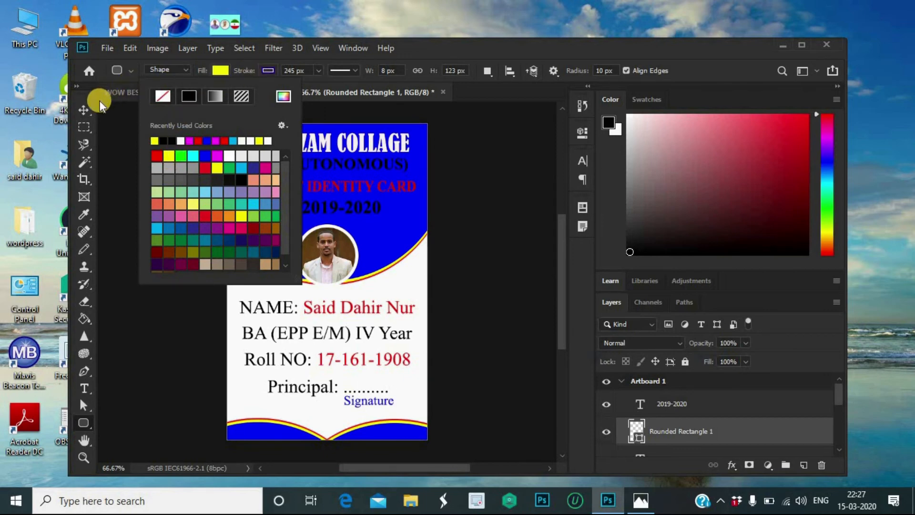
click(87, 108)
click(85, 107)
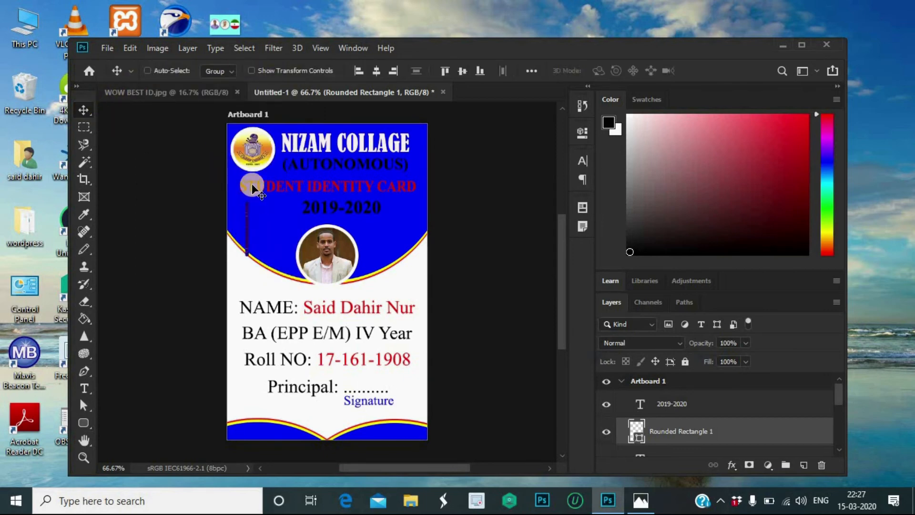
Step: Set the bar's stroke to No Color so it has no outline
click(78, 424)
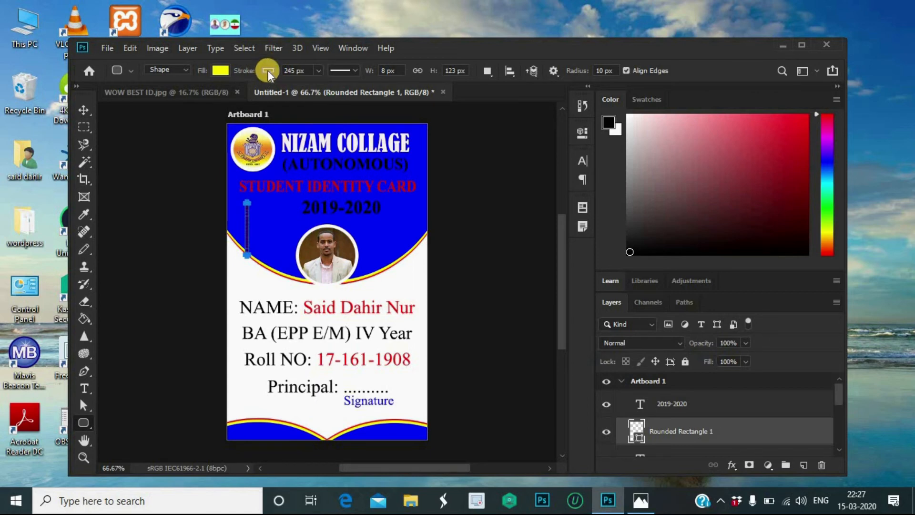
click(267, 71)
click(208, 96)
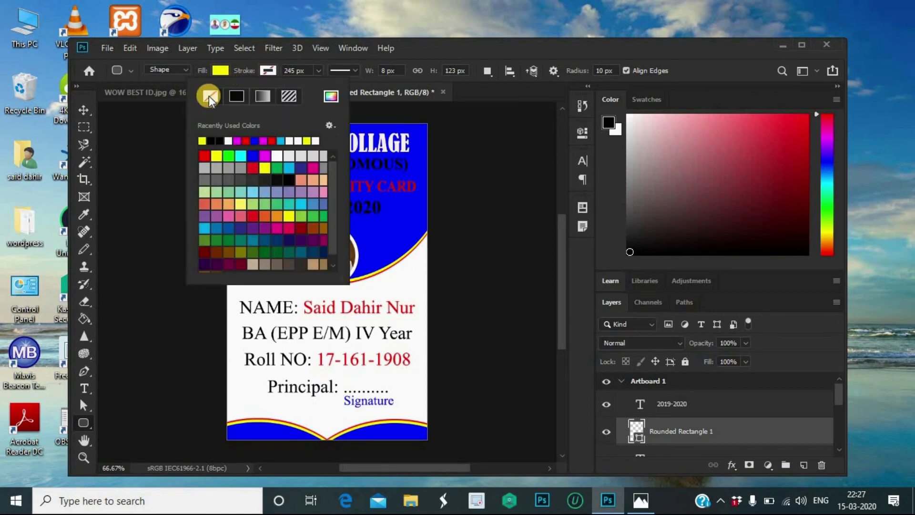
click(79, 107)
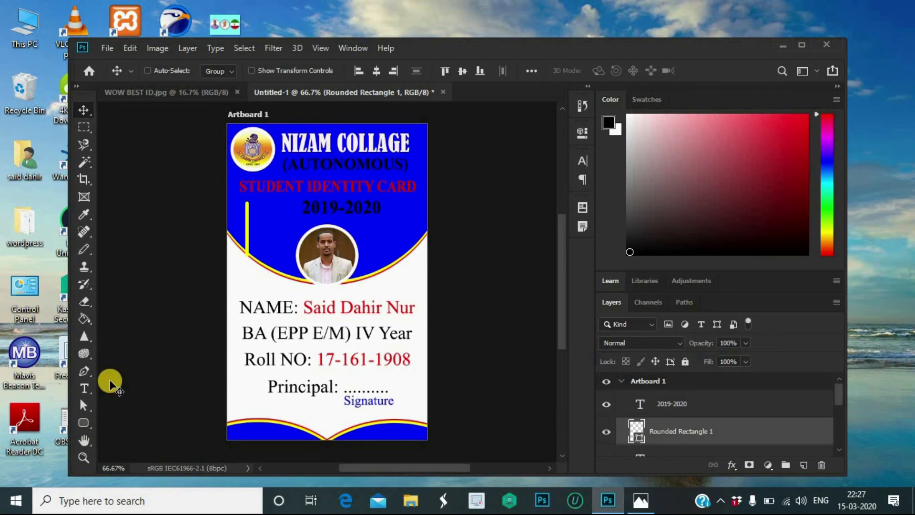
click(85, 422)
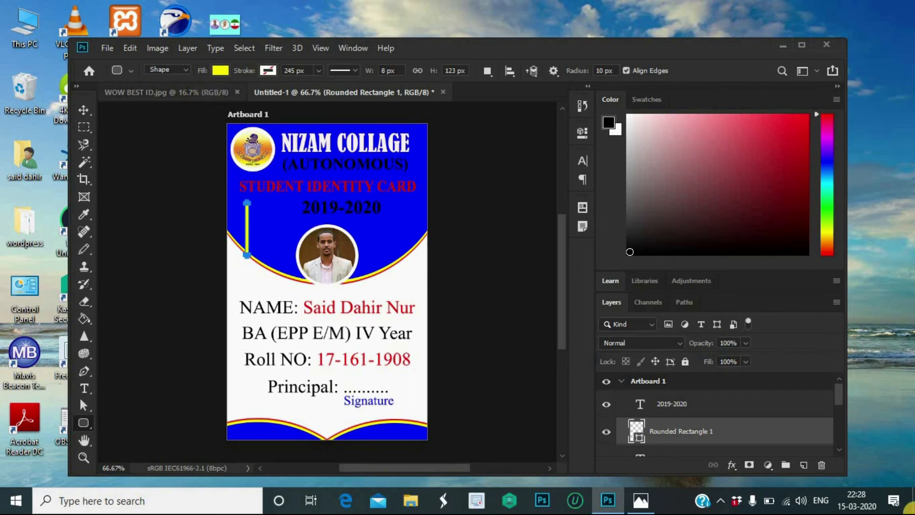
Step: Change the bar's fill colour to white
click(221, 70)
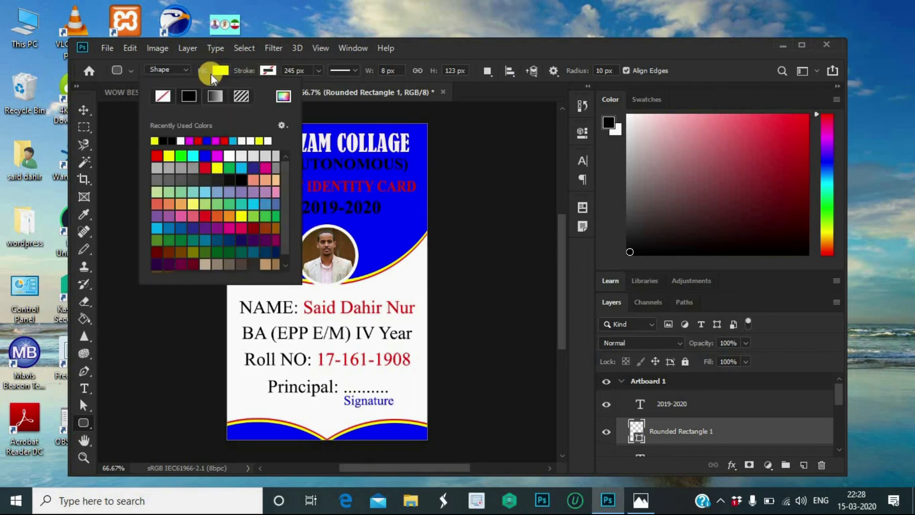
click(181, 140)
click(85, 109)
Step: Move the white bar left of the year and Alt-drag copies of it just to its right
drag(231, 259, 255, 227)
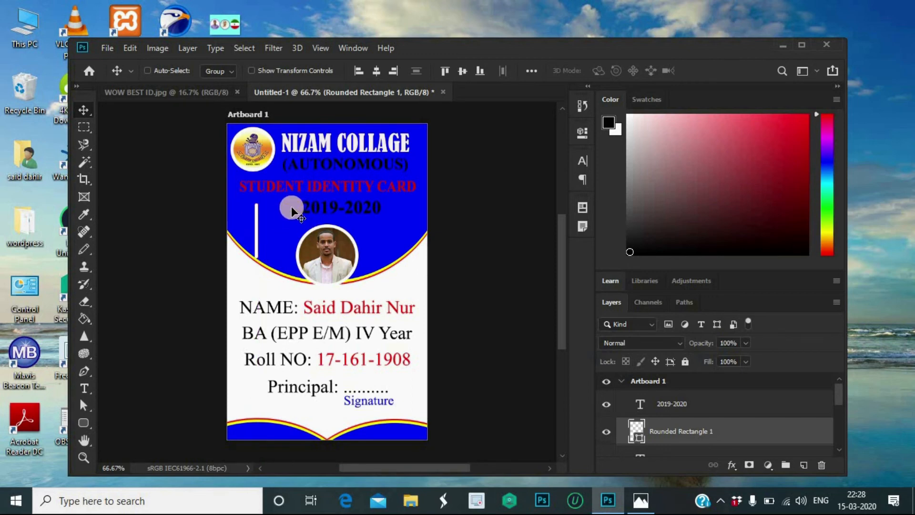
click(266, 230)
drag(265, 230, 280, 232)
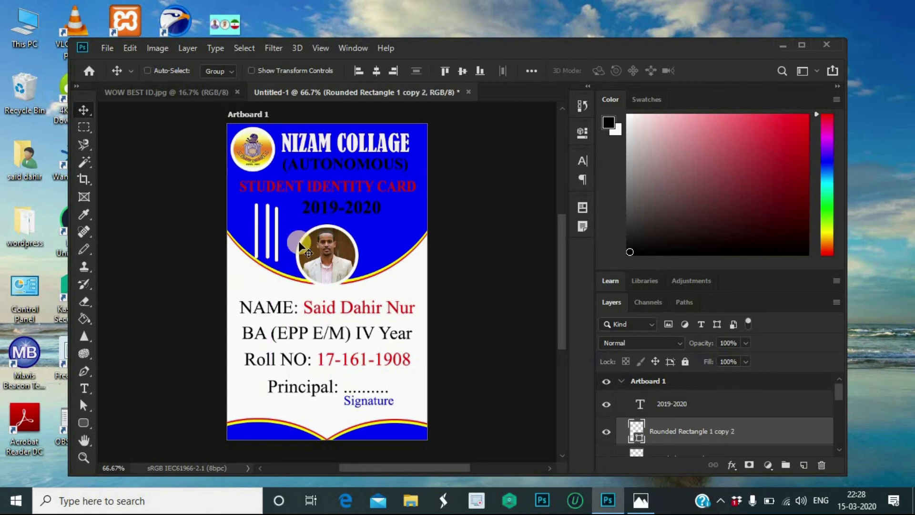
Step: Recolour the Rounded Rectangle 1 copy bar yellow
scroll(749, 409, down, 1)
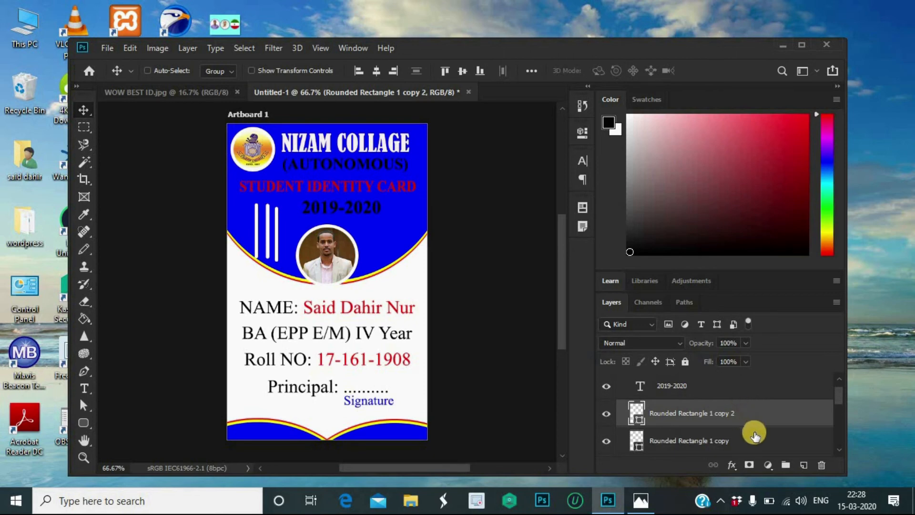
scroll(755, 435, down, 1)
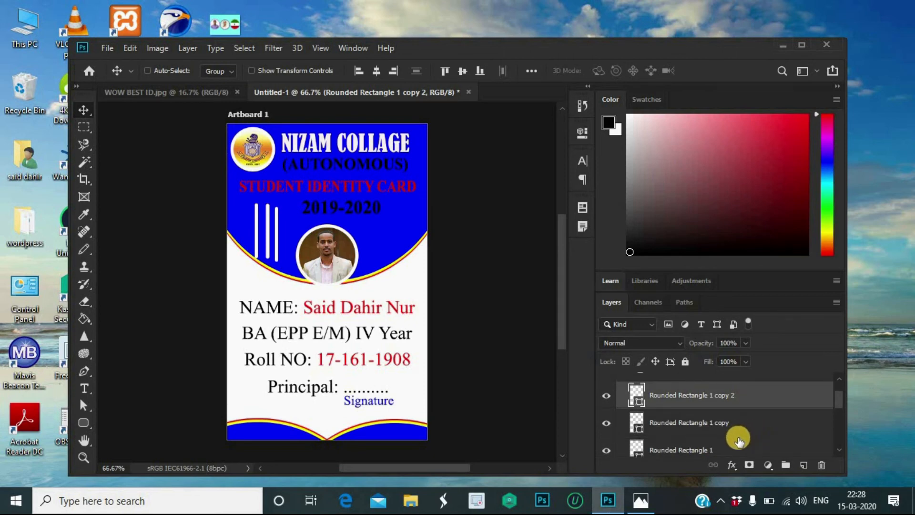
scroll(738, 438, down, 1)
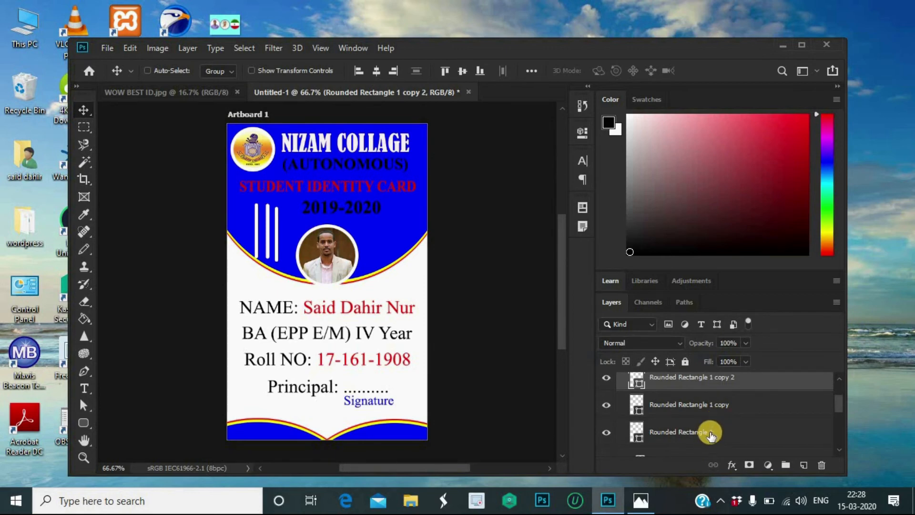
click(710, 434)
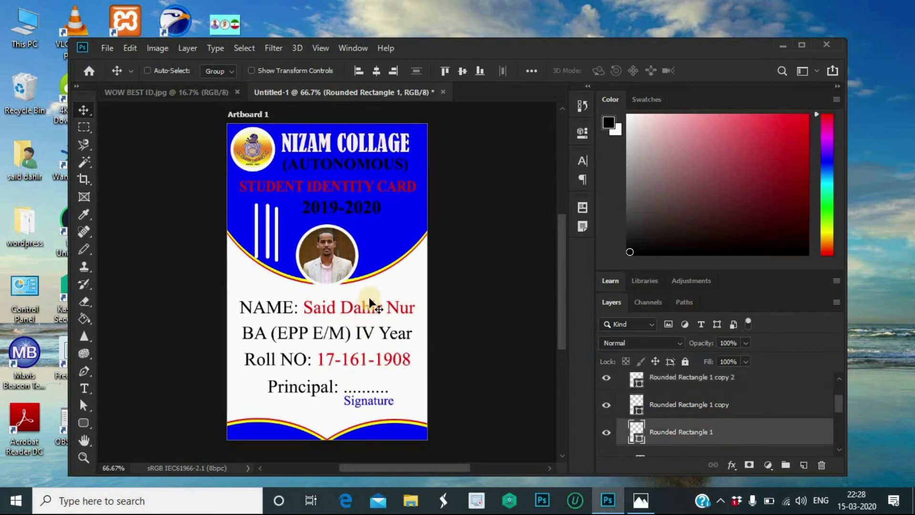
click(706, 408)
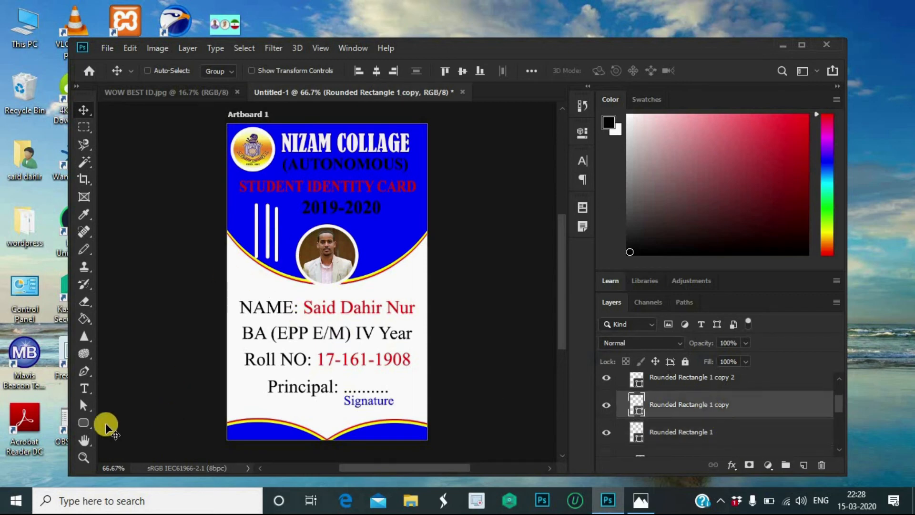
click(84, 422)
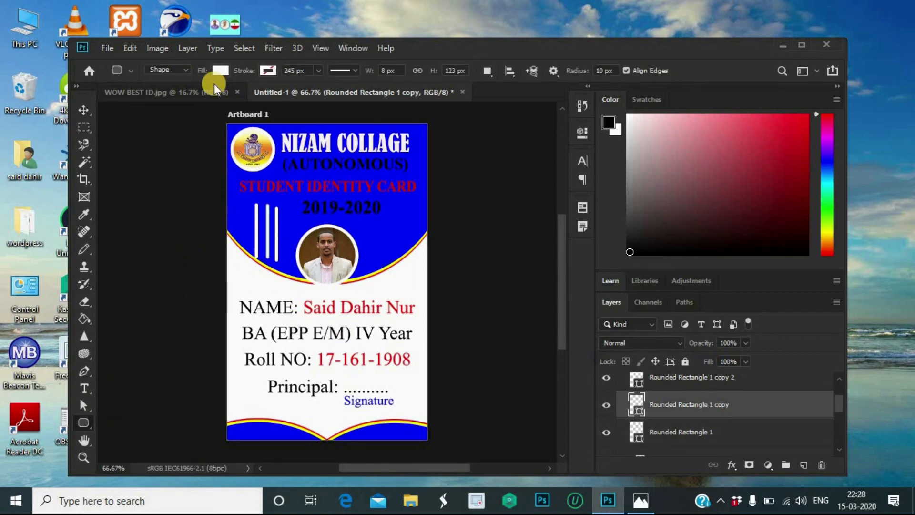
click(221, 68)
click(161, 140)
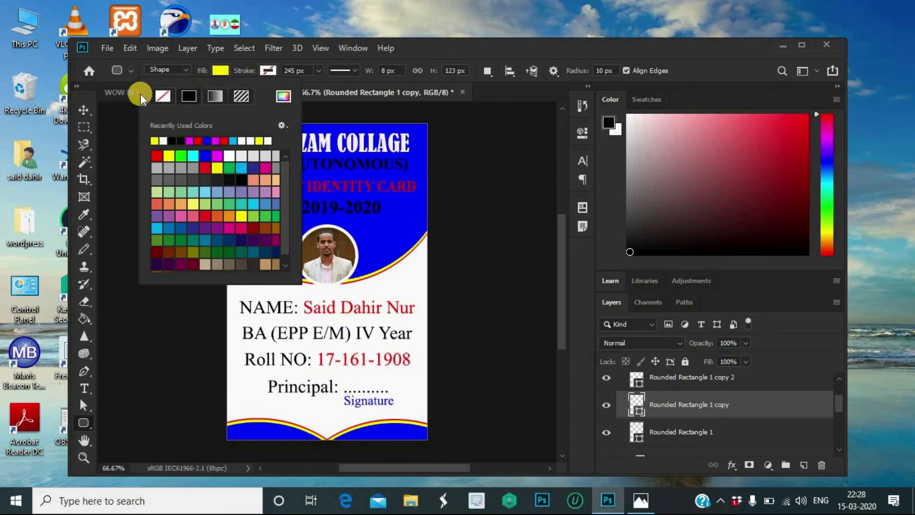
click(88, 111)
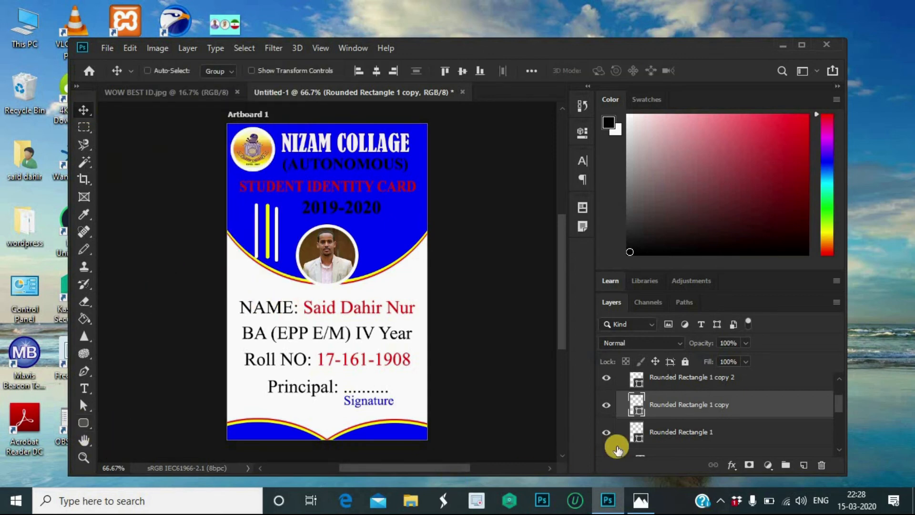
Step: Recolour the Rounded Rectangle 1 copy 2 bar red
click(674, 384)
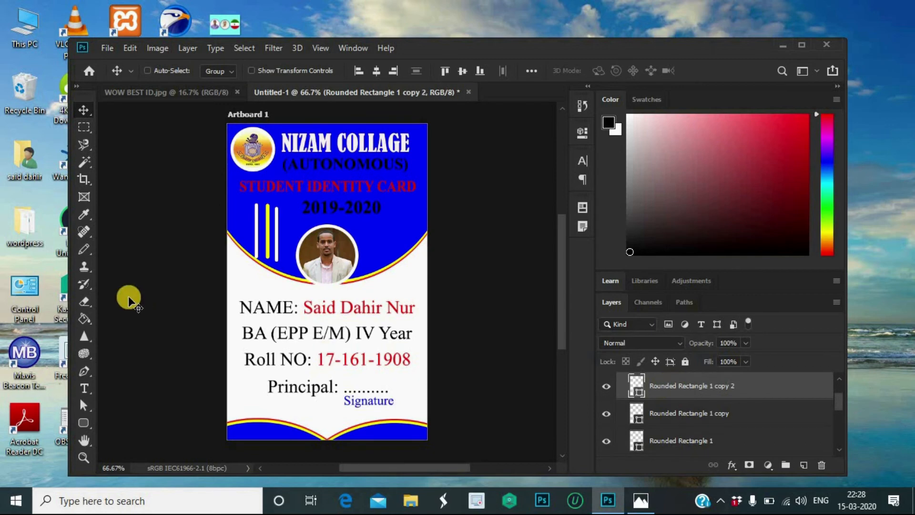
click(81, 426)
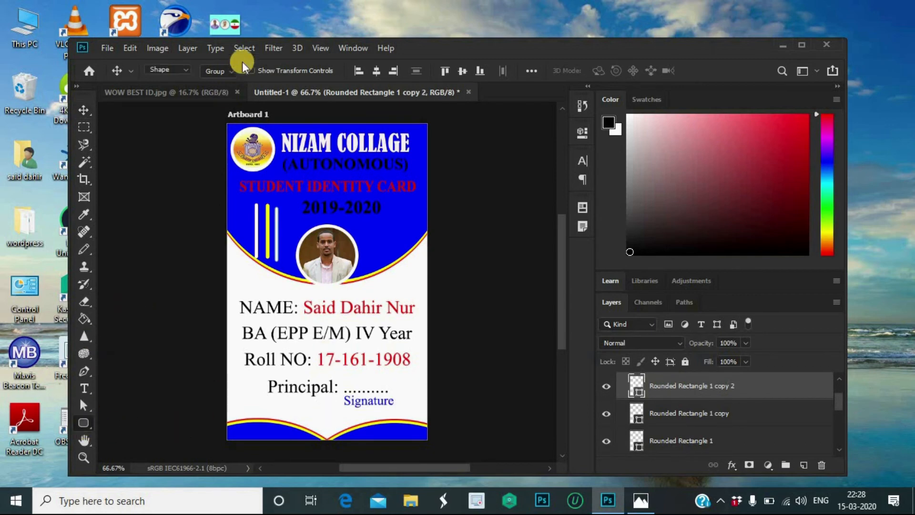
click(222, 70)
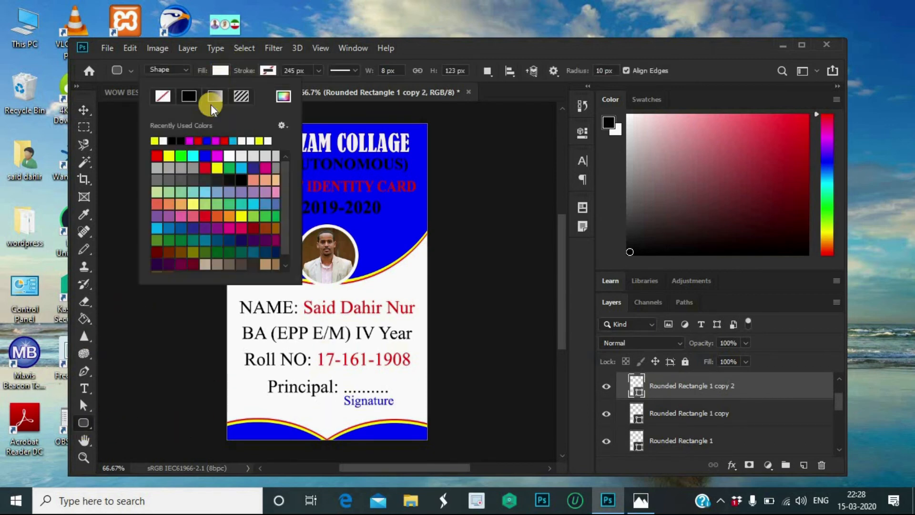
click(199, 141)
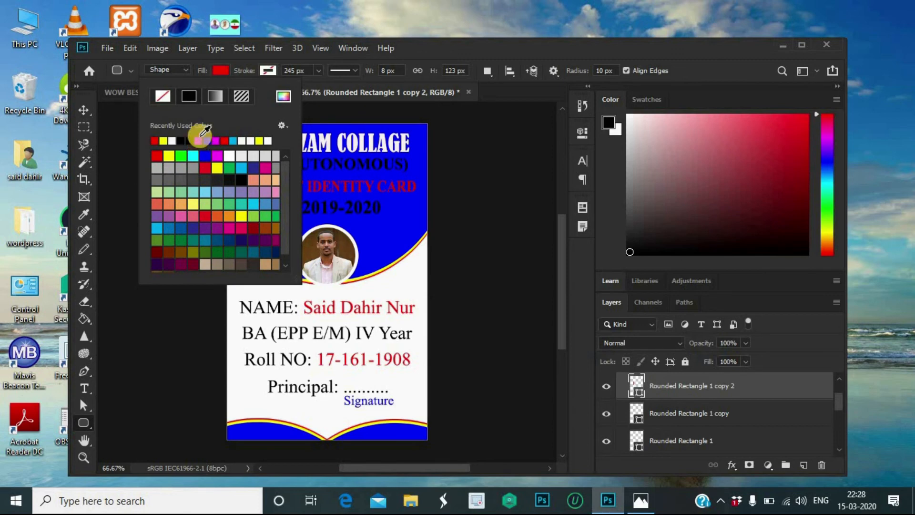
click(82, 107)
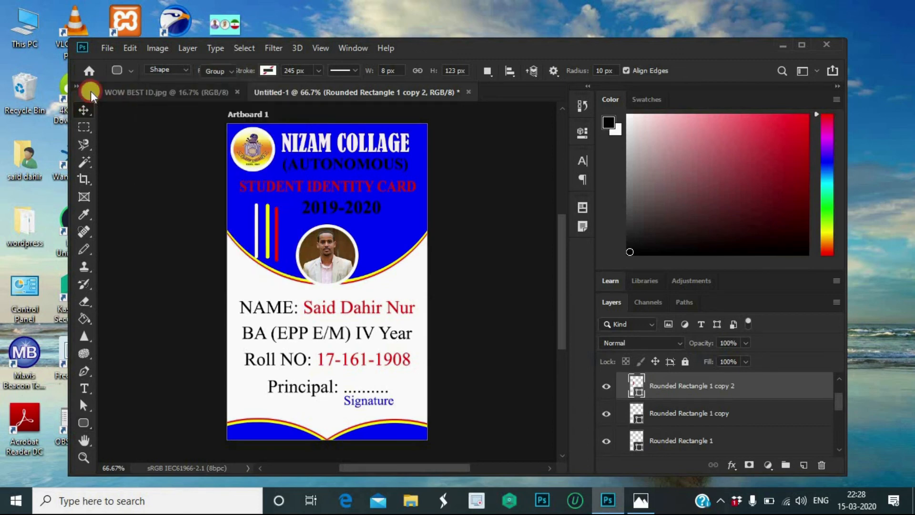
click(84, 109)
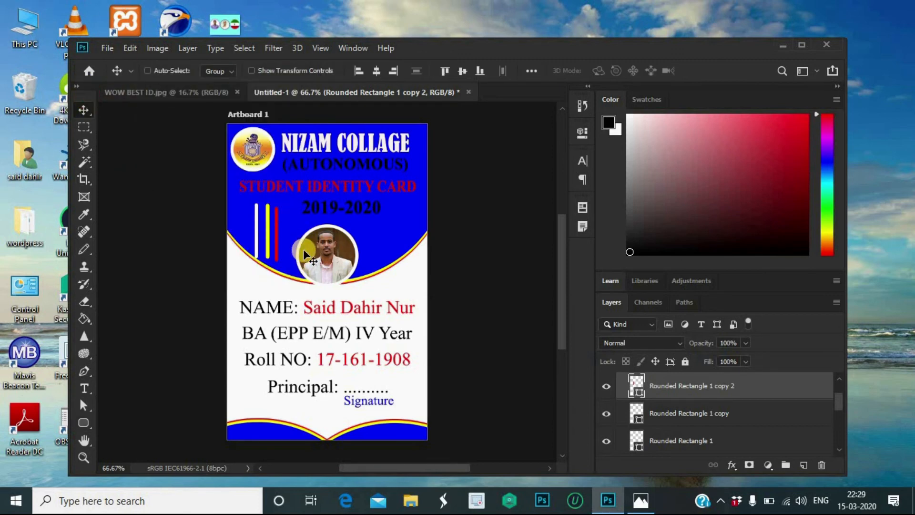
Step: Move the yellow bar further to the left
click(672, 439)
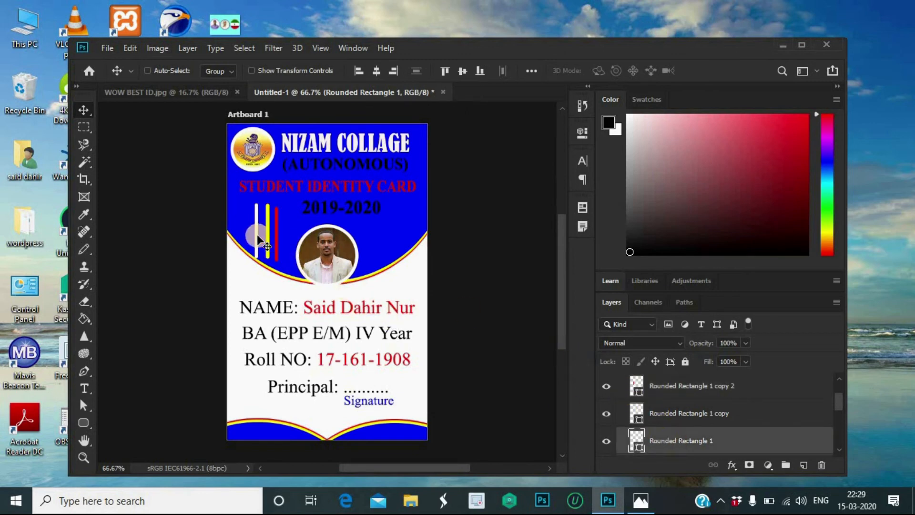
click(705, 405)
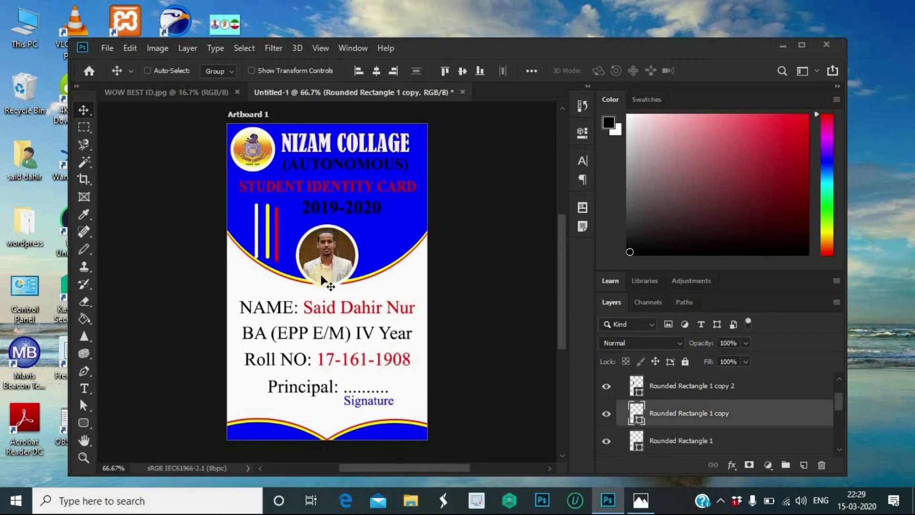
drag(270, 230, 248, 227)
click(248, 231)
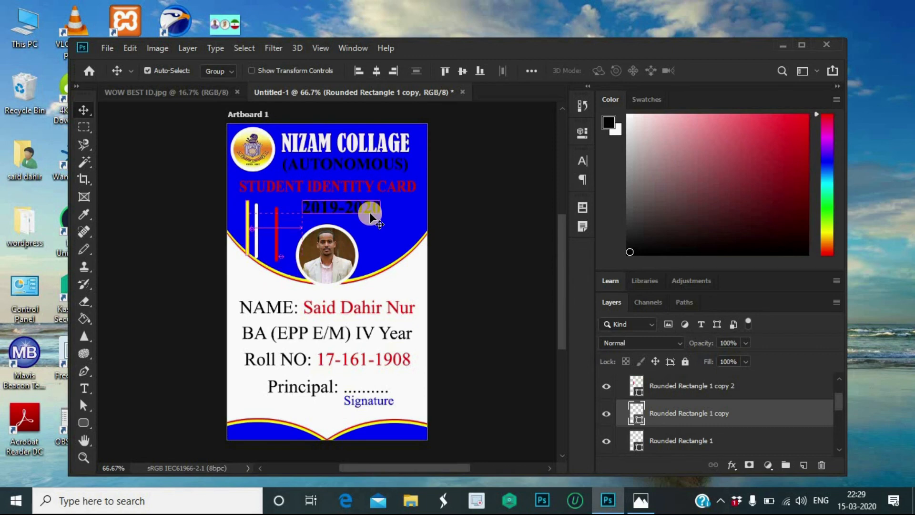
Step: Shorten the yellow bar from the top to about 77% of its height
key(ctrl+t)
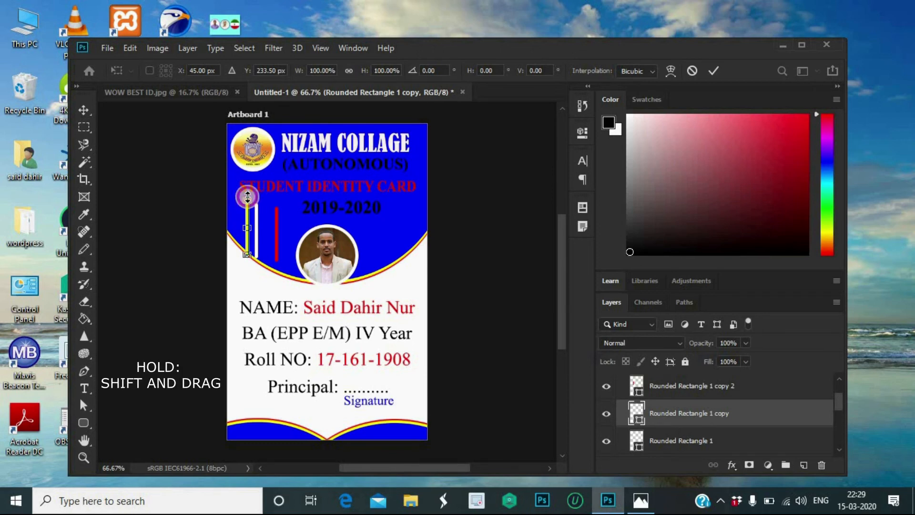
drag(247, 197, 248, 213)
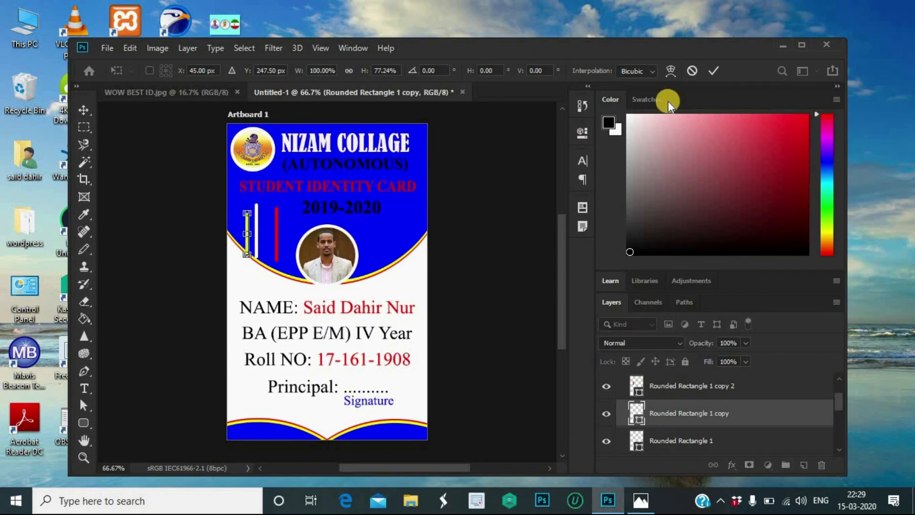
click(712, 71)
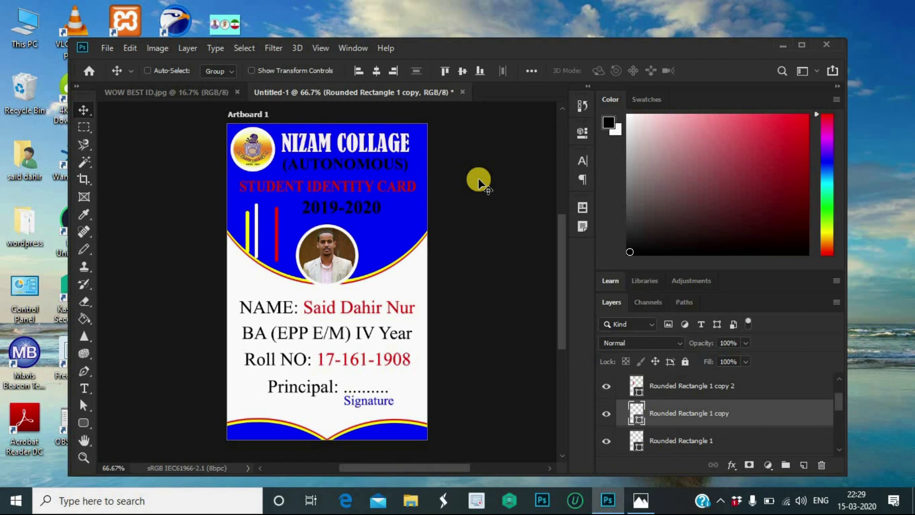
Step: Nudge the yellow bar slightly right, closer to the white bar
click(712, 442)
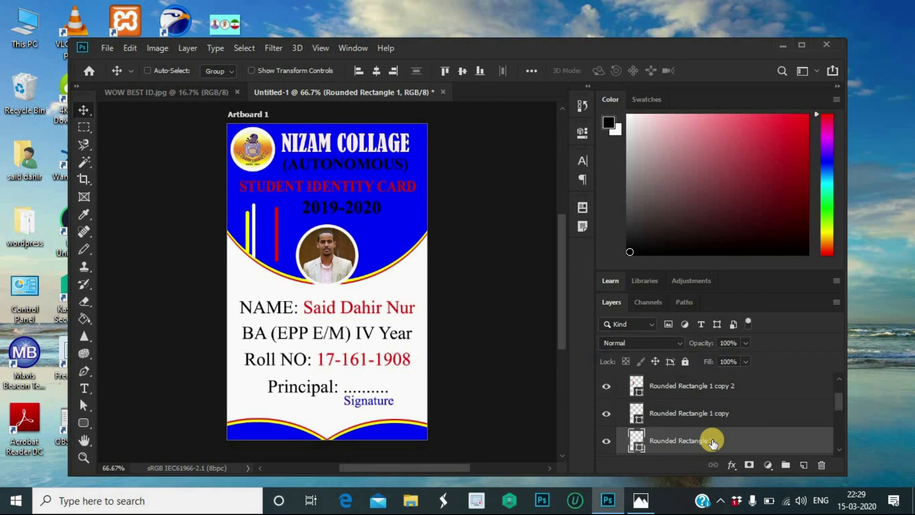
click(726, 417)
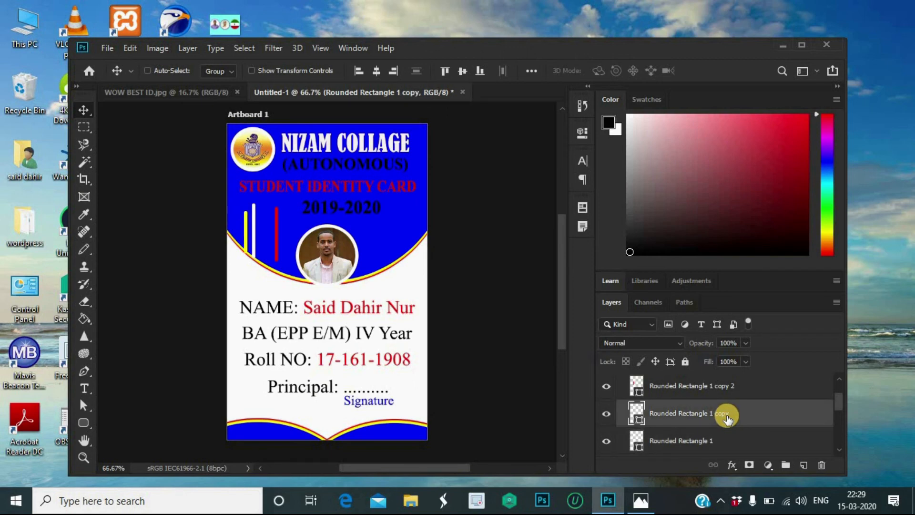
key(Right)
key(Right)
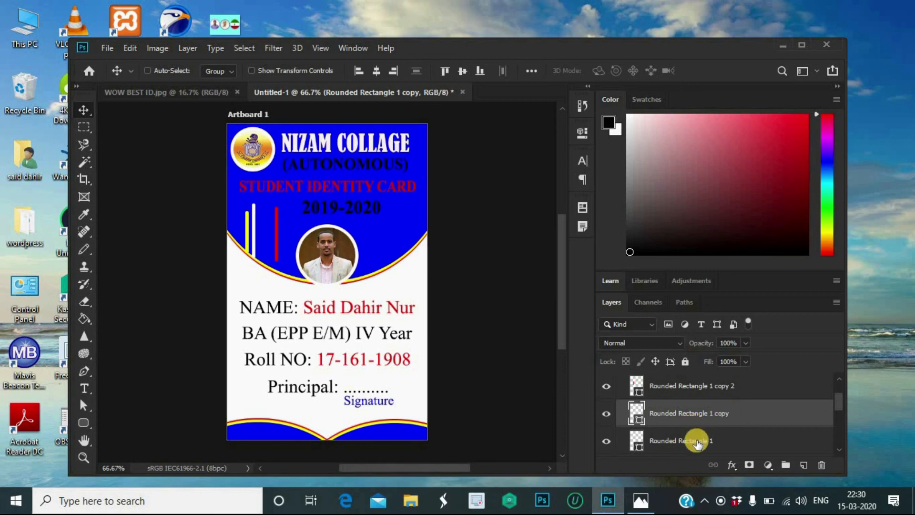
Step: Shift the red bar left toward the white bar and shorten it from the top to about 67%
click(719, 390)
key(shift+Left)
key(shift+Left)
key(shift+Left)
key(shift+Left)
key(shift+Left)
key(shift+Left)
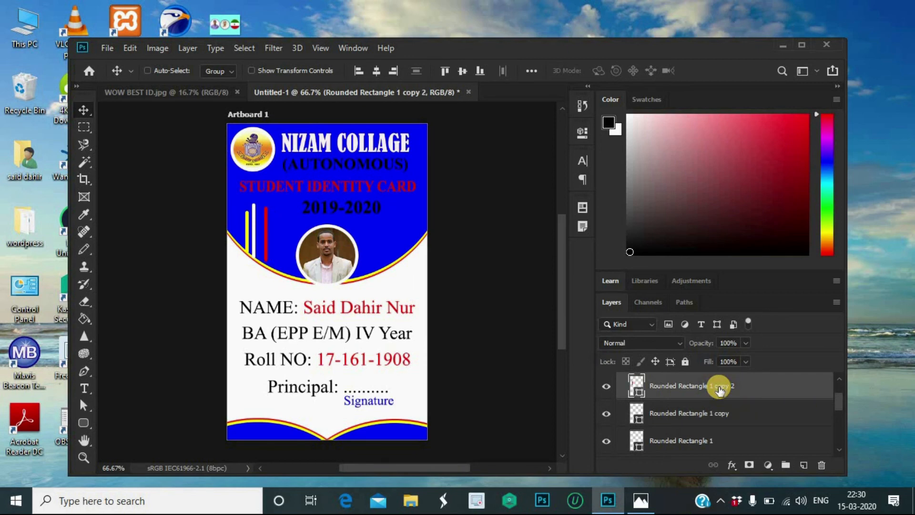
key(shift+Left)
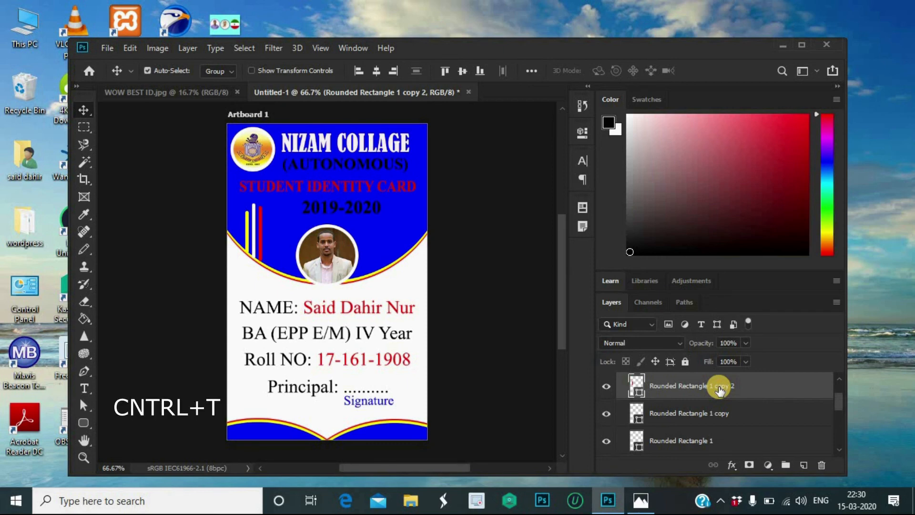
key(ctrl+t)
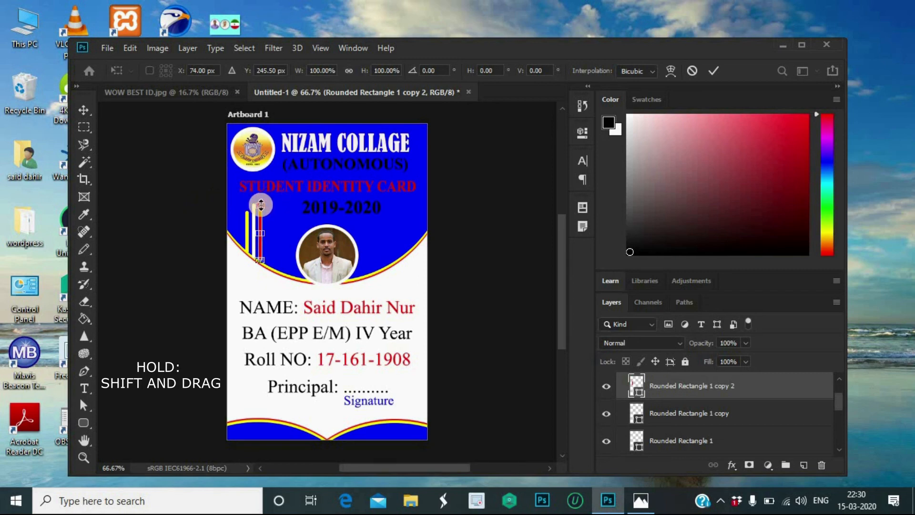
drag(261, 204, 261, 223)
Step: Commit the red bar's resize and nudge the red and white bars a little left
click(715, 71)
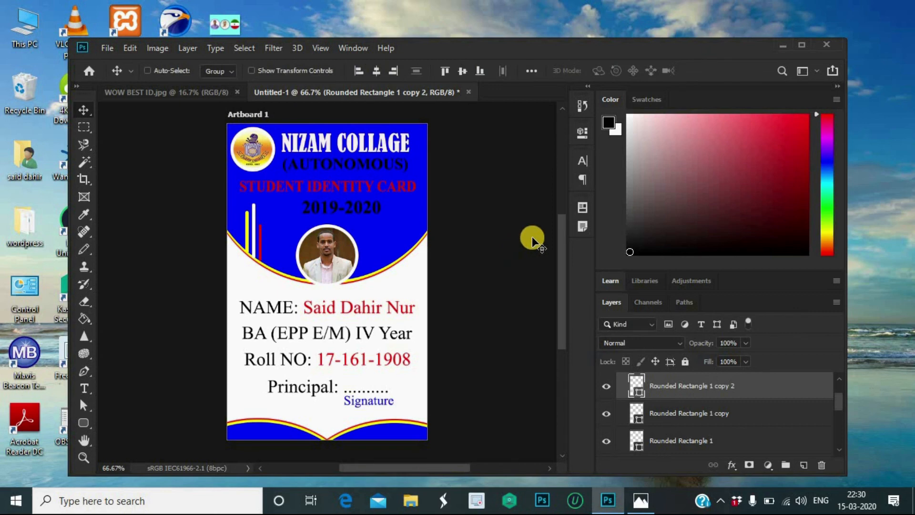
key(Left)
key(Left)
click(720, 443)
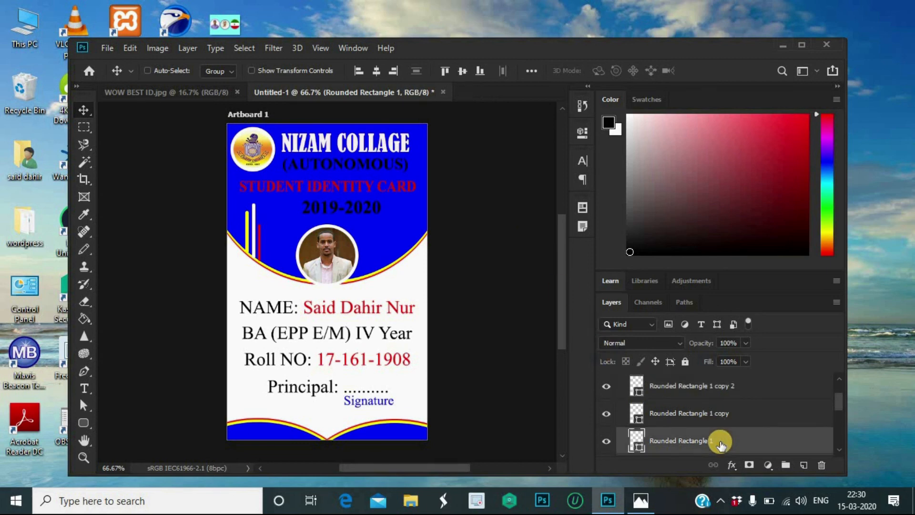
key(Left)
key(Left)
Step: Duplicate all three bar layers with Ctrl+J
shift+click(715, 386)
ctrl+click(715, 387)
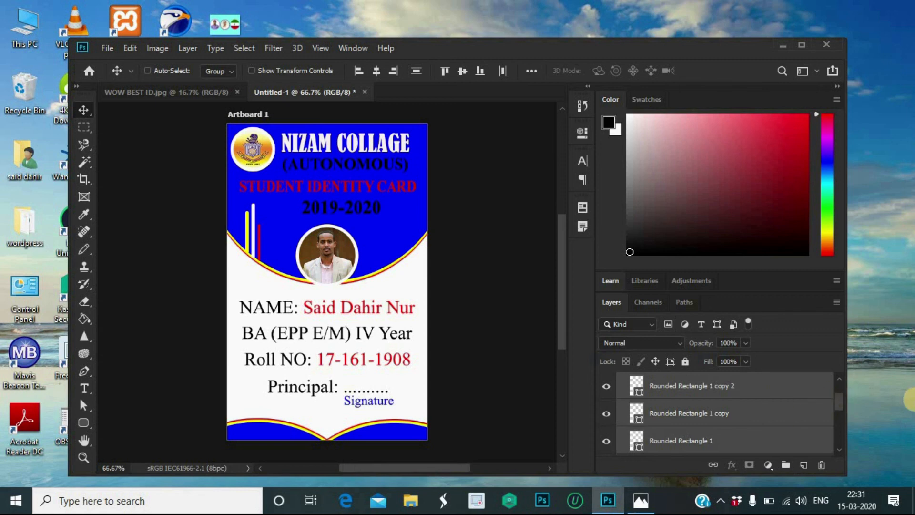
key(ctrl+j)
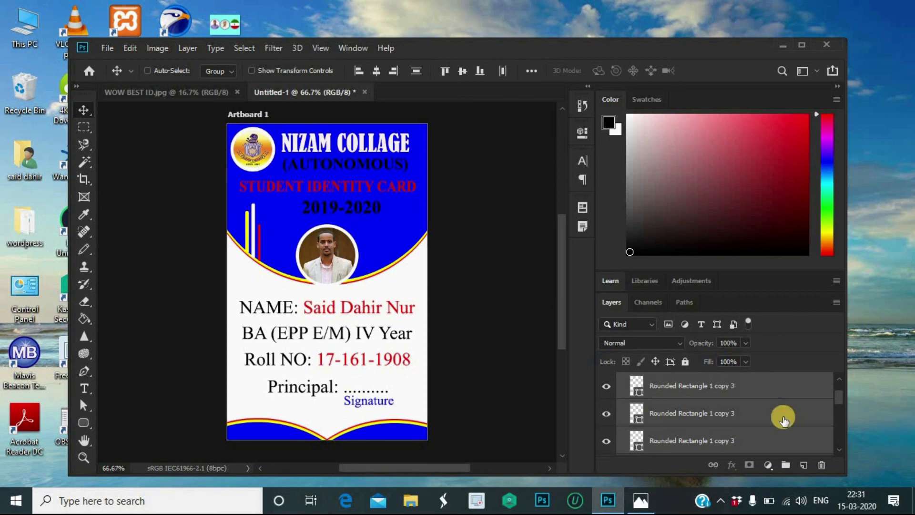
scroll(783, 420, down, 5)
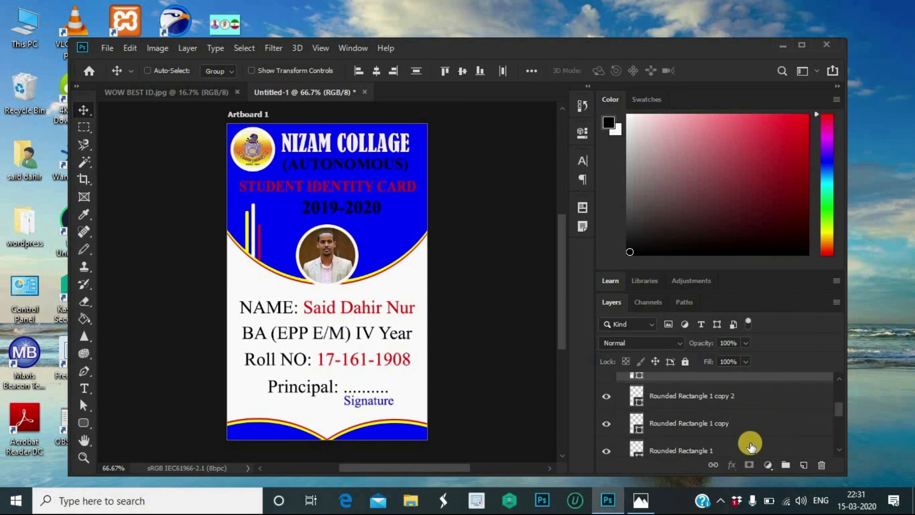
Step: Reselect the original Rounded Rectangle 1, copy and copy 2 bar layers
click(749, 446)
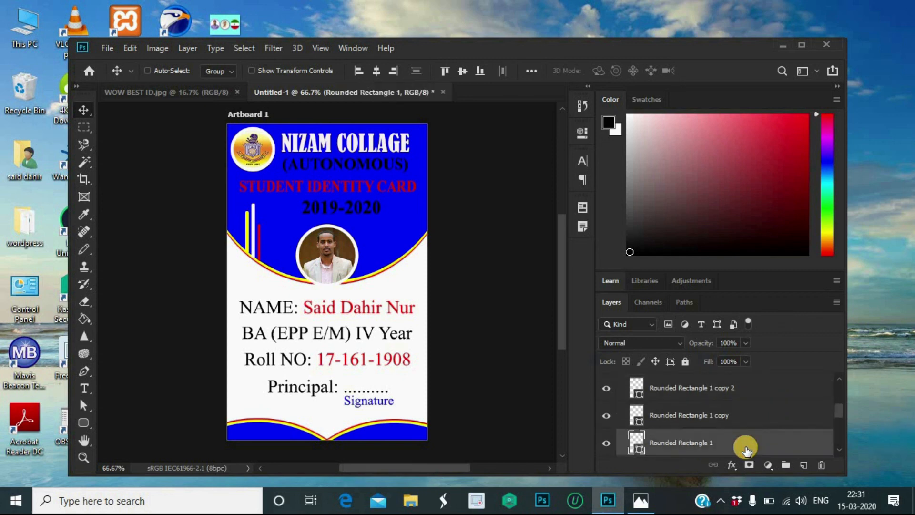
ctrl+click(743, 419)
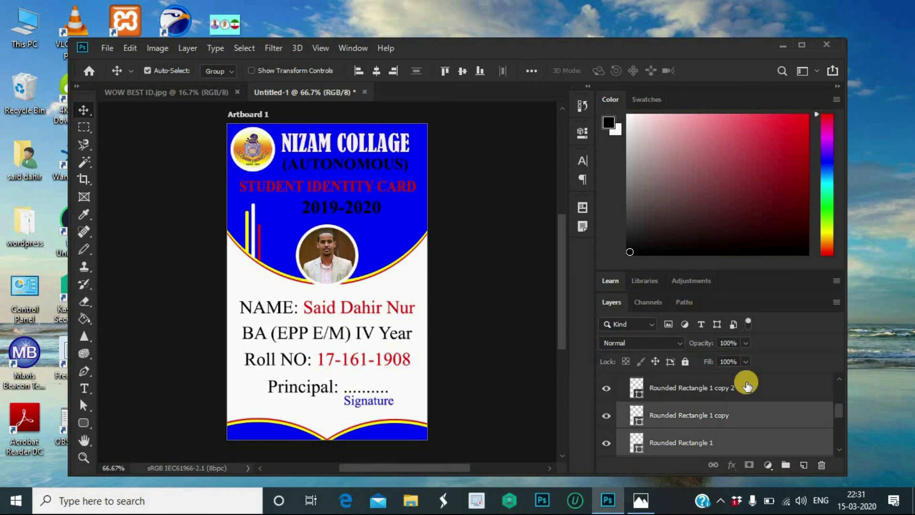
ctrl+click(746, 387)
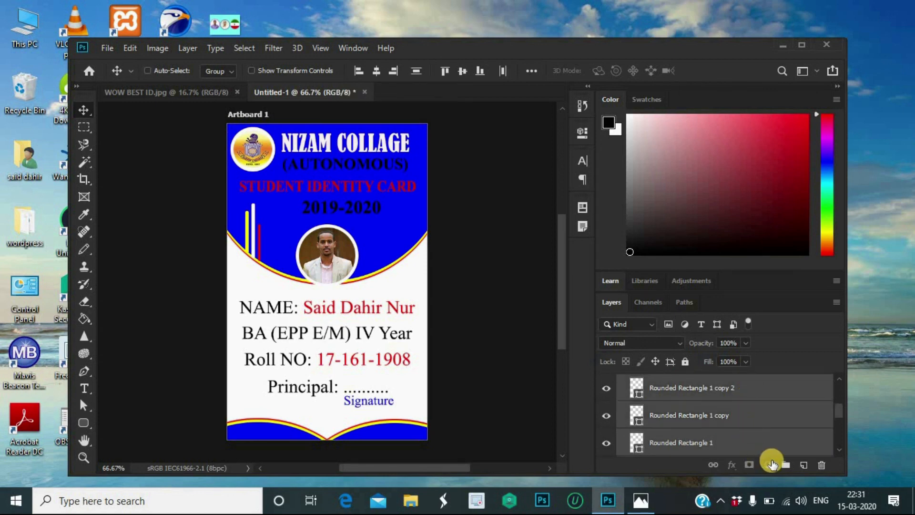
Step: Group the three original bar layers into Group 3
click(785, 464)
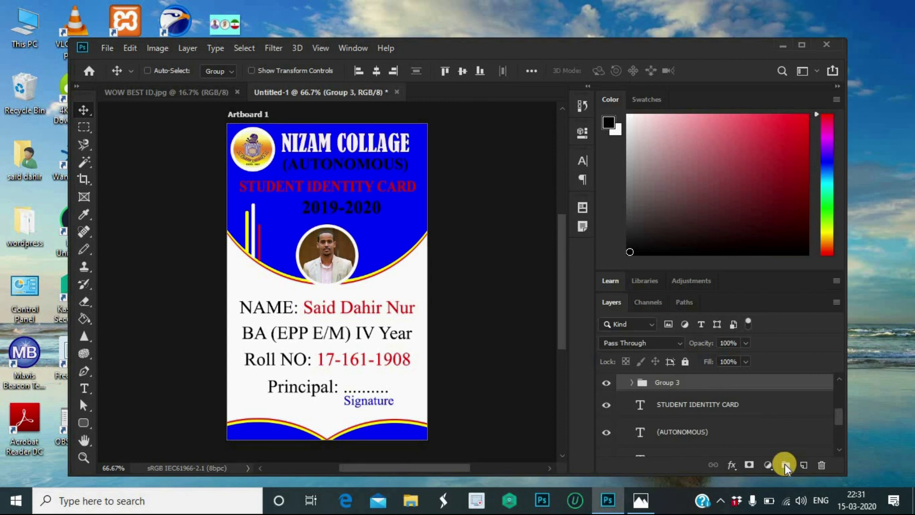
scroll(738, 419, up, 3)
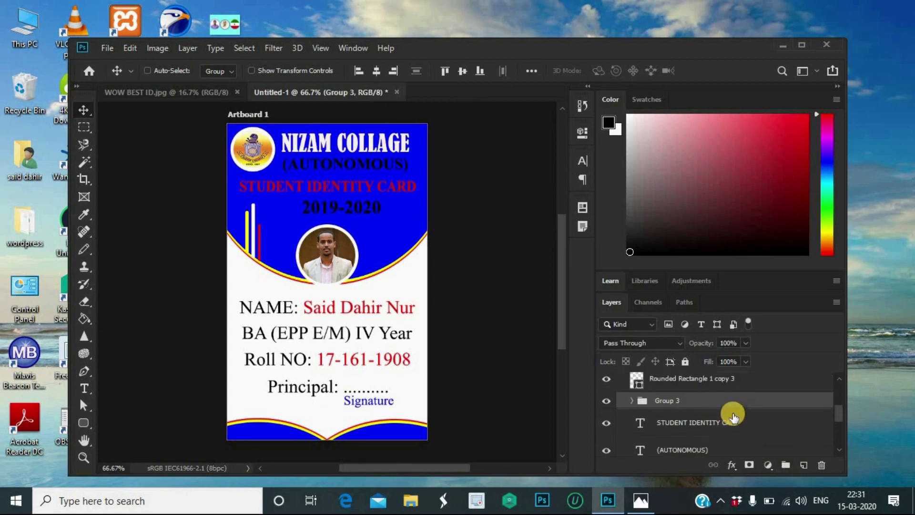
scroll(732, 412, up, 2)
scroll(729, 411, down, 5)
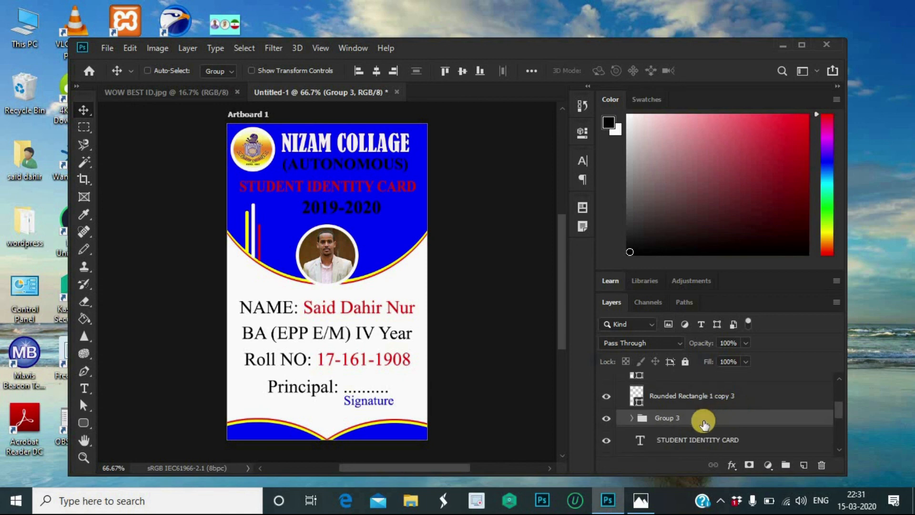
Step: Rename the Group 3 layer group to 'Group 3 UL'
click(689, 418)
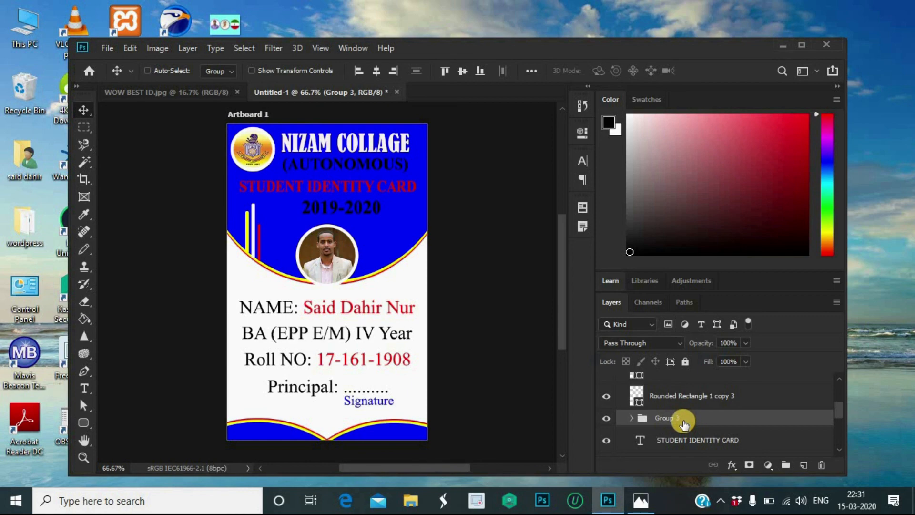
double_click(689, 419)
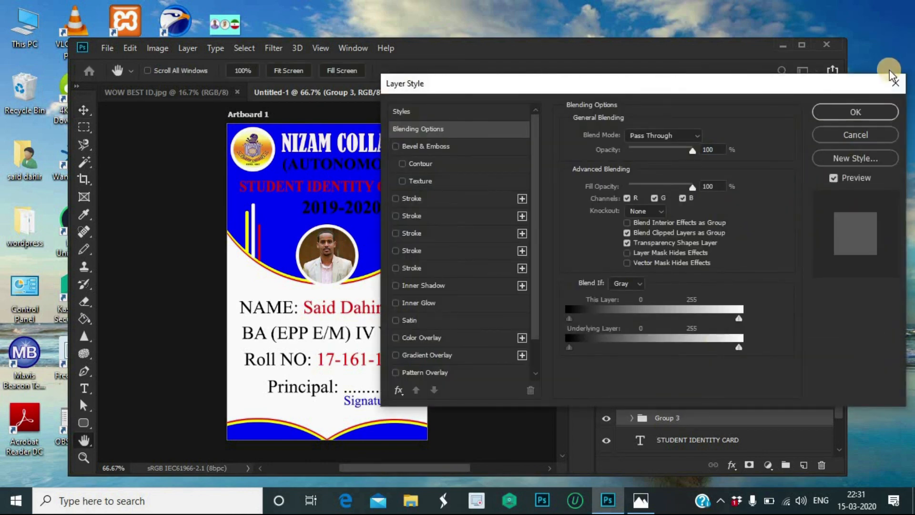
click(894, 83)
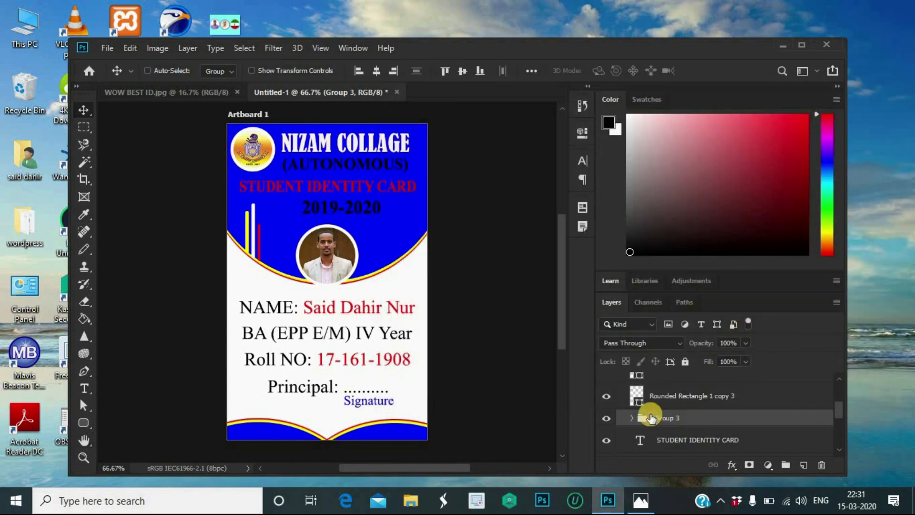
click(666, 419)
double_click(666, 420)
text(UL)
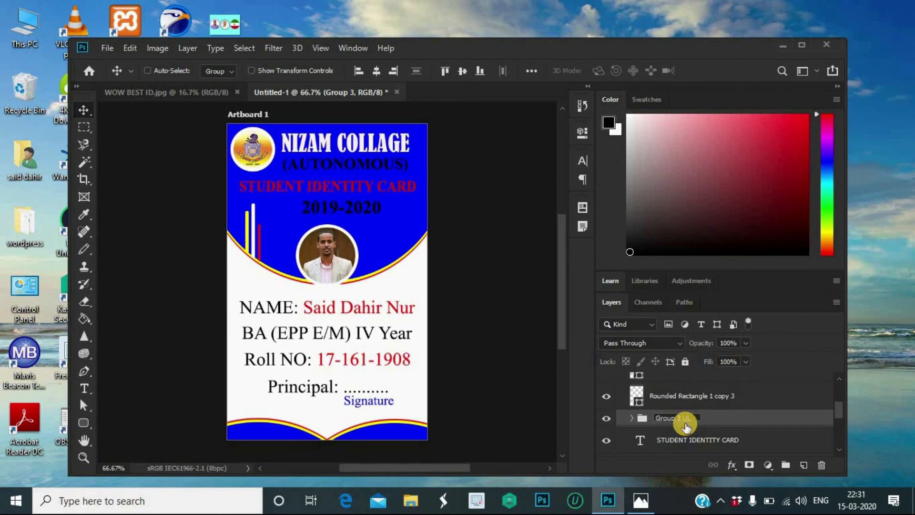
key(Return)
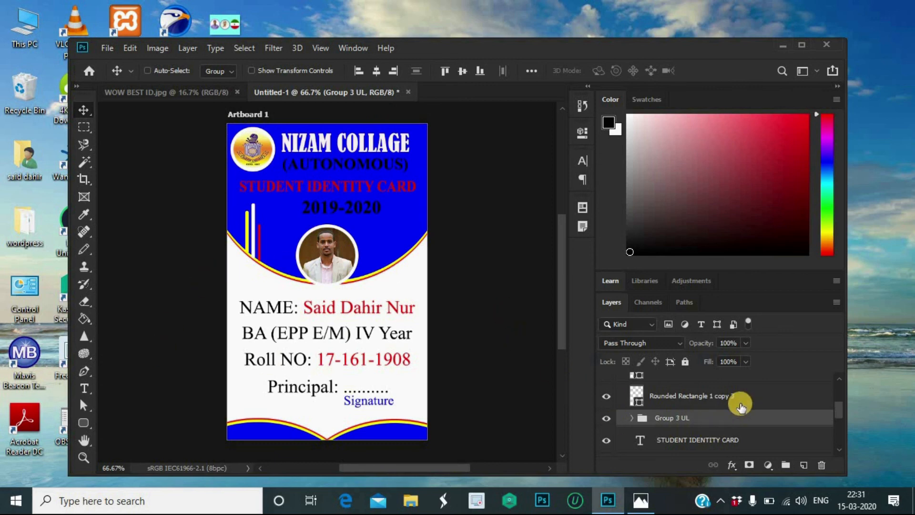
scroll(738, 410, up, 1)
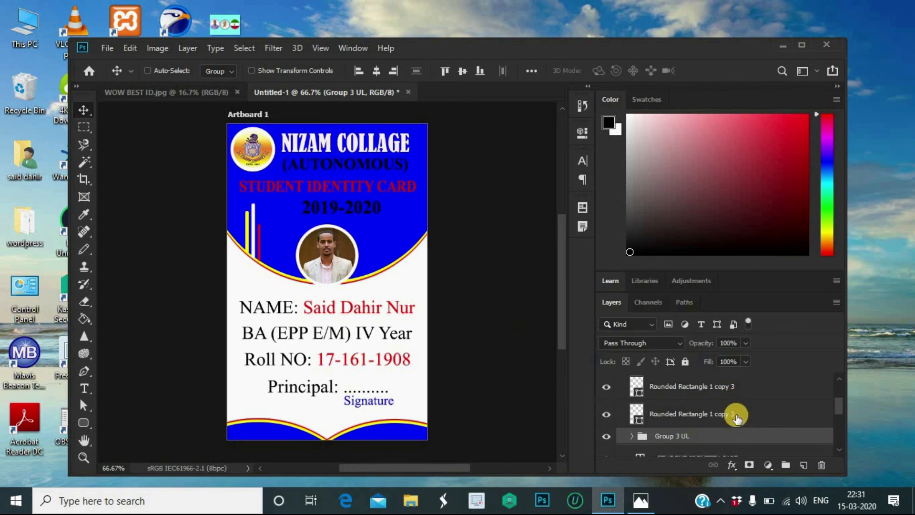
Step: Move a white bar copy to the right of the photo and nudge it into place
click(729, 417)
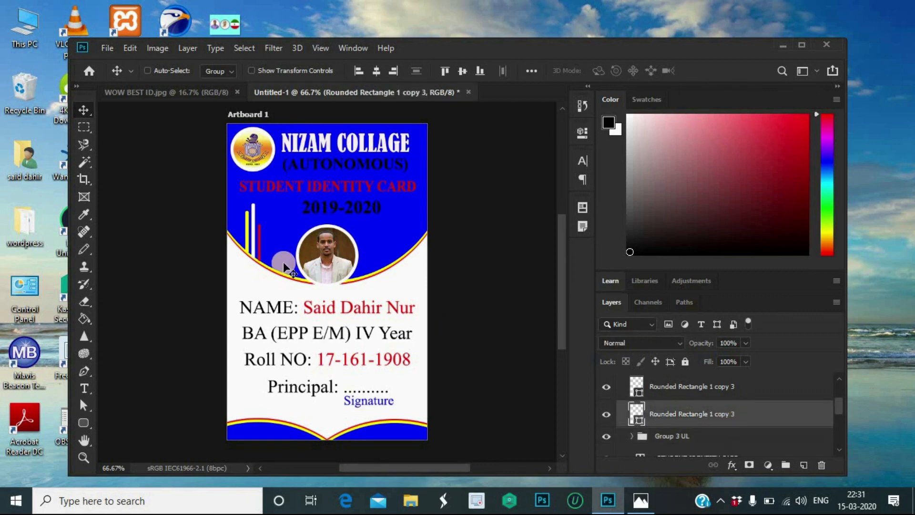
drag(258, 246, 401, 236)
key(Left)
key(Left)
key(Left)
key(Left)
key(Left)
key(Left)
key(Left)
key(Left)
key(Left)
key(Left)
key(Left)
key(Left)
key(Left)
key(Left)
key(Left)
key(Left)
key(Left)
key(Left)
key(Left)
key(Left)
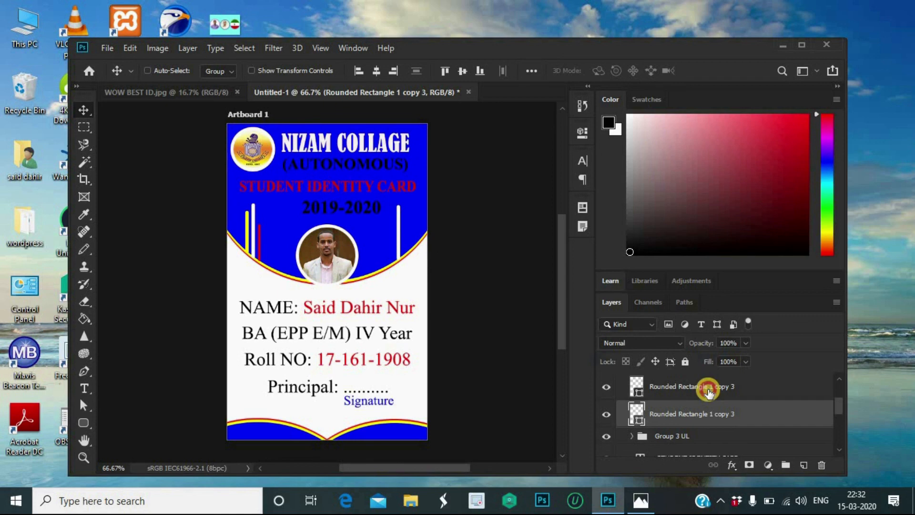
Step: Move the yellow bar copy to the card's right side beside the white one
click(705, 388)
drag(253, 242, 409, 244)
click(468, 249)
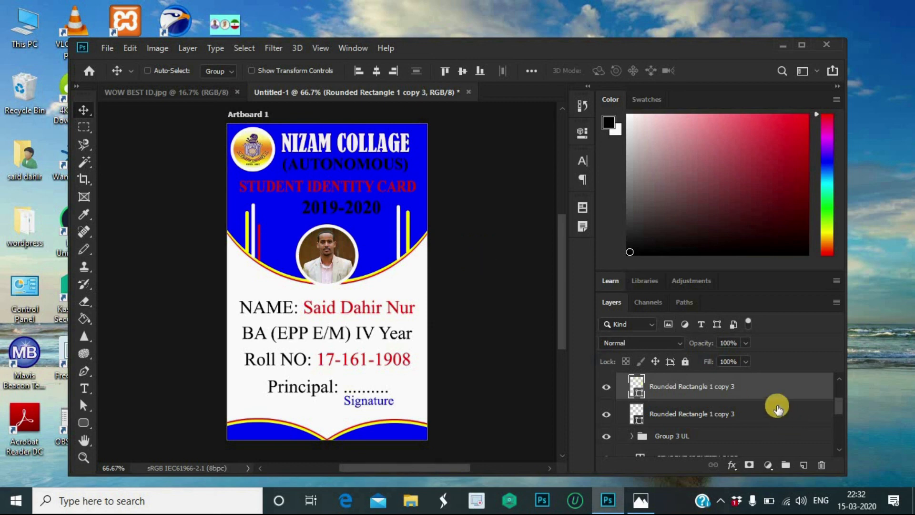
scroll(757, 396, up, 1)
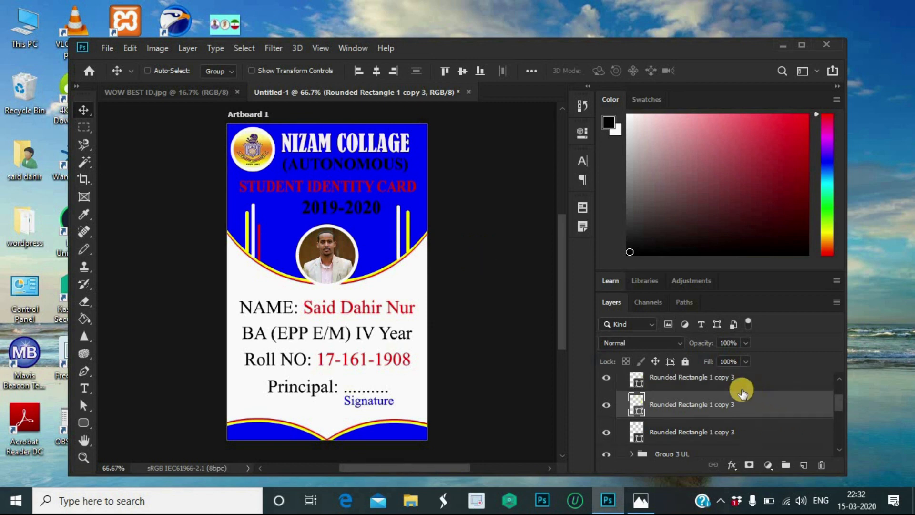
scroll(737, 384, up, 1)
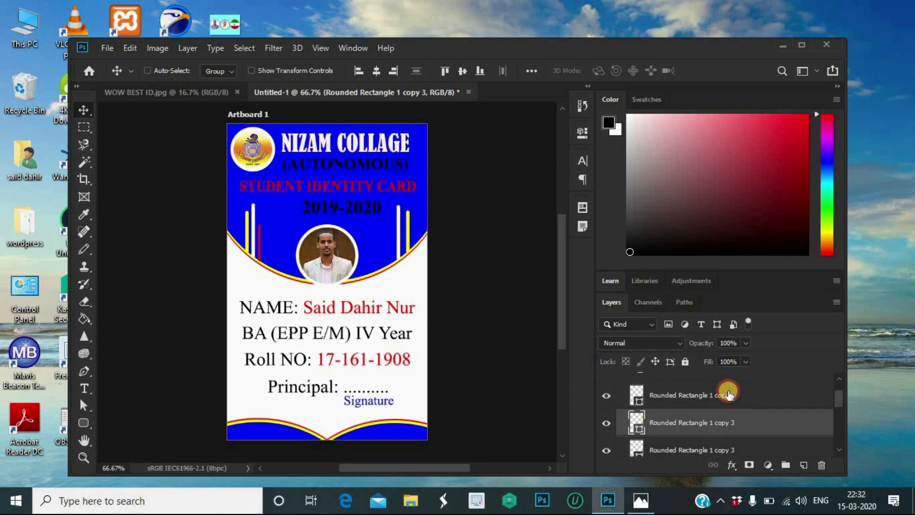
click(728, 393)
Step: Place the red bar copy beside the right-side bars and nudge the white bar right
drag(265, 245, 400, 247)
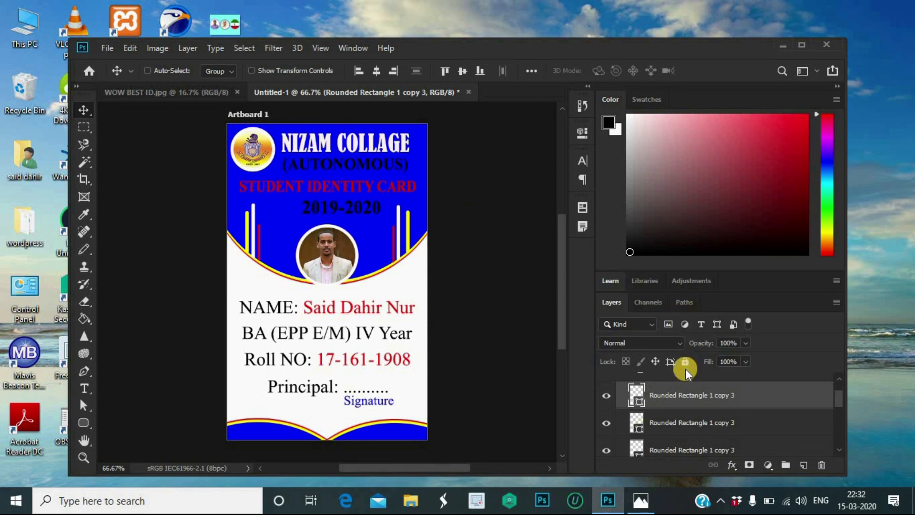
click(686, 425)
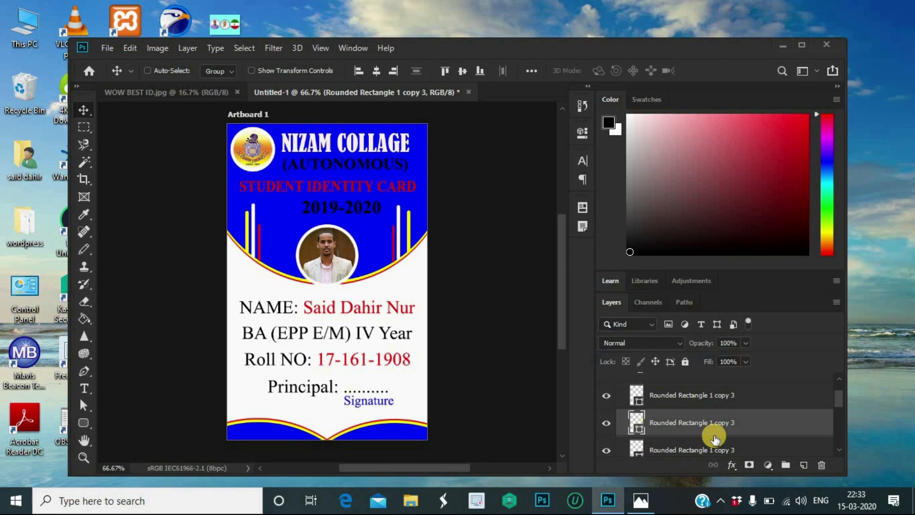
click(713, 450)
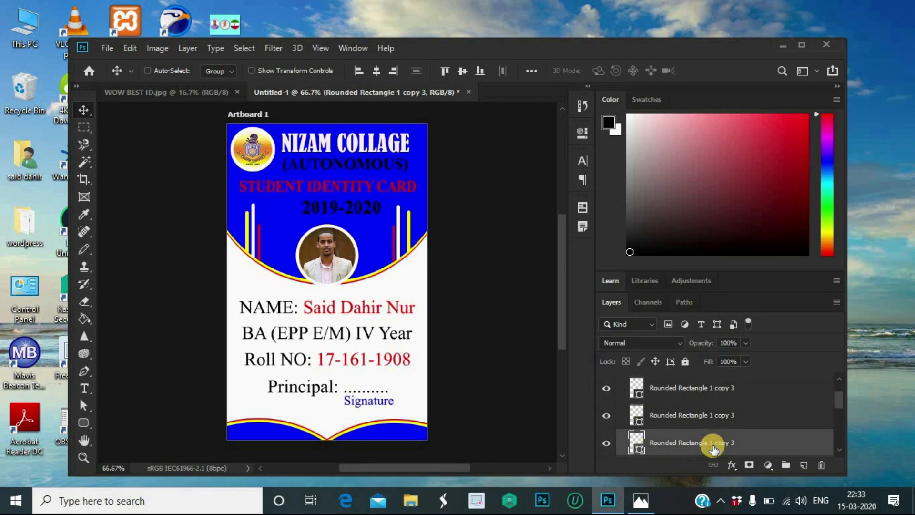
key(Right)
key(Right)
key(Right)
key(Right)
key(Right)
key(Right)
key(Right)
key(Right)
key(Right)
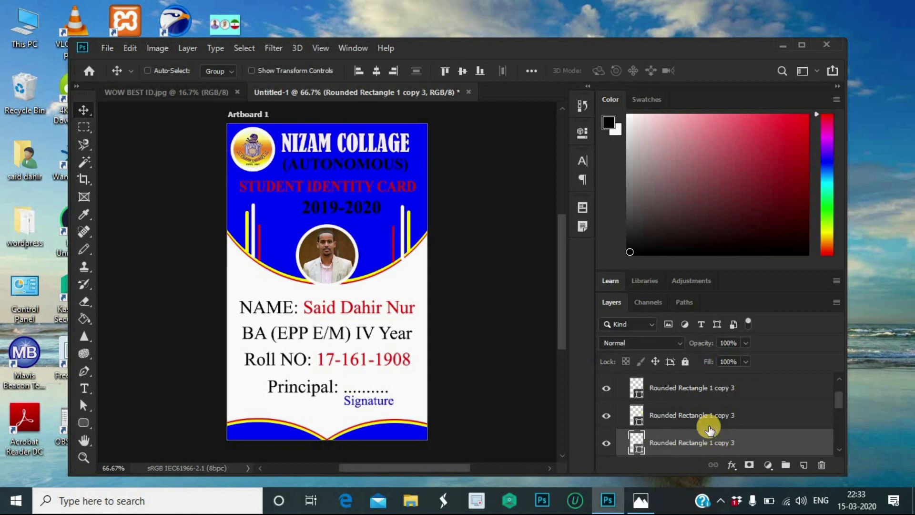
Step: Select all three right-side bar layers together
click(713, 400)
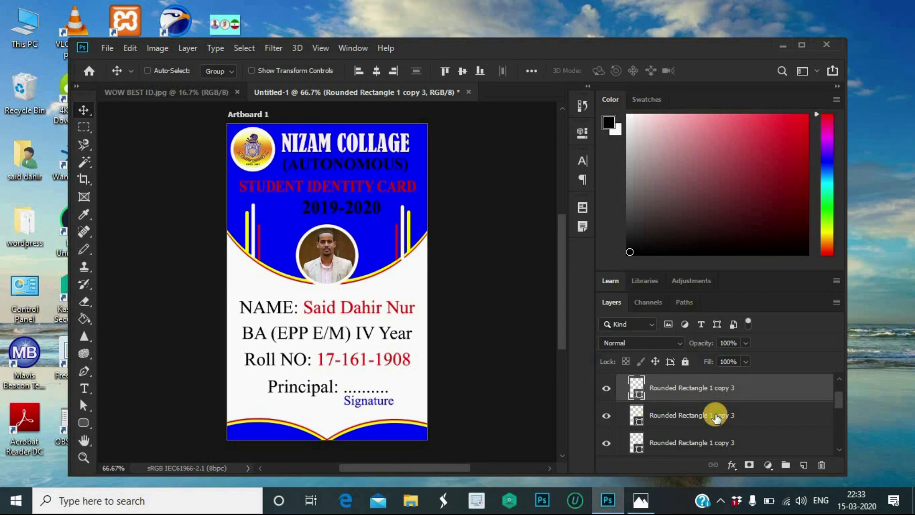
click(716, 415)
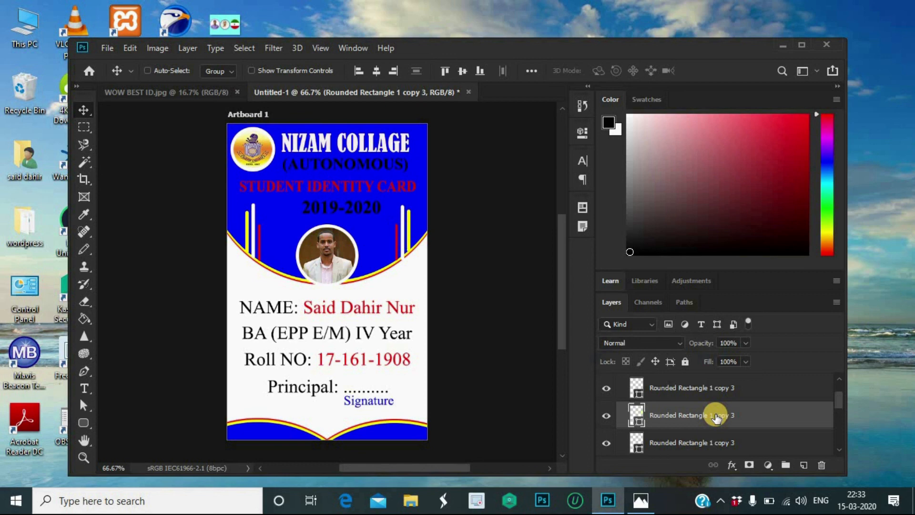
click(719, 445)
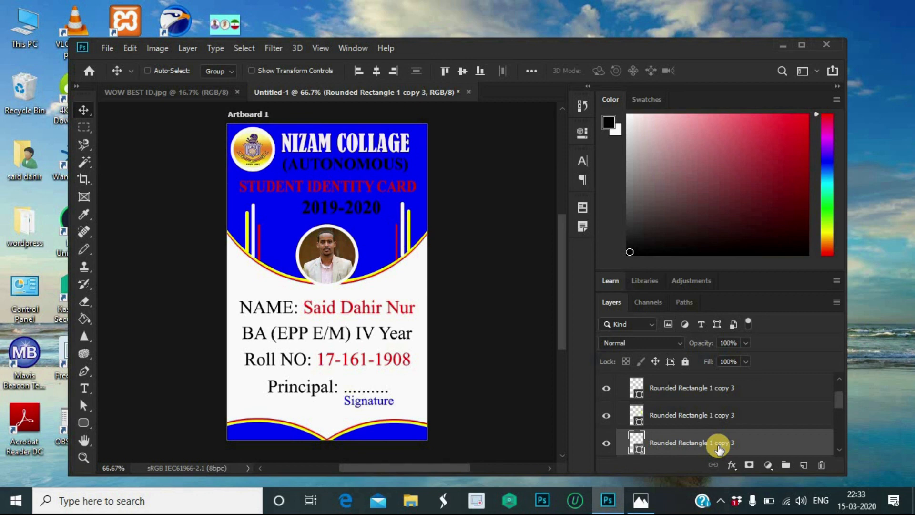
click(625, 384)
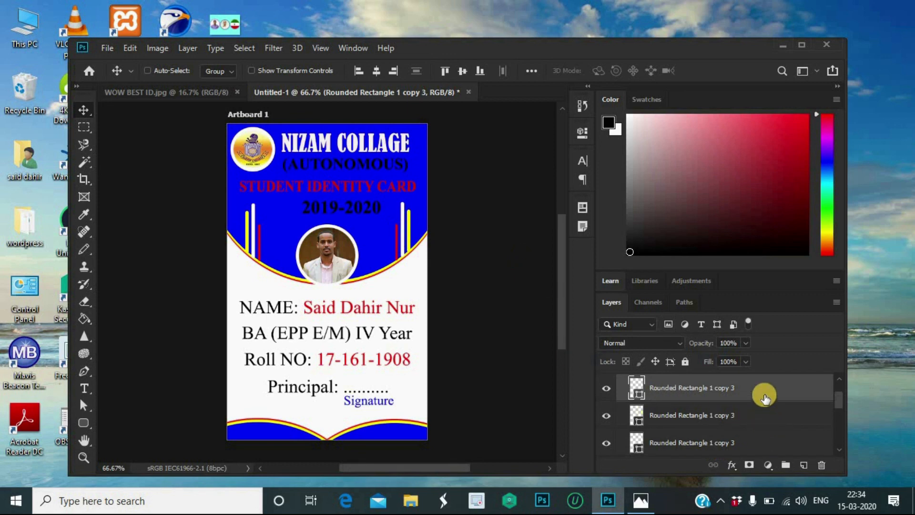
shift+click(753, 442)
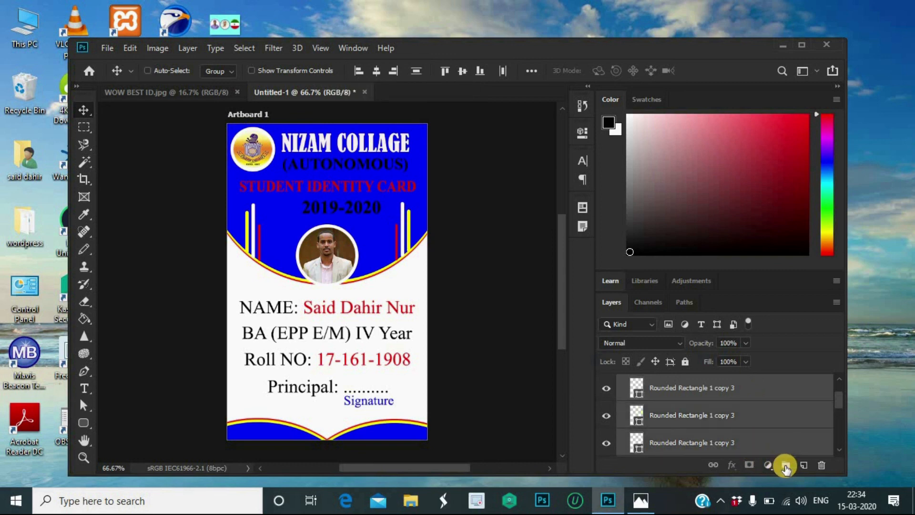
Step: Group the three right-side bar layers into Group 3
click(785, 465)
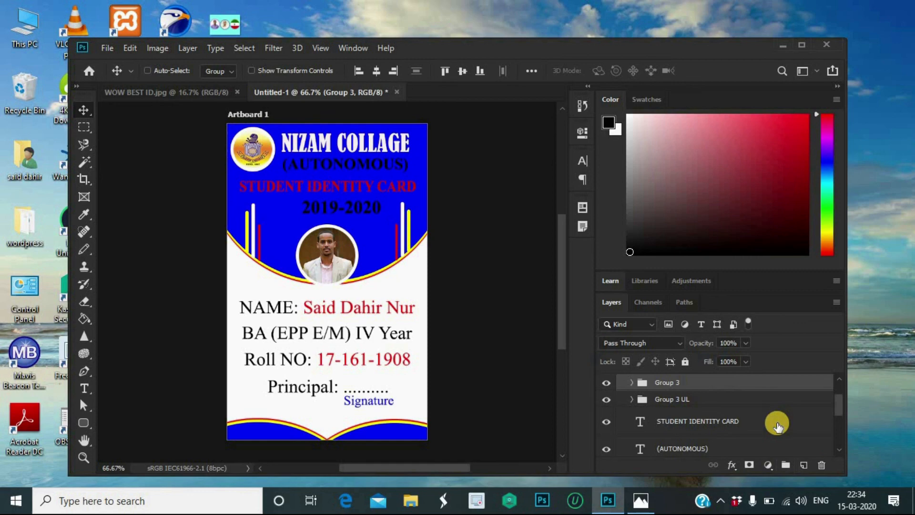
click(694, 384)
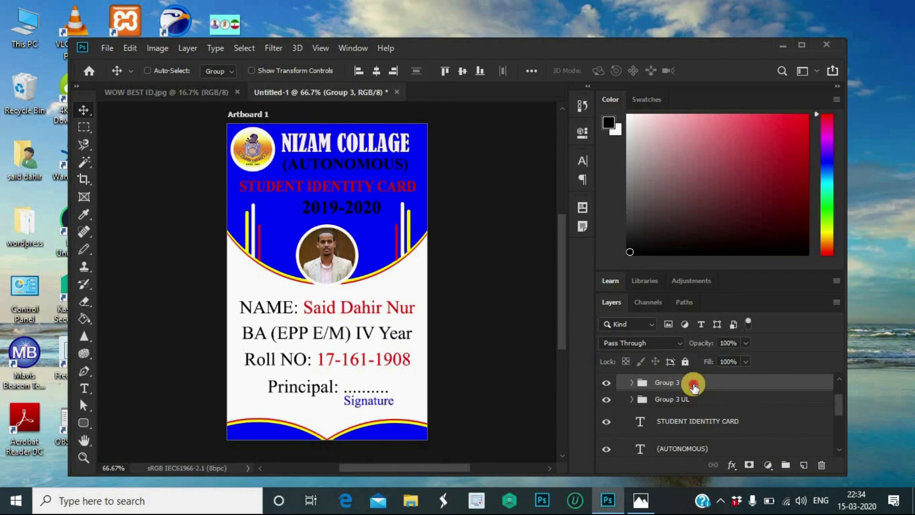
click(671, 384)
double_click(671, 386)
click(893, 85)
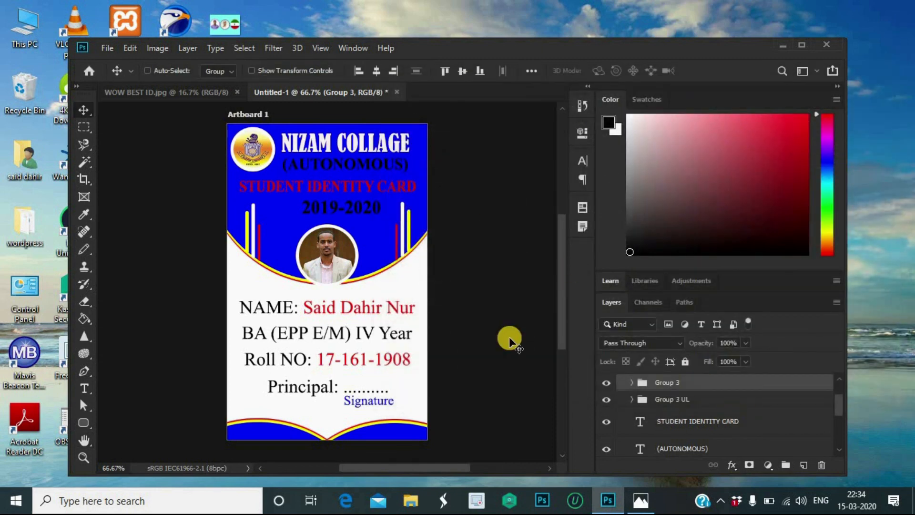
scroll(723, 410, down, 5)
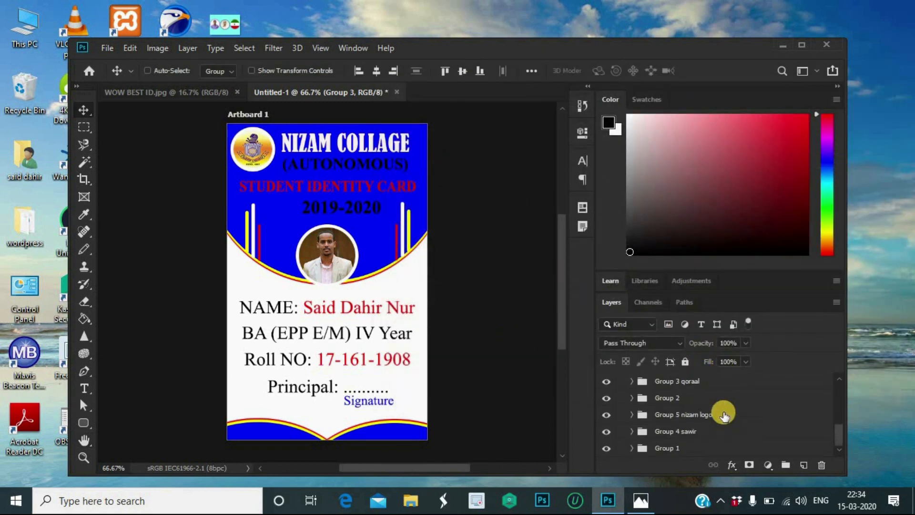
scroll(724, 414, up, 5)
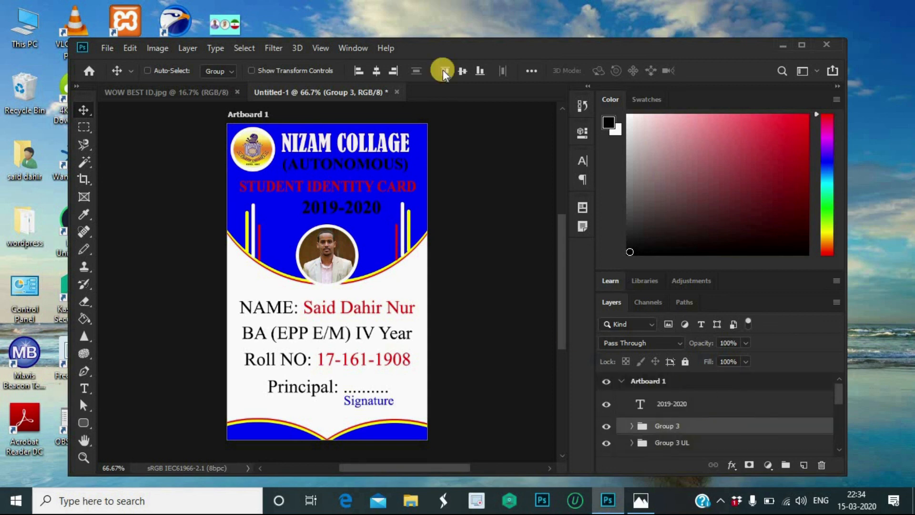
Step: Select every layer with Alt+Ctrl+A and group them all with Ctrl+G
key(ctrl+alt+a)
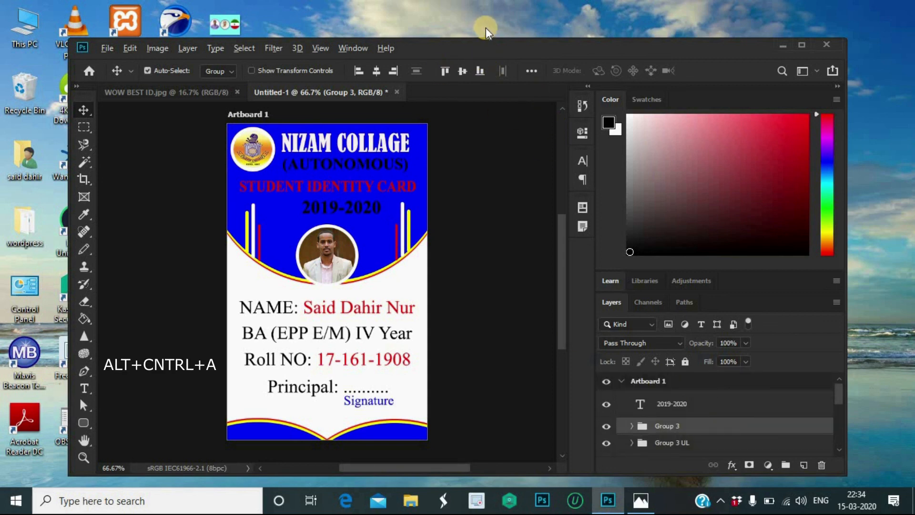
key(ctrl+alt+a)
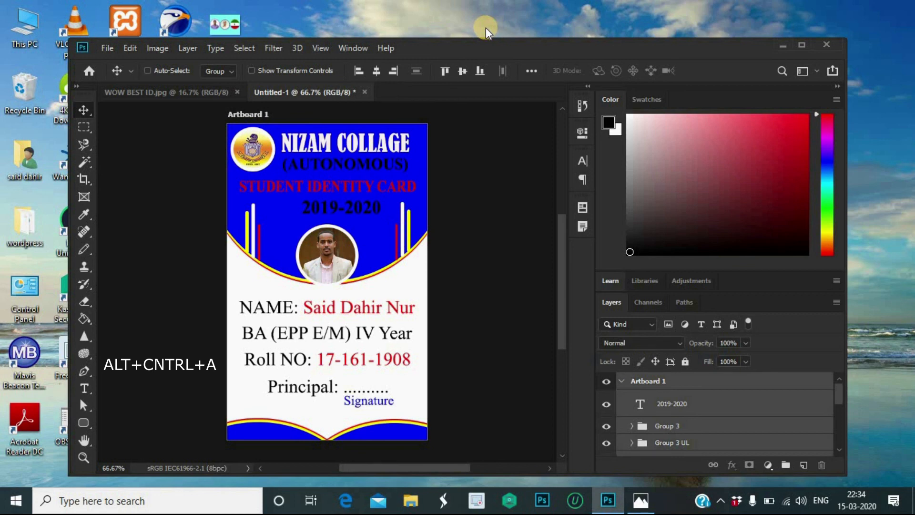
key(ctrl+g)
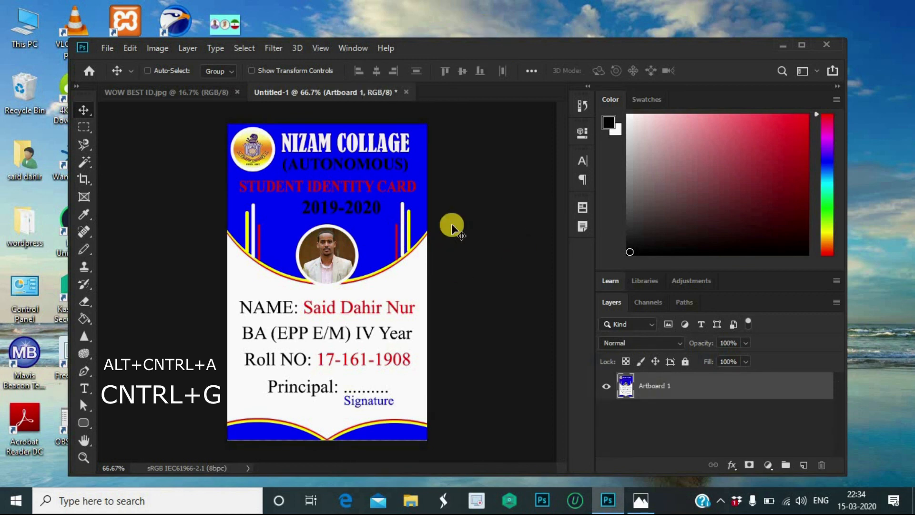